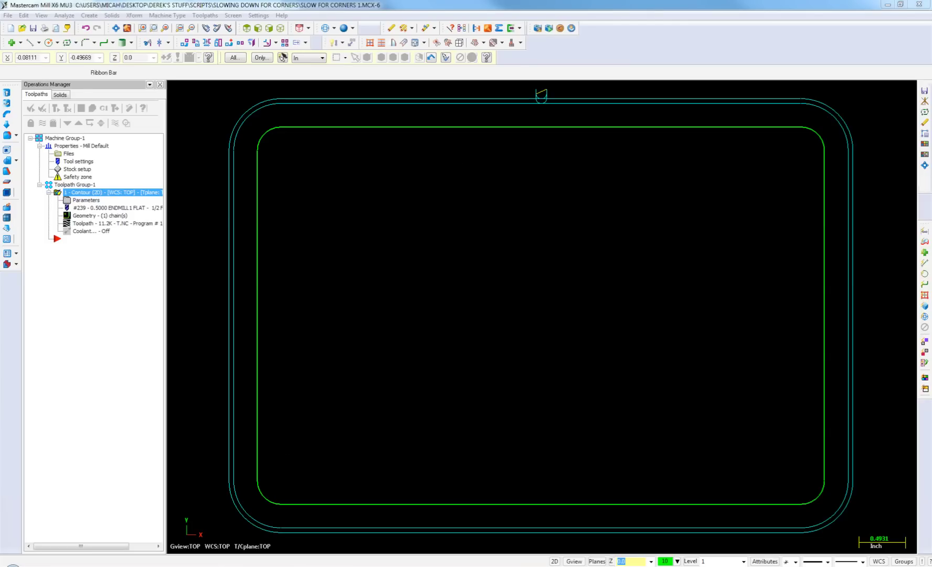
- View the road map image Capture.JPG in Windows Photo Viewer and return to Mastercam
{"action": "mouse_move", "coordinate": [106, 566]}
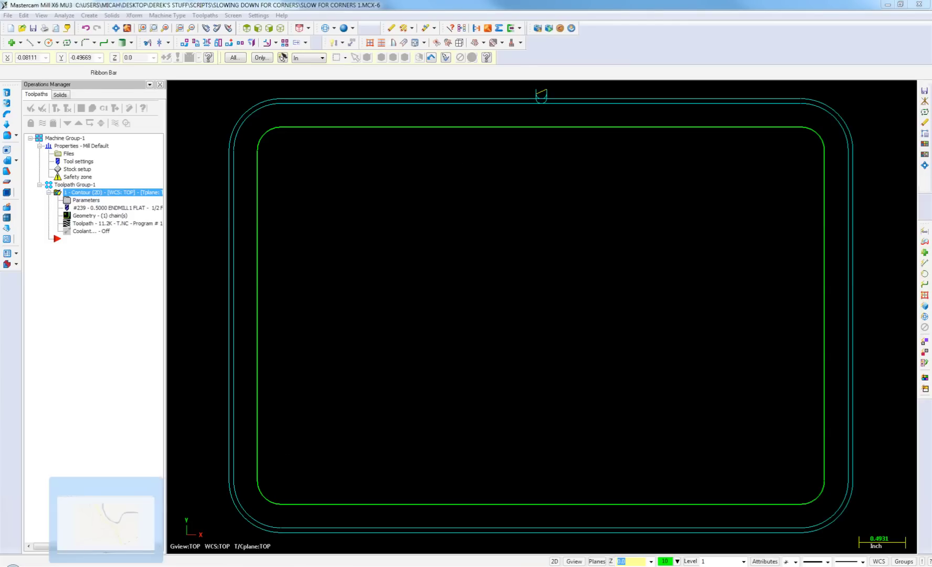
{"action": "left_click", "coordinate": [105, 520]}
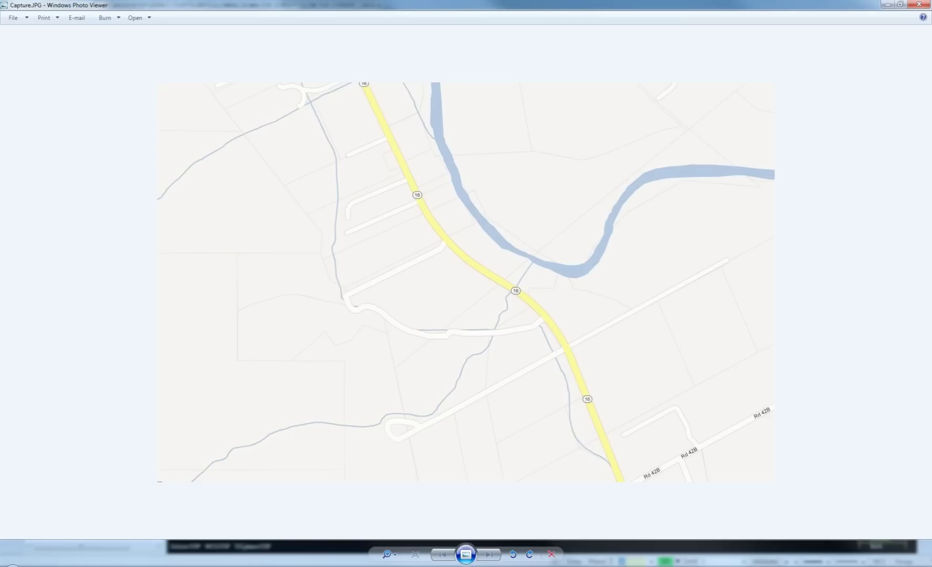
{"action": "left_click", "coordinate": [83, 564]}
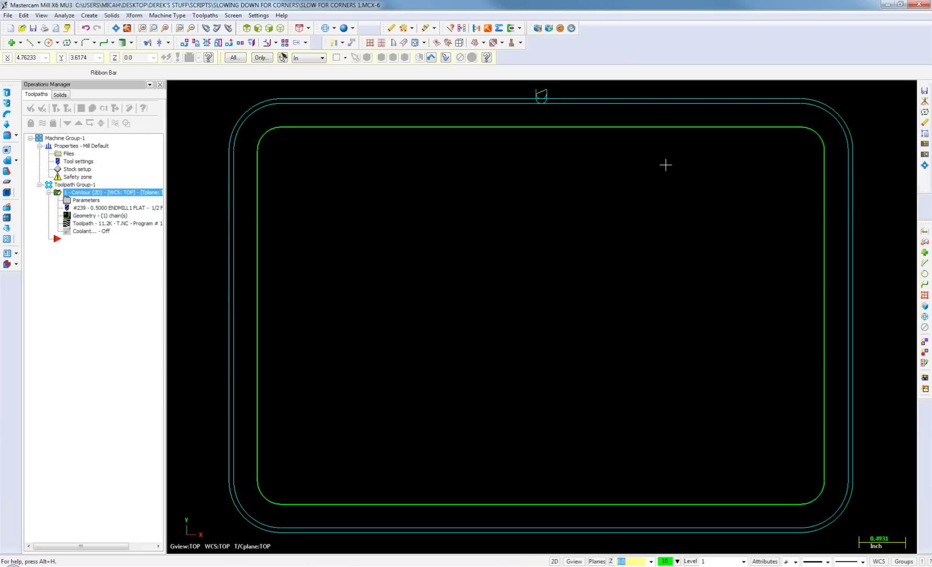
- Backplot the contour toolpath and step through to the lower-right corner arc, examining the feedrate of each move
{"action": "left_click", "coordinate": [81, 109]}
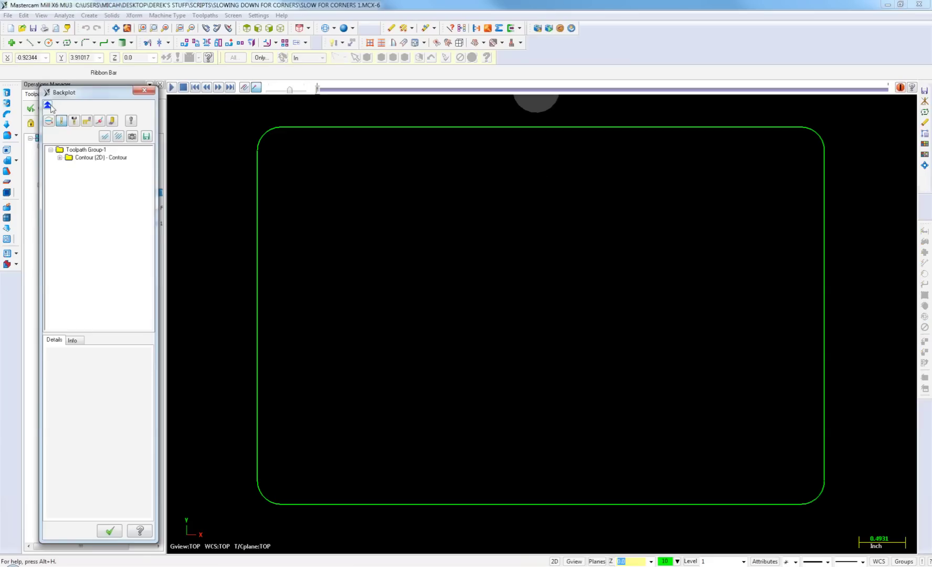
{"action": "left_click", "coordinate": [217, 88]}
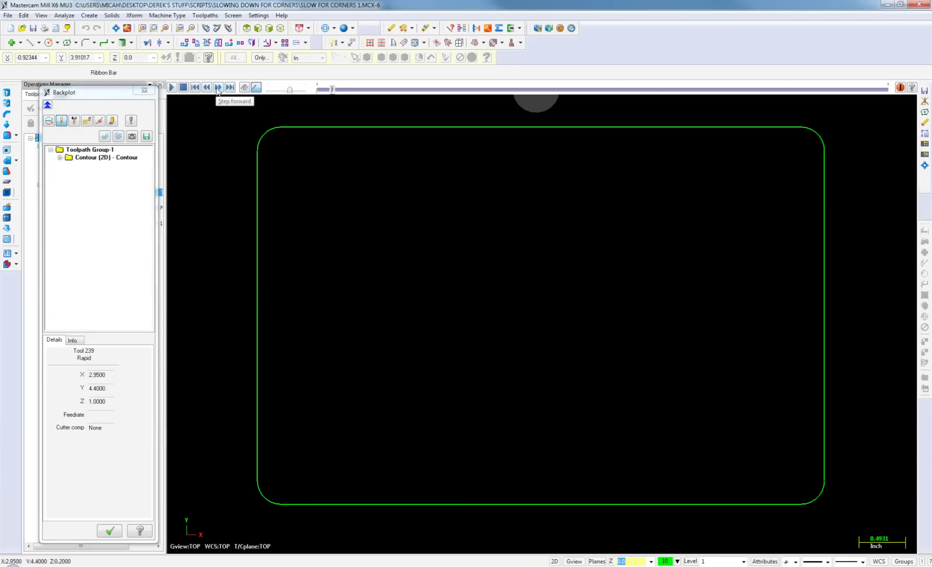
{"action": "left_click", "coordinate": [217, 88]}
{"action": "left_click", "coordinate": [217, 87]}
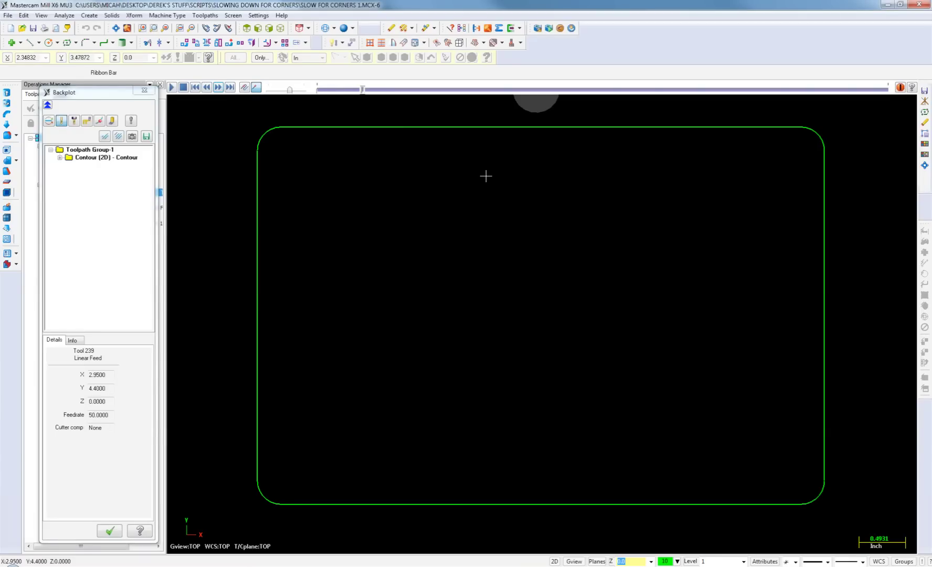
{"action": "left_click", "coordinate": [72, 418]}
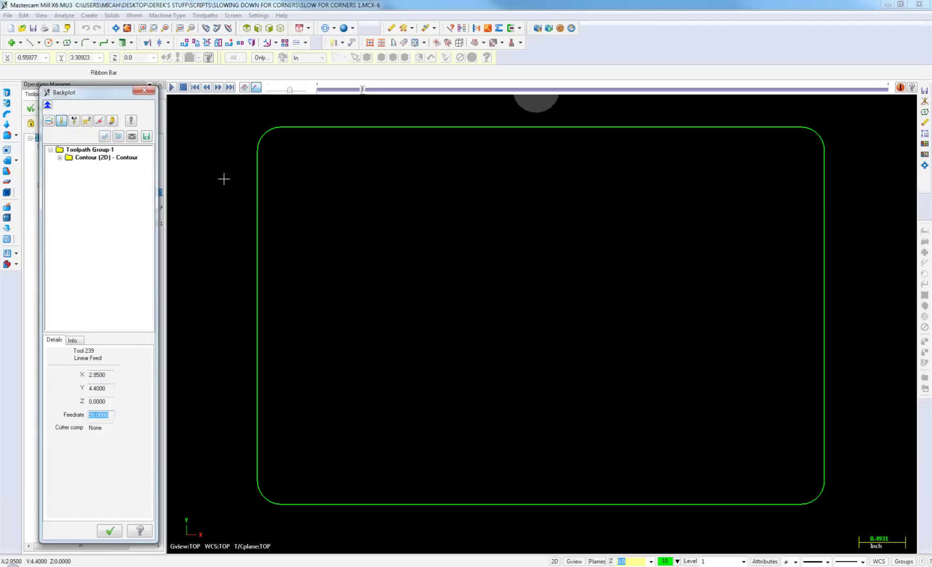
{"action": "left_click", "coordinate": [218, 87]}
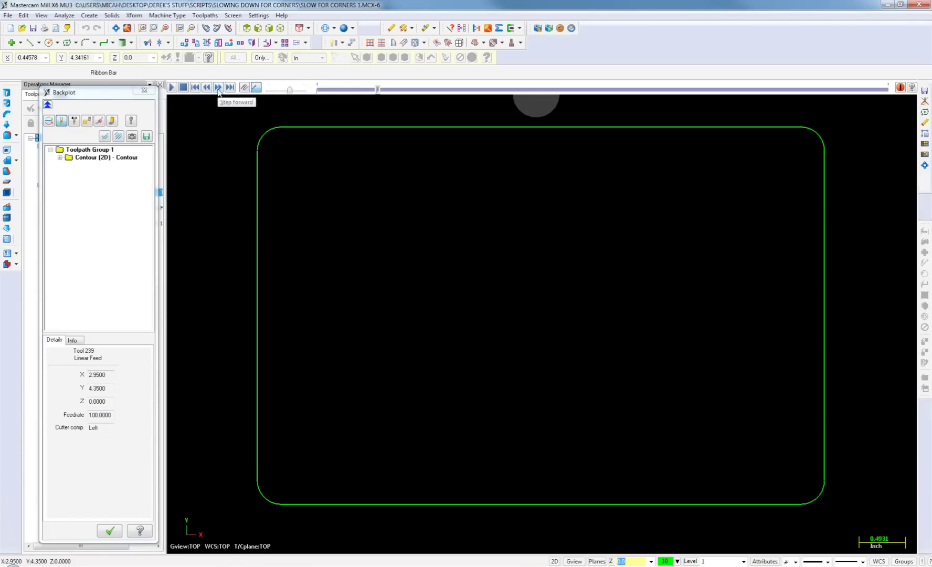
{"action": "left_click", "coordinate": [115, 416]}
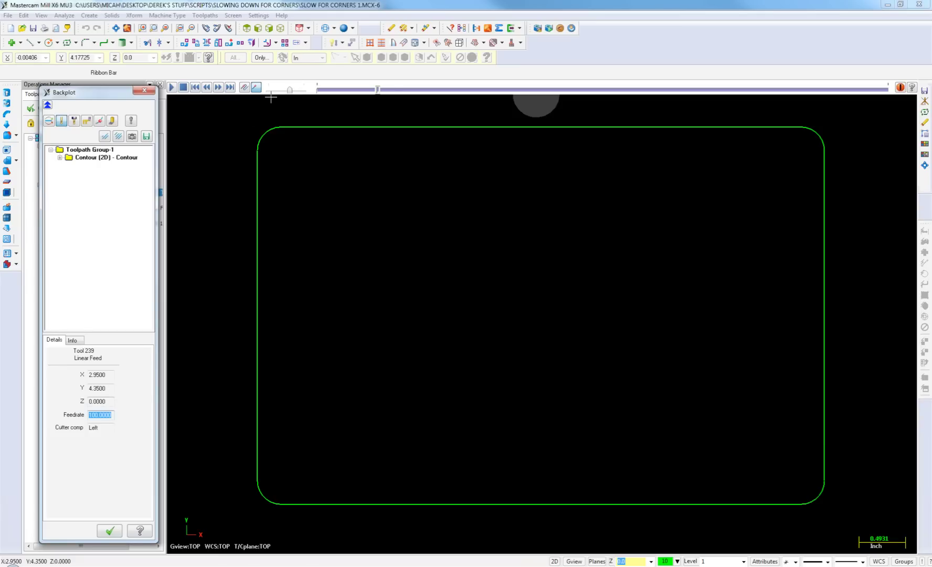
{"action": "left_click", "coordinate": [219, 88]}
{"action": "left_click", "coordinate": [219, 87]}
{"action": "left_click", "coordinate": [218, 88]}
{"action": "left_click", "coordinate": [219, 87]}
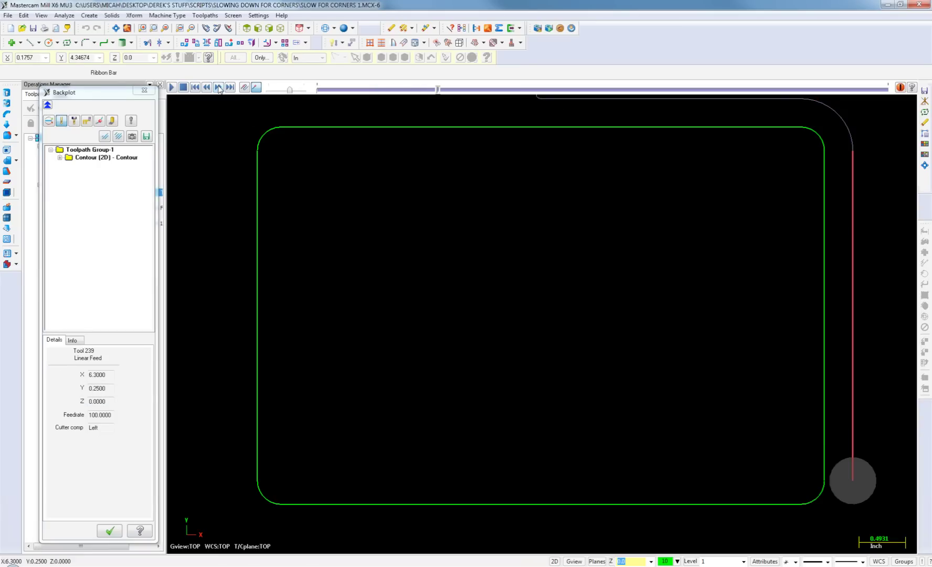
{"action": "left_click", "coordinate": [218, 88]}
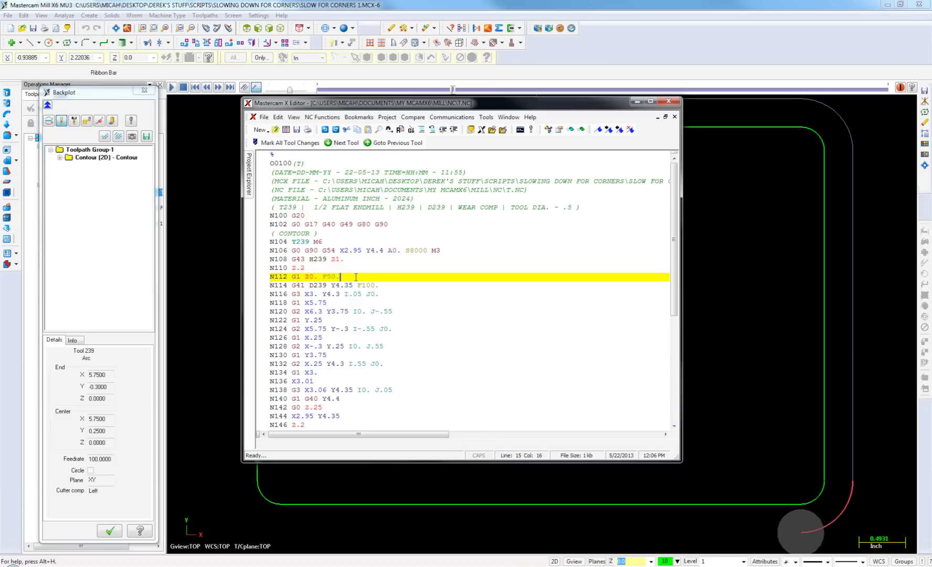
- Examine the feedrate at the end of line N114 in the posted T.NC code, and close the backplot
{"action": "left_click", "coordinate": [385, 286]}
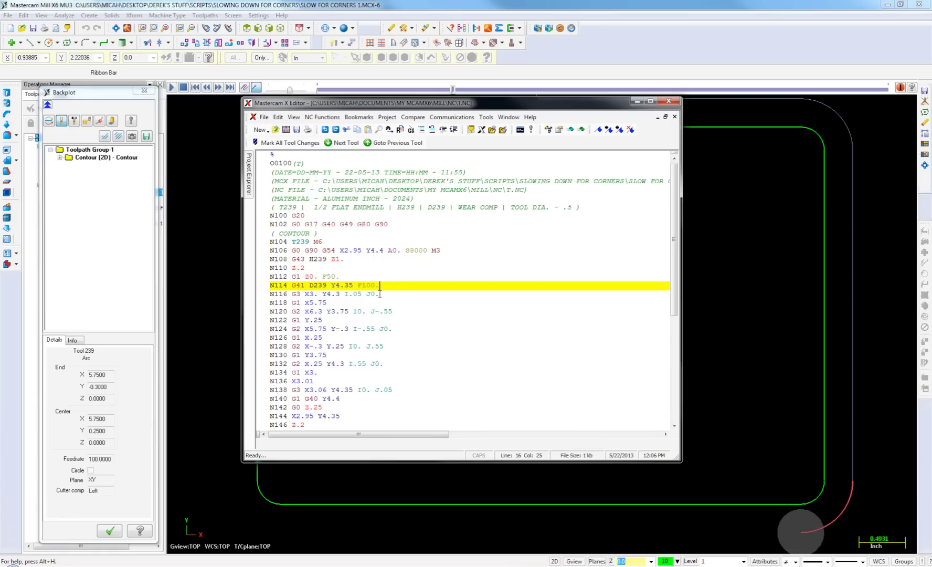
{"action": "left_click", "coordinate": [421, 3]}
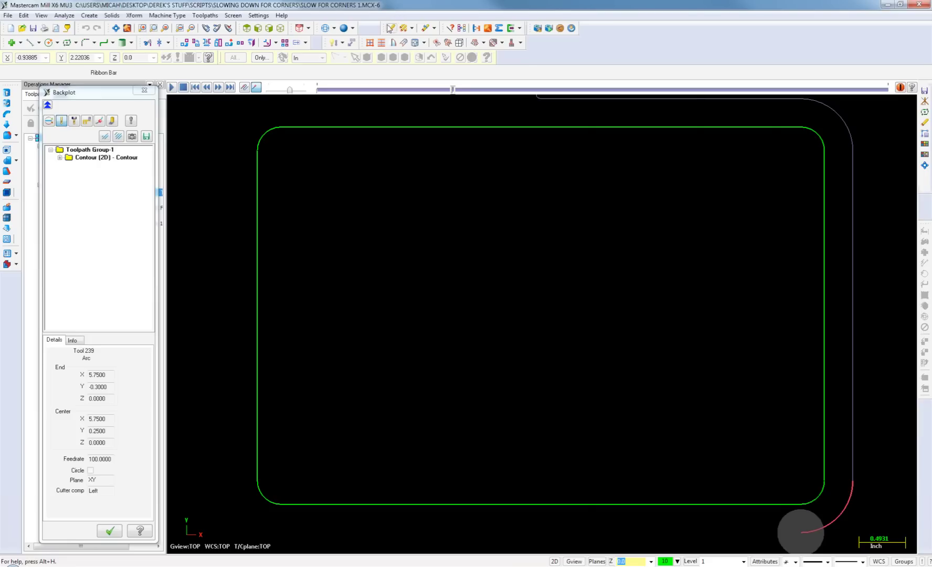
{"action": "left_click", "coordinate": [110, 531]}
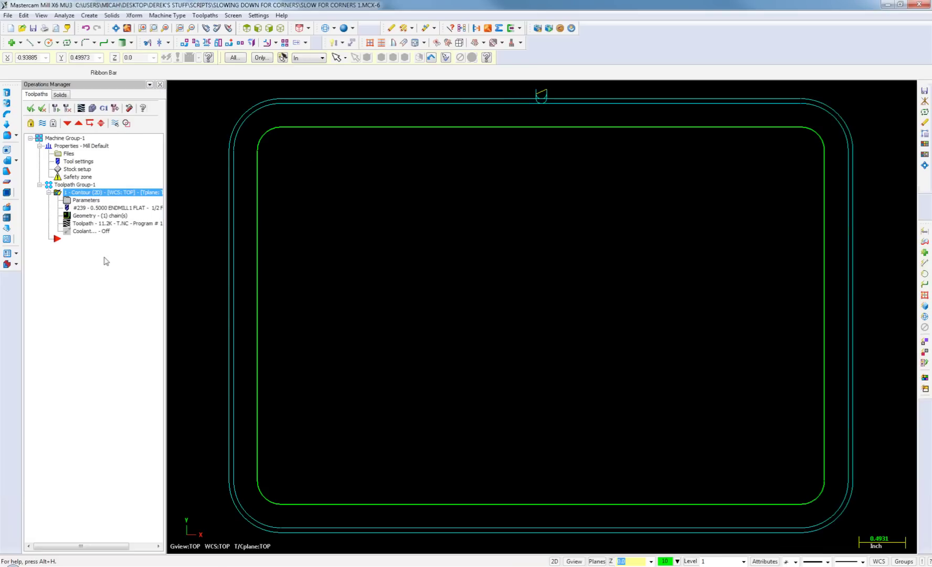
- Change the feedrate at point to 35 for the upper-right corner arc of the contour's chain, and regenerate the toolpath
{"action": "left_click", "coordinate": [85, 216]}
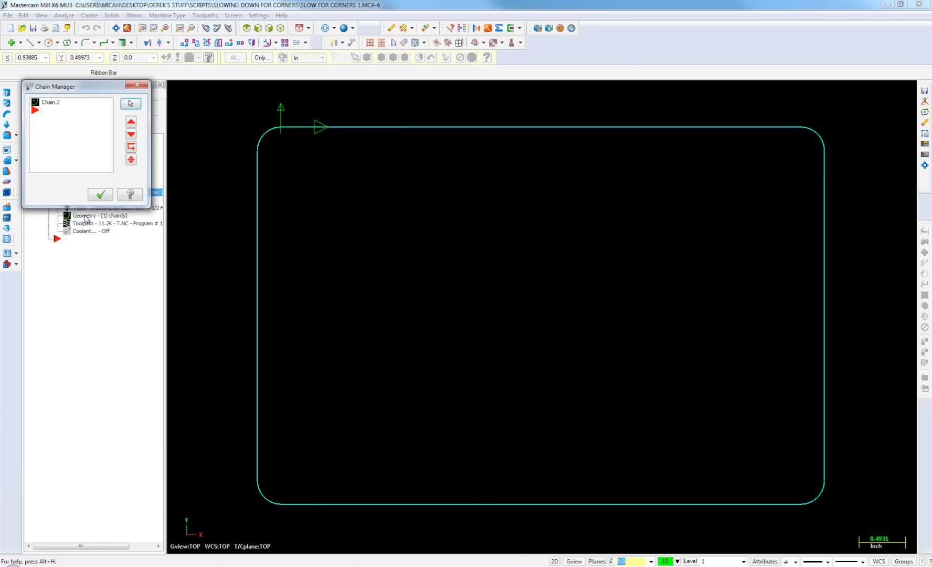
{"action": "right_click", "coordinate": [52, 102]}
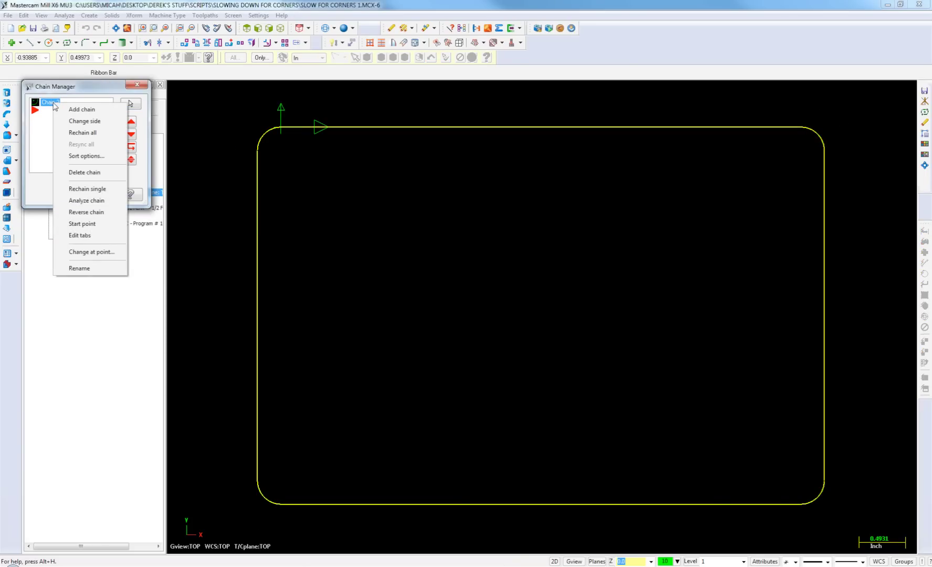
{"action": "left_click", "coordinate": [79, 253]}
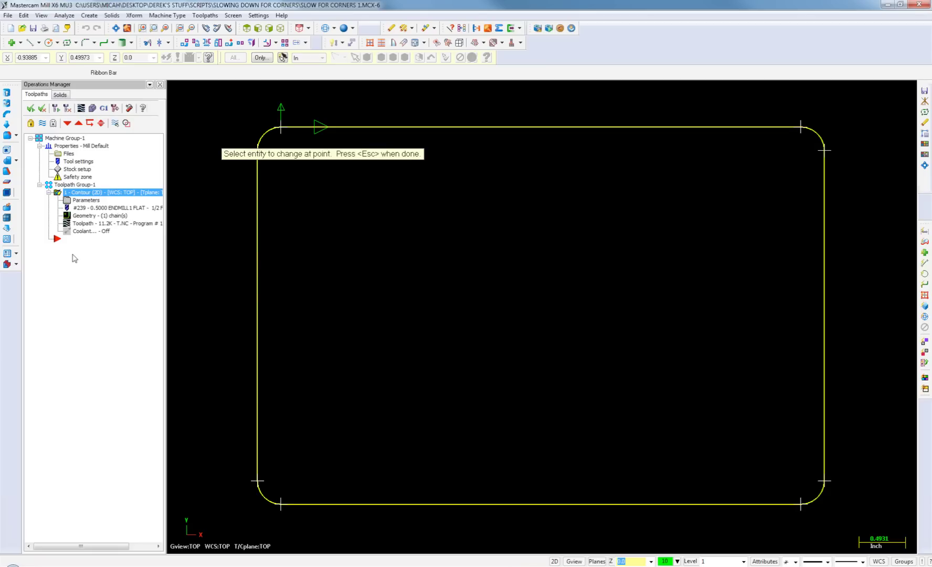
{"action": "left_click", "coordinate": [257, 253]}
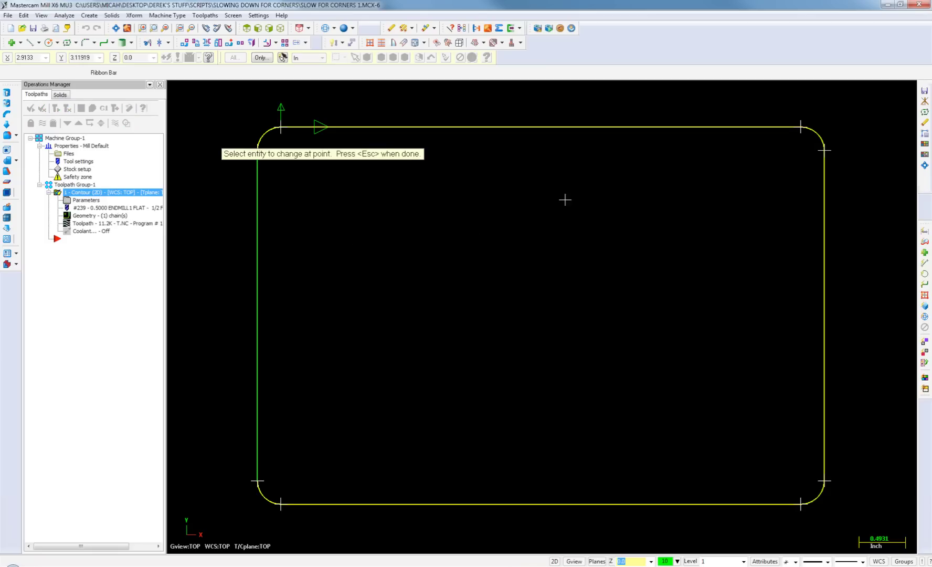
{"action": "left_click", "coordinate": [789, 130]}
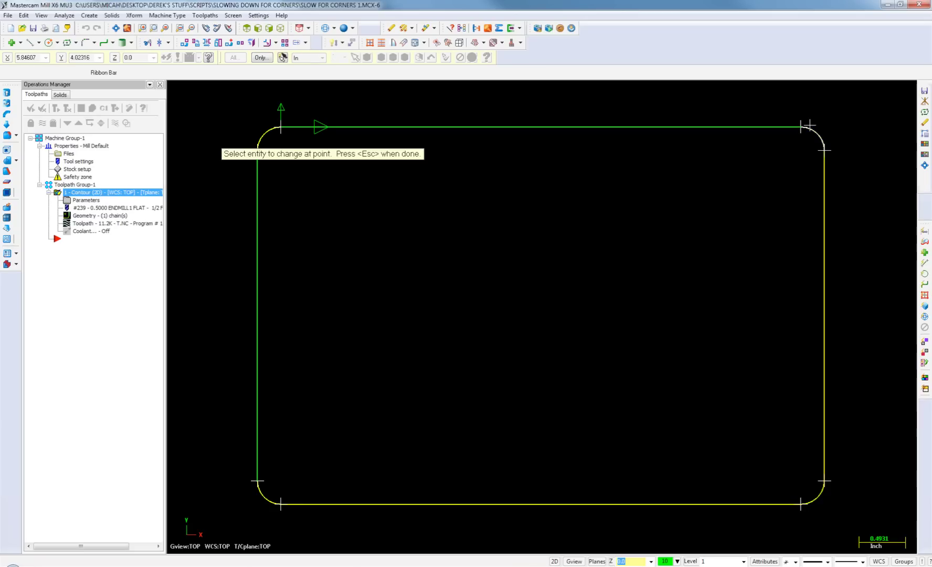
{"action": "left_click", "coordinate": [809, 125]}
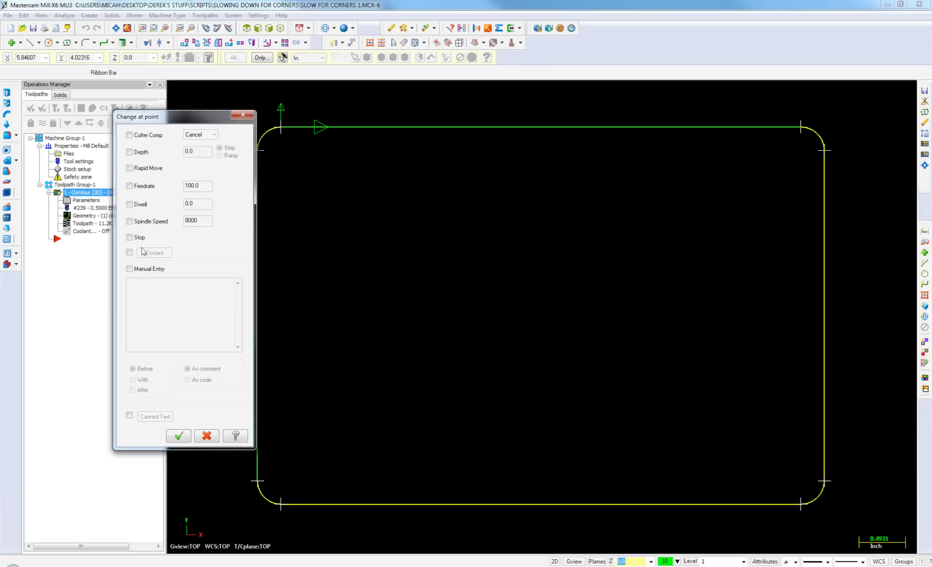
{"action": "left_click", "coordinate": [129, 186]}
{"action": "left_click", "coordinate": [130, 186]}
{"action": "left_click_drag", "start_coordinate": [211, 183], "coordinate": [171, 190]}
{"action": "type", "text": "35"}
{"action": "left_click", "coordinate": [179, 435]}
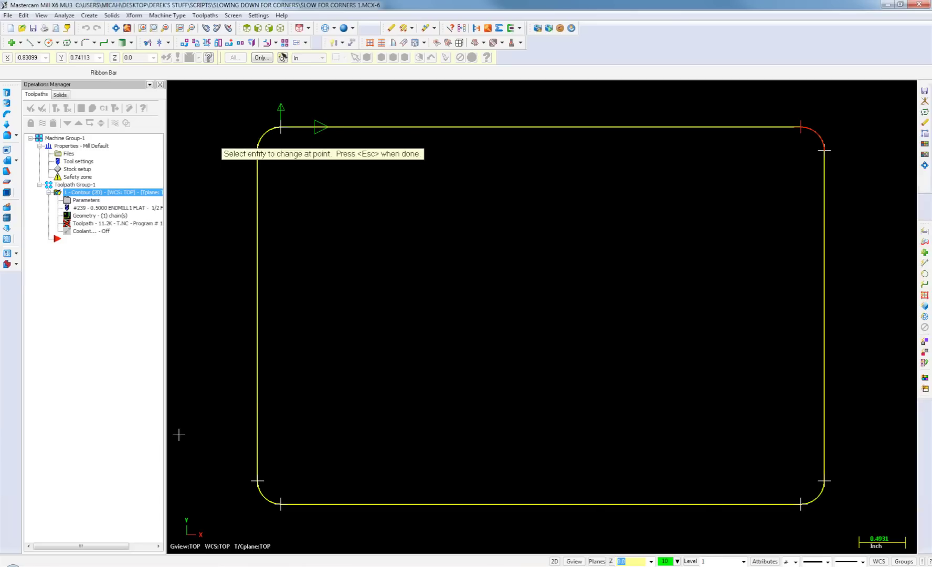
{"action": "key", "text": "Escape"}
{"action": "left_click", "coordinate": [101, 195]}
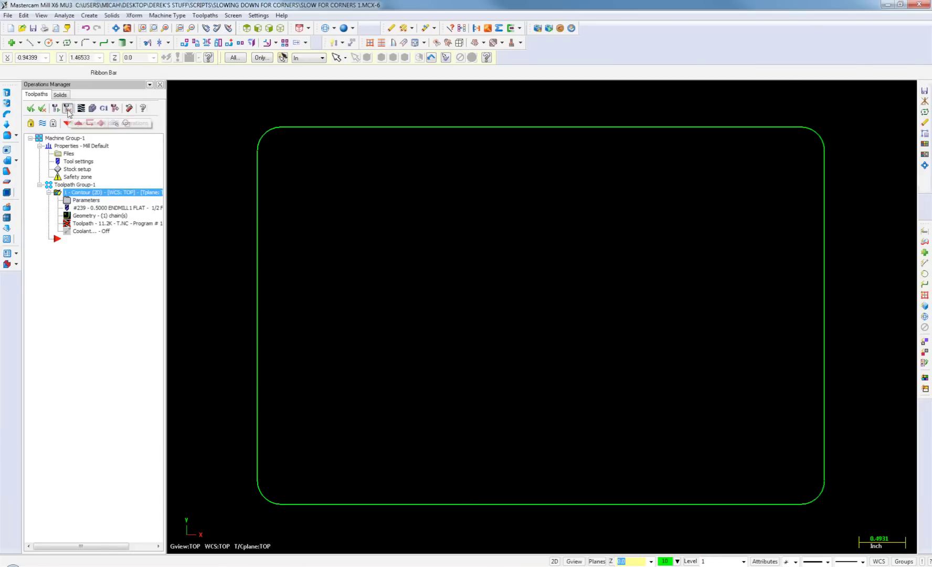
{"action": "left_click", "coordinate": [67, 109]}
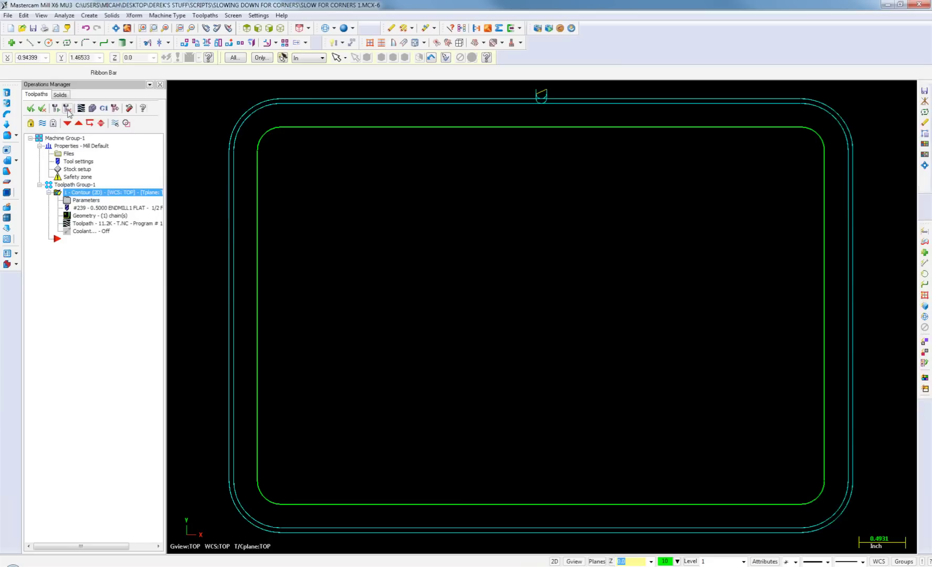
- Add the text "CHANGE IN FEEDRATE AT CORNER" to the contour operation's tool comment
{"action": "left_click", "coordinate": [79, 200]}
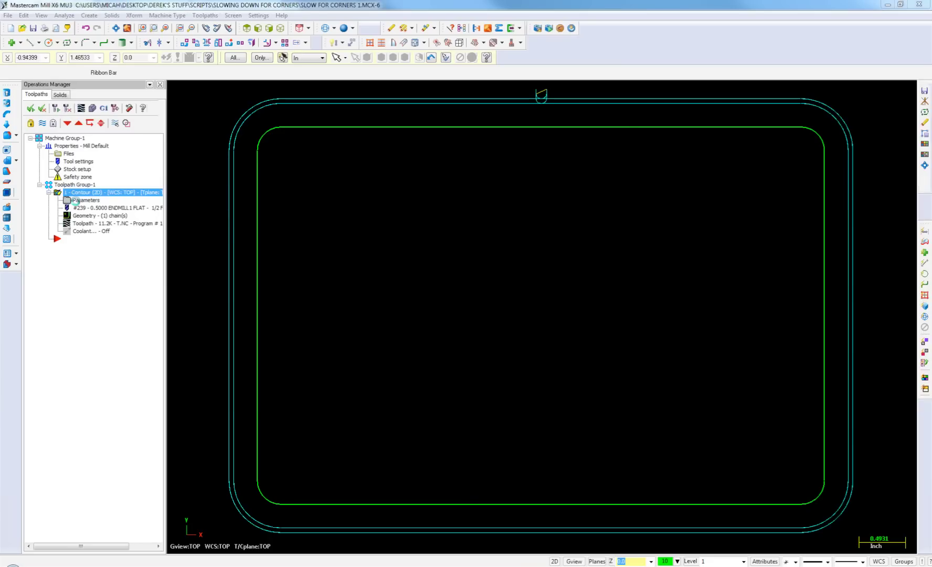
{"action": "left_click", "coordinate": [514, 340]}
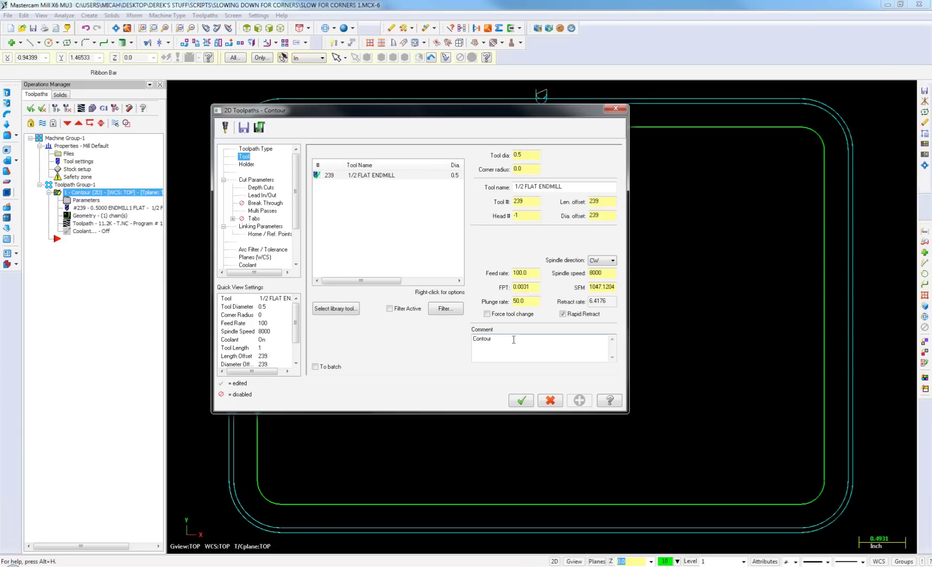
{"action": "type", "text": "CHANGE IN FEEDRATE AT CORNER"}
{"action": "left_click", "coordinate": [519, 401]}
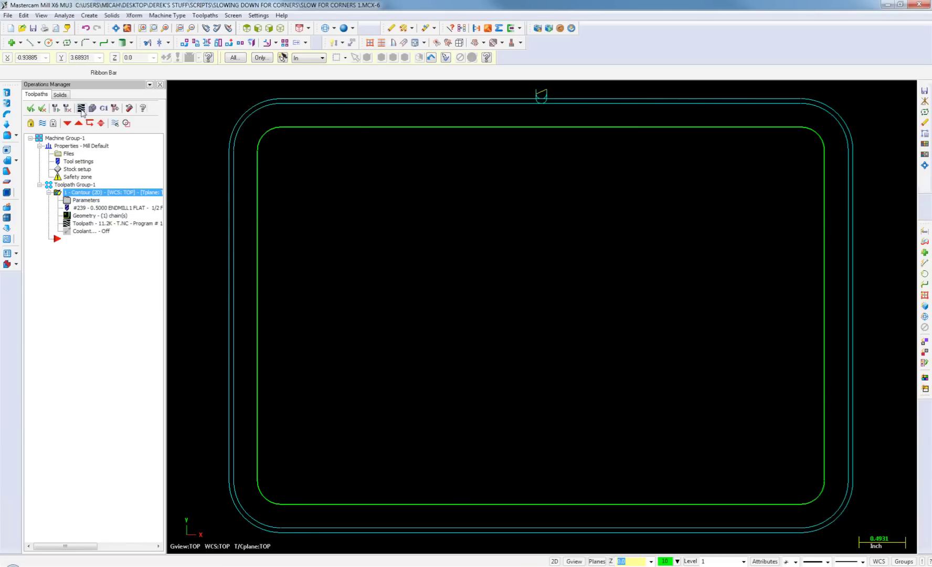
- Backplot the contour toolpath and step through the lead-in to the end of the top edge, examining the feedrate of each move
{"action": "left_click", "coordinate": [81, 109]}
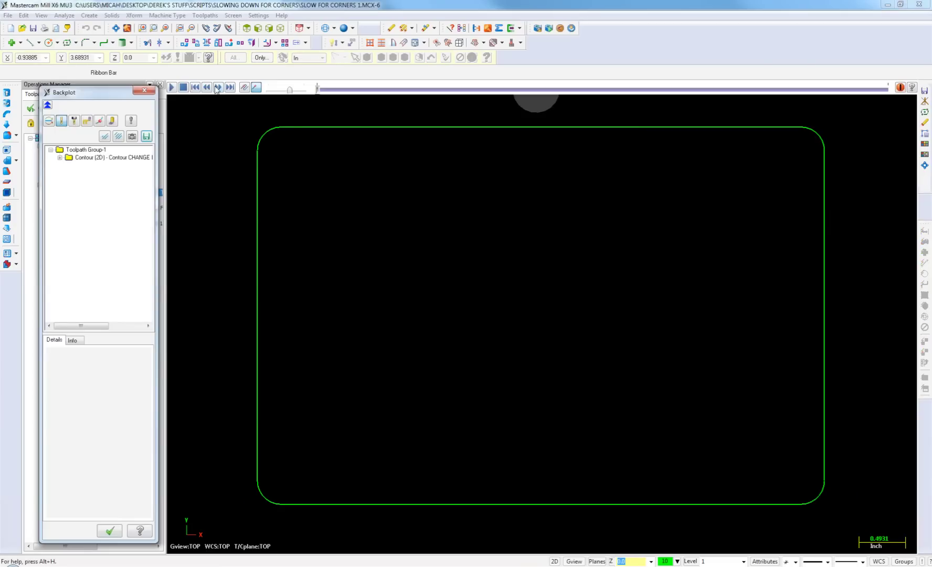
{"action": "left_click", "coordinate": [216, 88]}
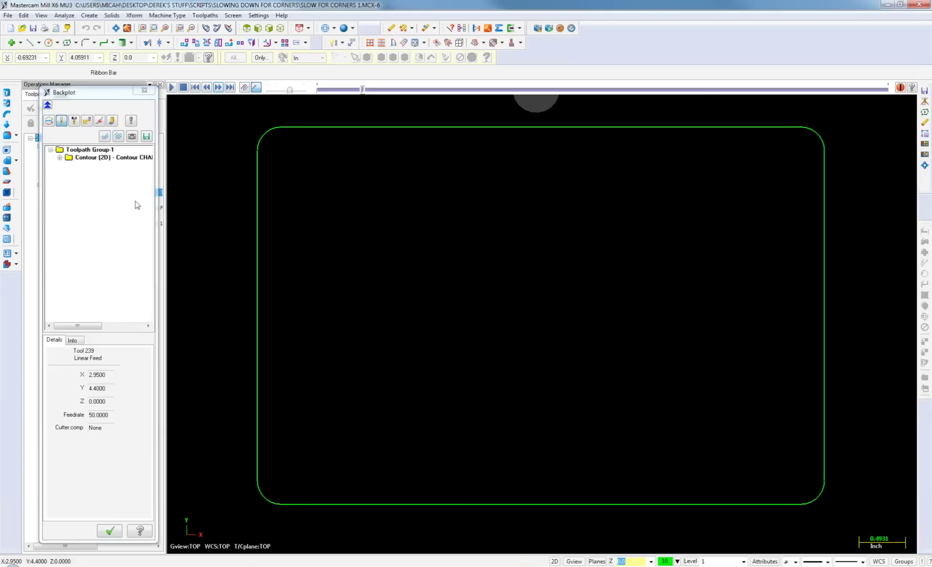
{"action": "double_click", "coordinate": [99, 415]}
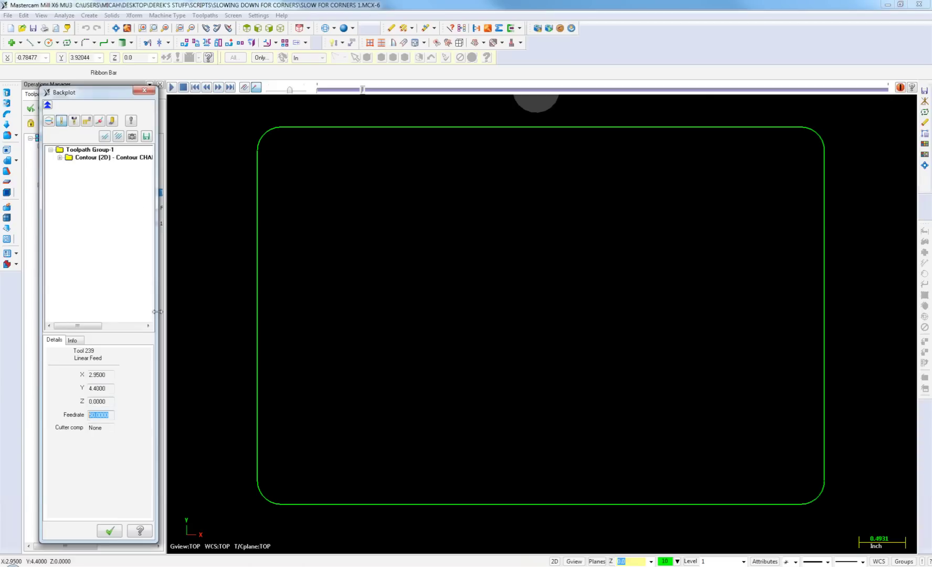
{"action": "left_click", "coordinate": [217, 88]}
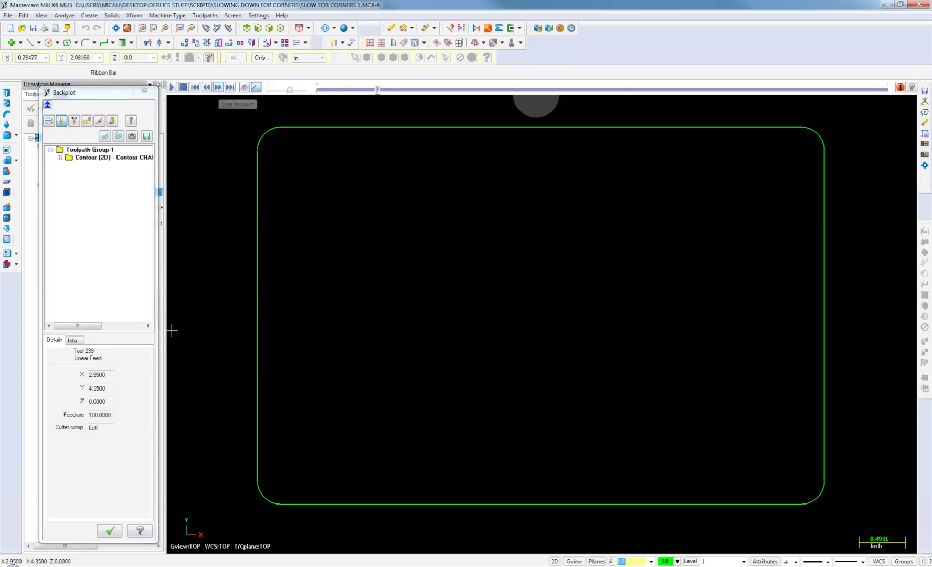
{"action": "double_click", "coordinate": [111, 415]}
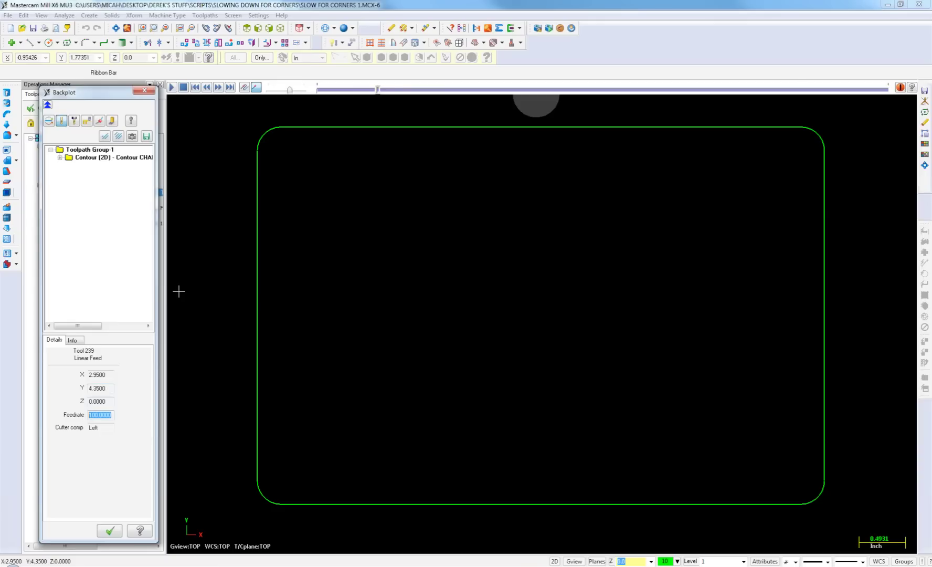
{"action": "left_click", "coordinate": [218, 88]}
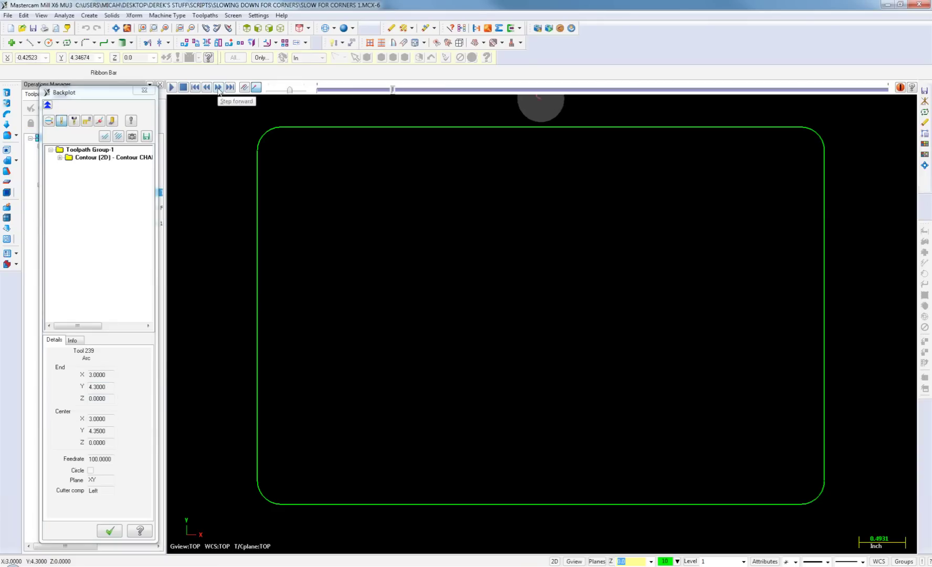
{"action": "left_click", "coordinate": [218, 87]}
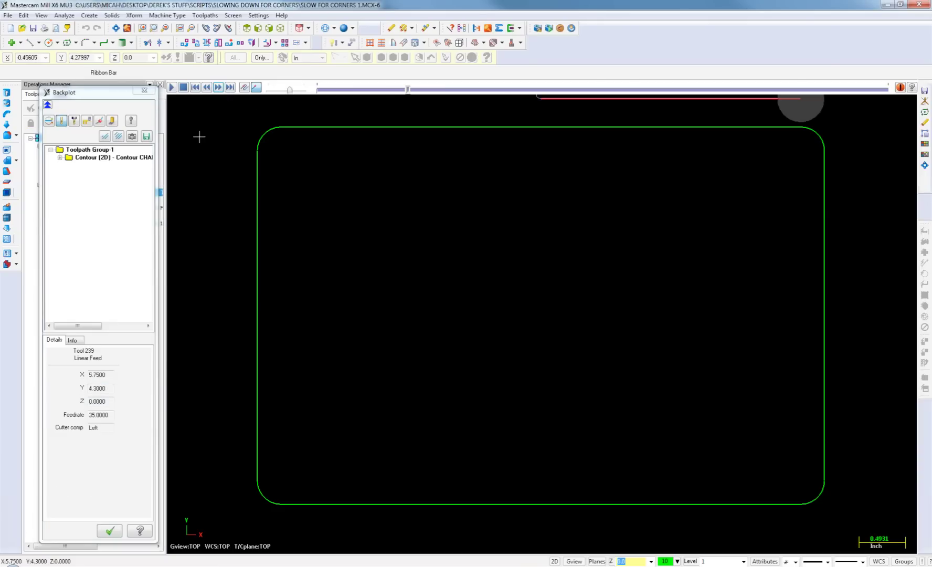
{"action": "double_click", "coordinate": [113, 414]}
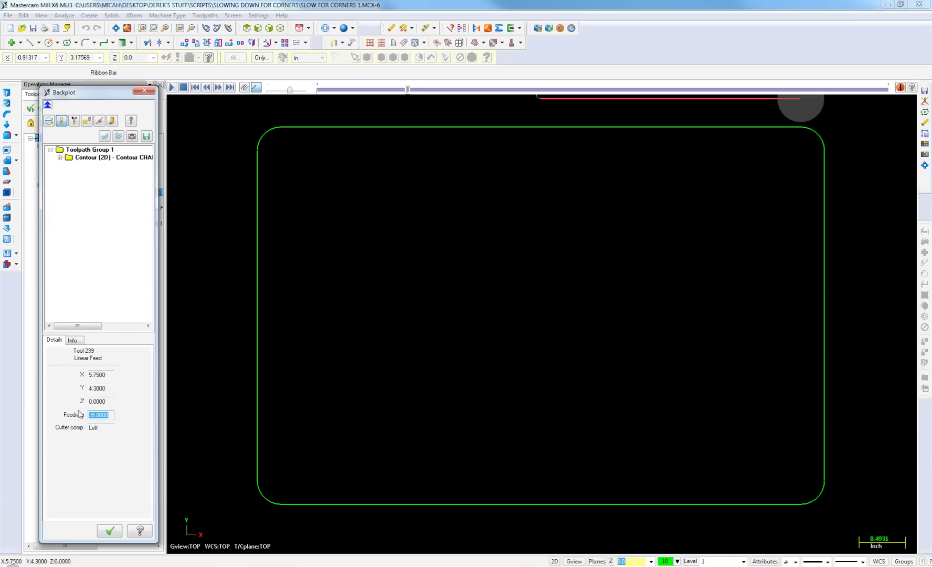
- Step the backplot around the right-hand corners and along the bottom edge, examining the feedrate, and close the backplot
{"action": "left_click", "coordinate": [217, 88]}
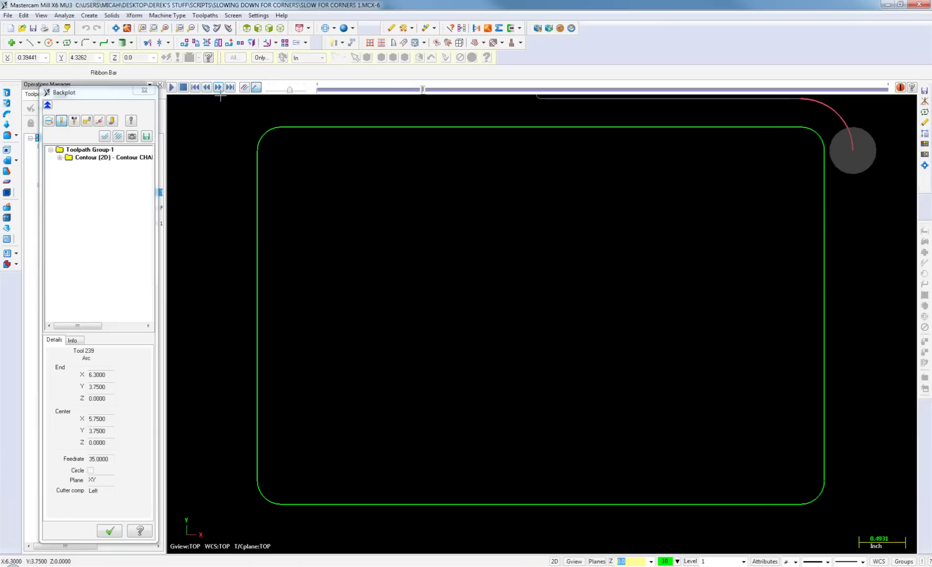
{"action": "left_click", "coordinate": [222, 89]}
{"action": "left_click", "coordinate": [222, 88]}
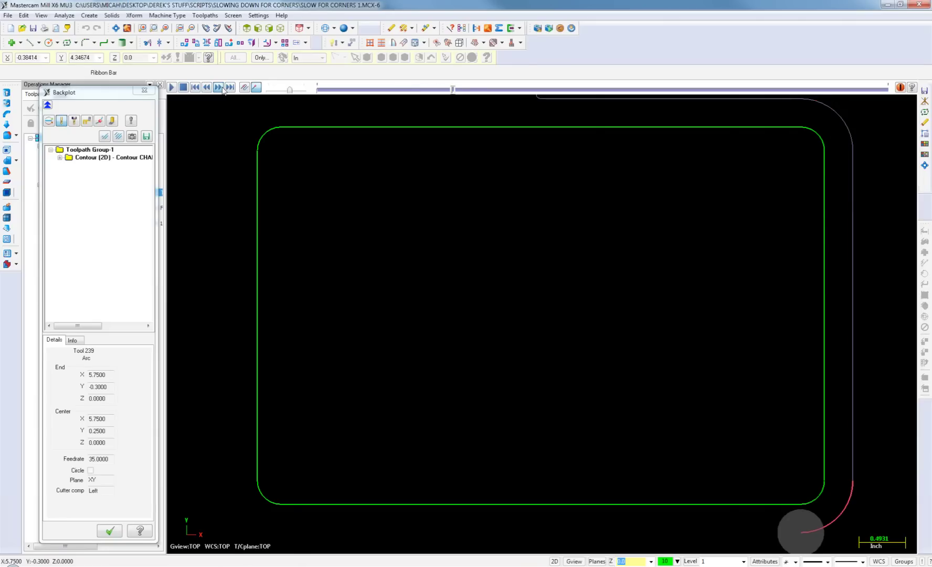
{"action": "left_click", "coordinate": [222, 89]}
{"action": "left_click", "coordinate": [100, 414]}
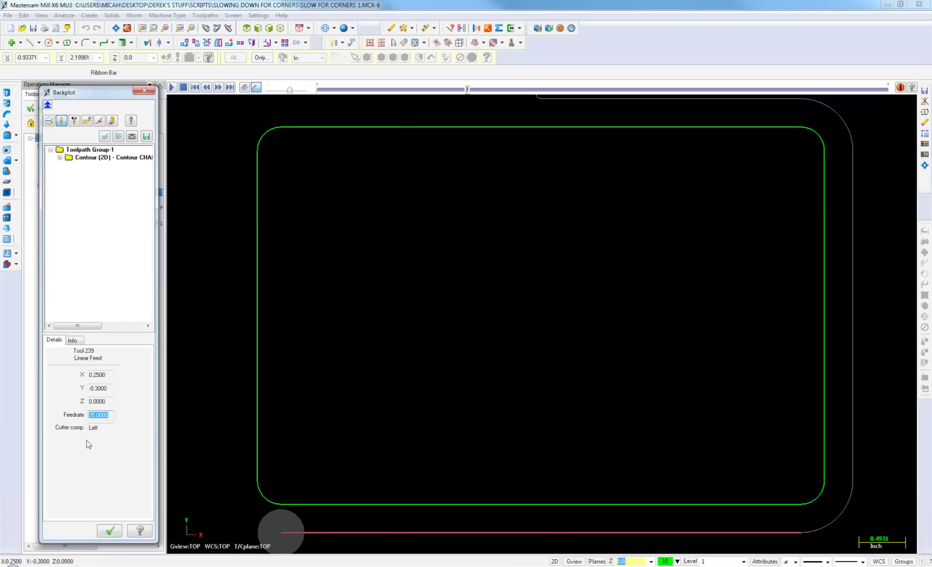
{"action": "left_click", "coordinate": [110, 532]}
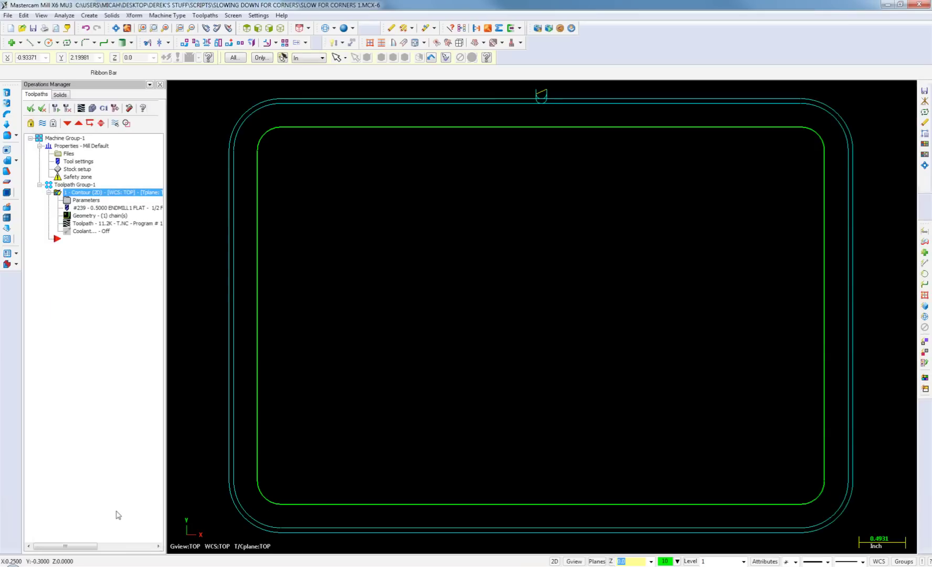
- Change the feedrate at point to 100 for the right vertical line of the contour's chain, and regenerate the toolpath
{"action": "left_click", "coordinate": [90, 217]}
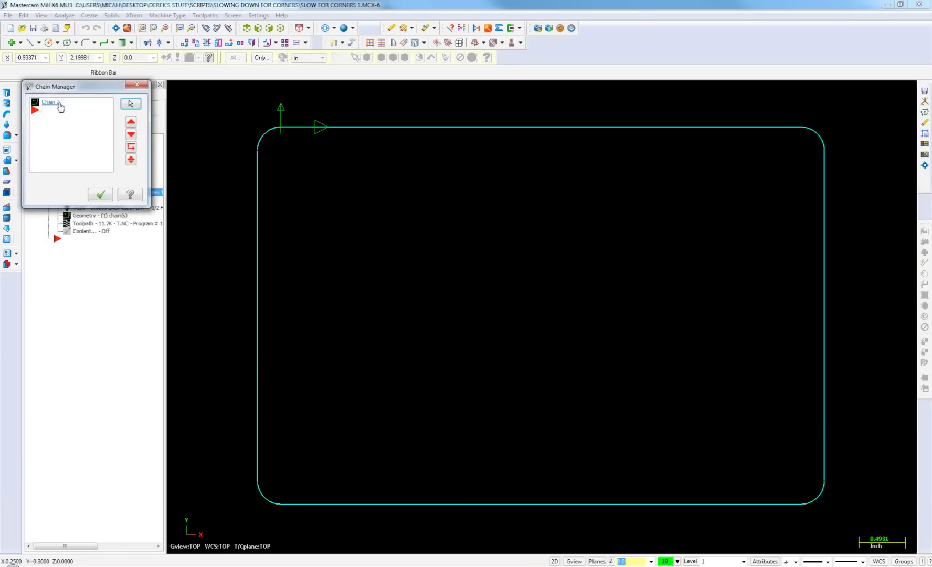
{"action": "right_click", "coordinate": [56, 104]}
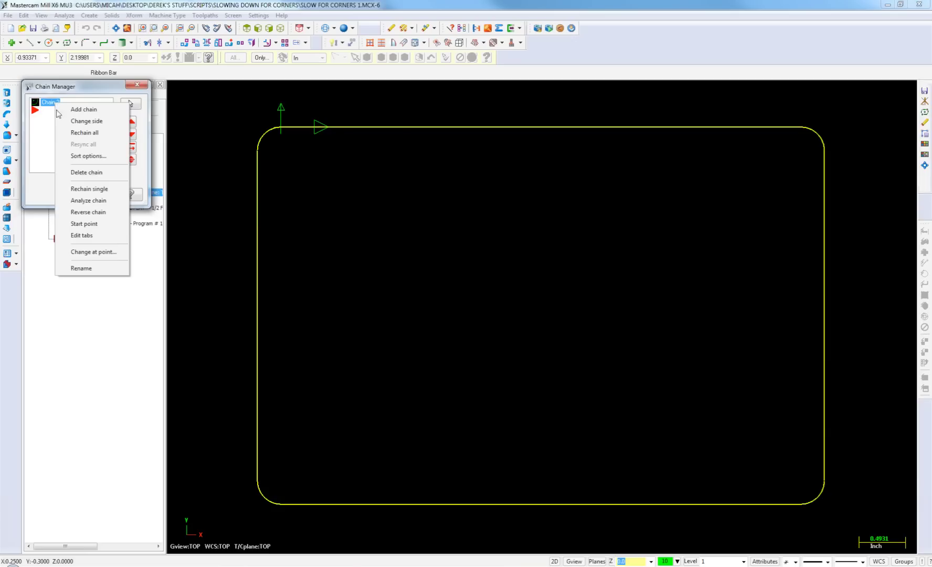
{"action": "left_click", "coordinate": [82, 253]}
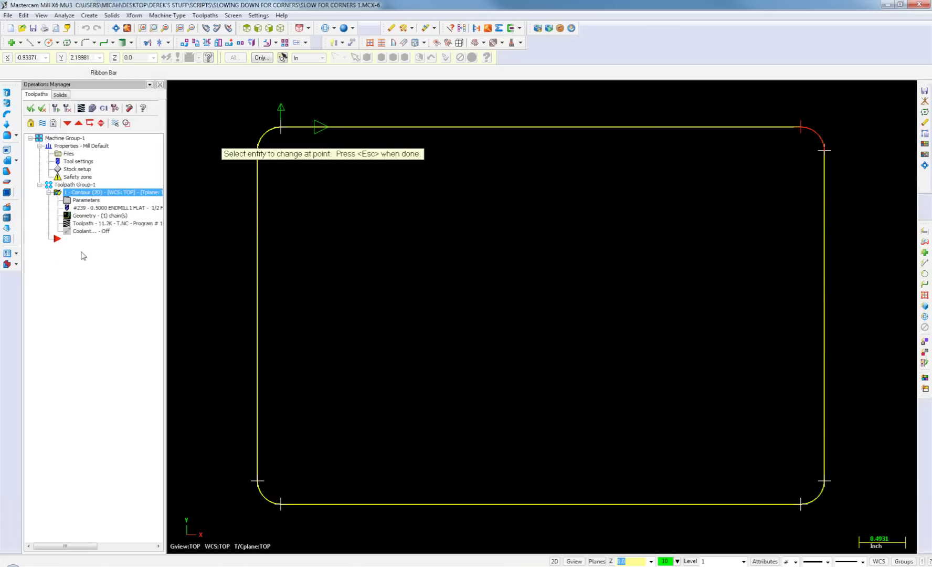
{"action": "left_click", "coordinate": [257, 249]}
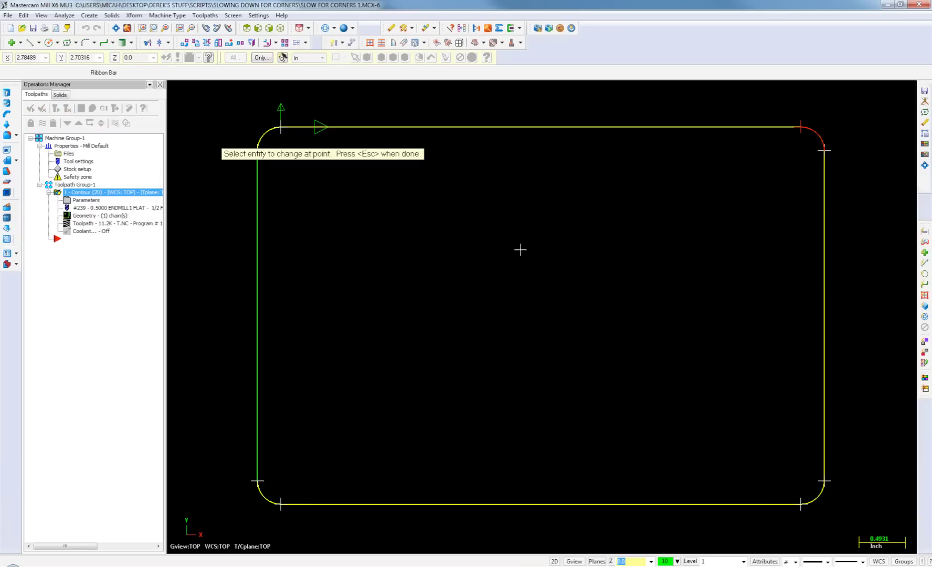
{"action": "left_click", "coordinate": [822, 162]}
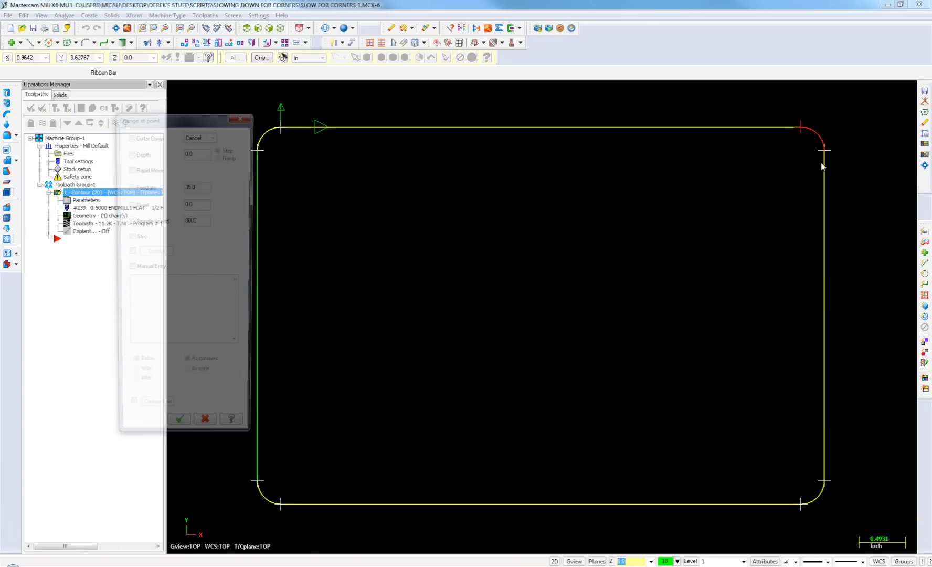
{"action": "left_click", "coordinate": [141, 186]}
{"action": "type", "text": "100"}
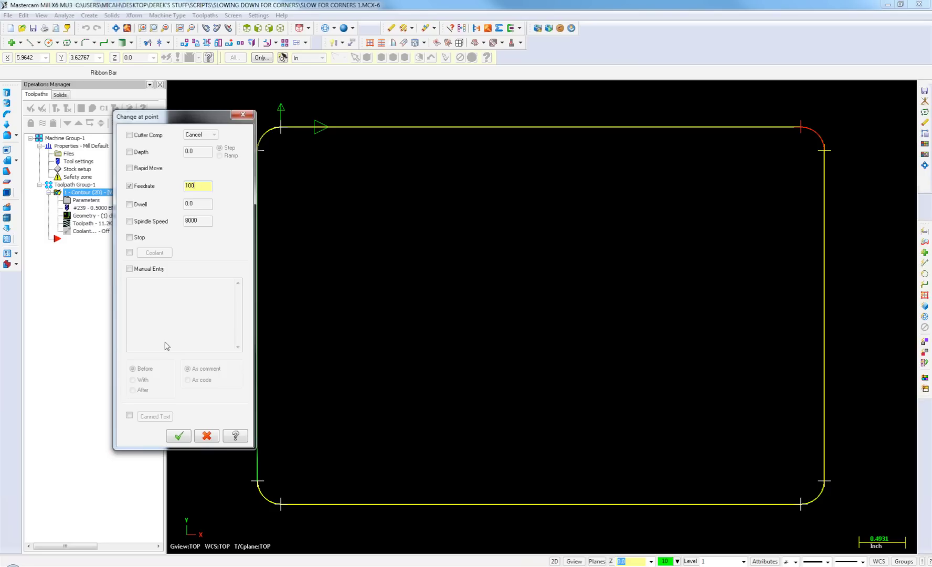
{"action": "left_click", "coordinate": [176, 437]}
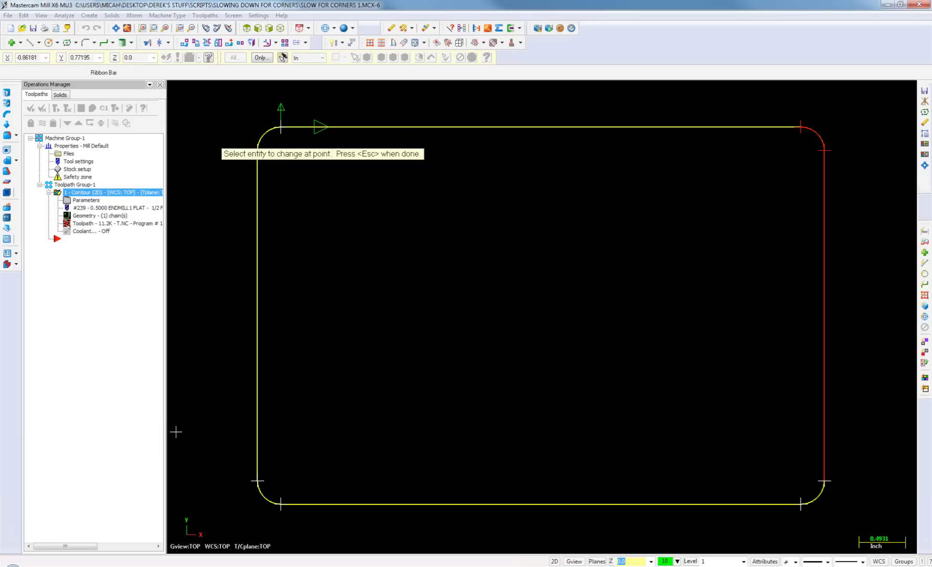
{"action": "key", "text": "Escape"}
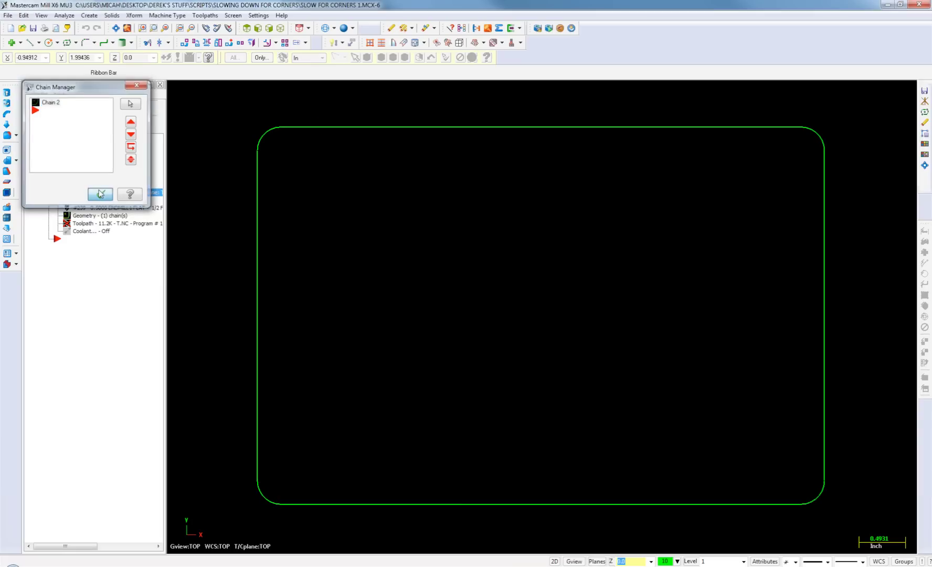
{"action": "left_click", "coordinate": [98, 192]}
{"action": "left_click", "coordinate": [69, 109]}
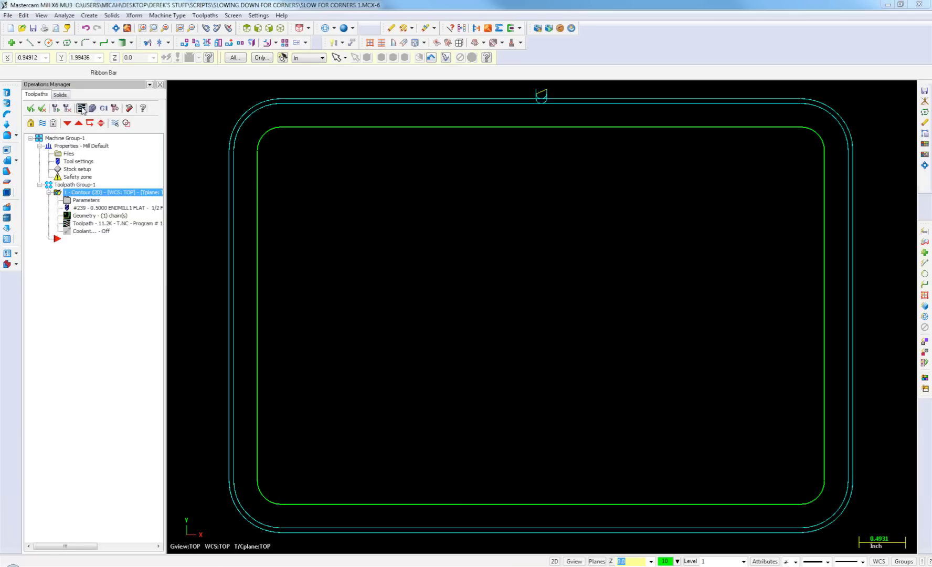
- Backplot the regenerated contour and examine the first pass's feedrates along the top edge and around the upper-right corner
{"action": "left_click", "coordinate": [82, 109]}
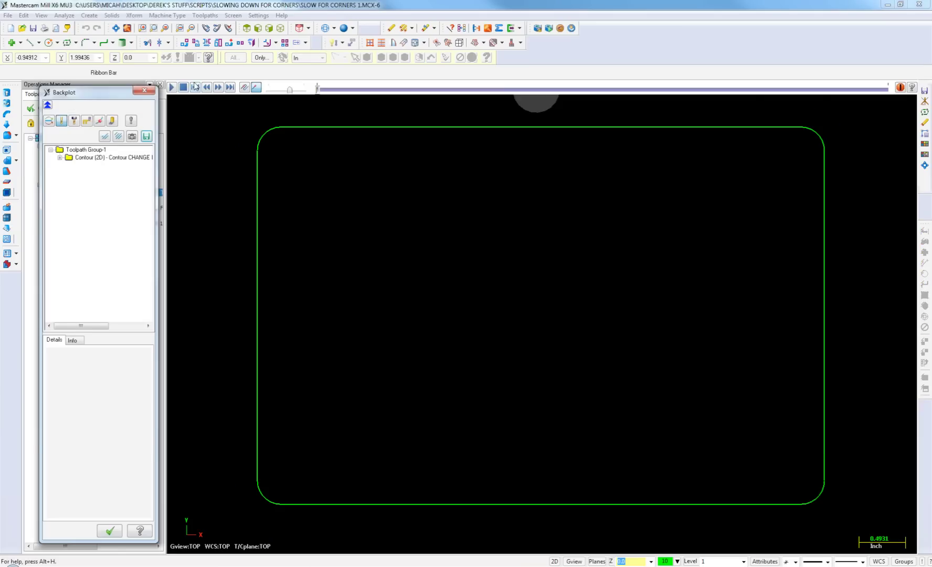
{"action": "left_click", "coordinate": [219, 87]}
{"action": "left_click", "coordinate": [218, 88]}
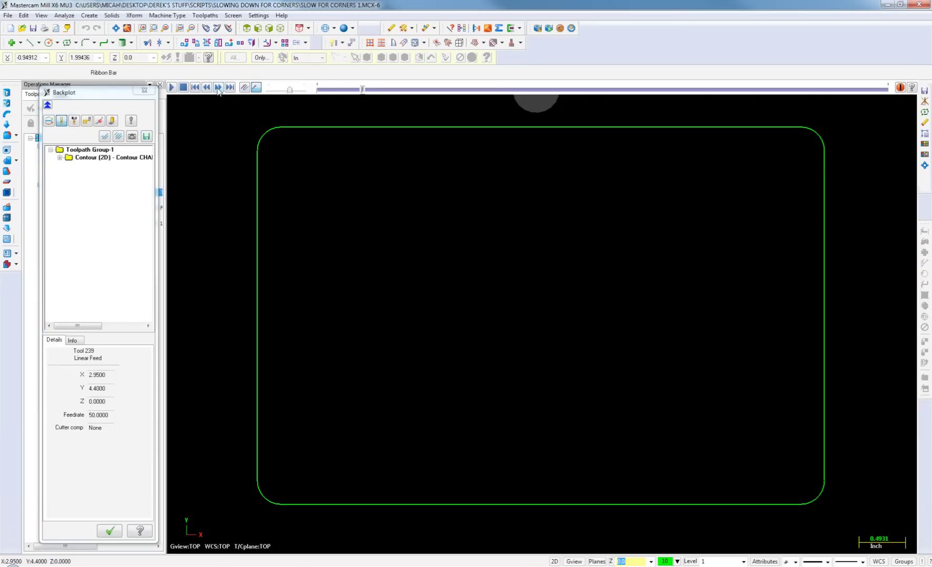
{"action": "left_click", "coordinate": [218, 87]}
{"action": "left_click", "coordinate": [218, 87]}
{"action": "left_click", "coordinate": [219, 87]}
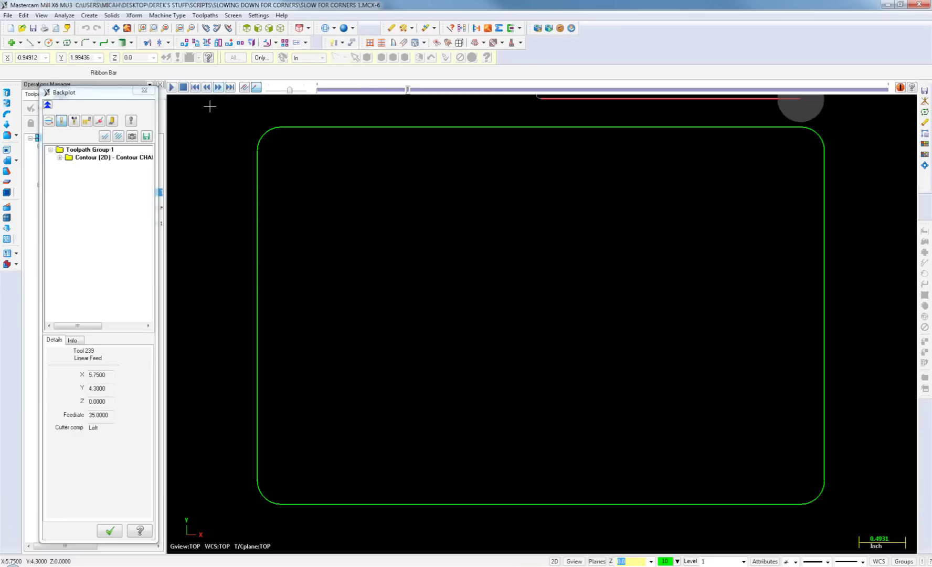
{"action": "double_click", "coordinate": [111, 416]}
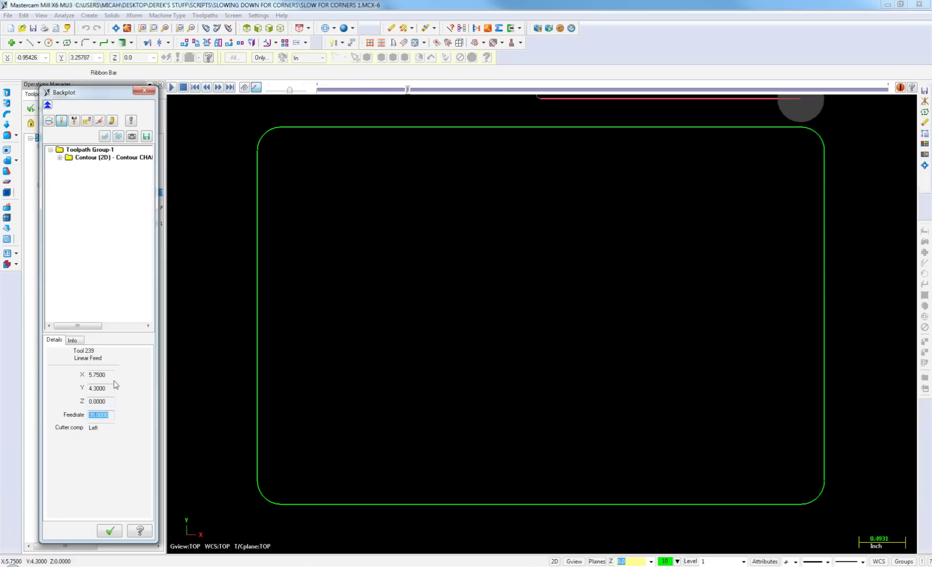
{"action": "left_click", "coordinate": [218, 87]}
{"action": "double_click", "coordinate": [103, 458]}
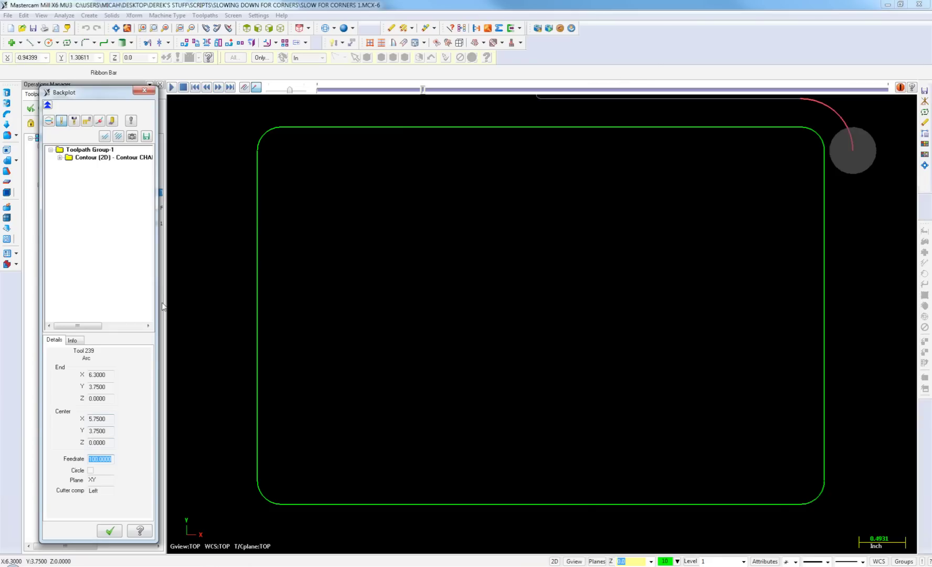
- Step the backplot into the second pass, examine the feedrates along the top edge and upper-right corner arc, and close the backplot
{"action": "left_click", "coordinate": [220, 87]}
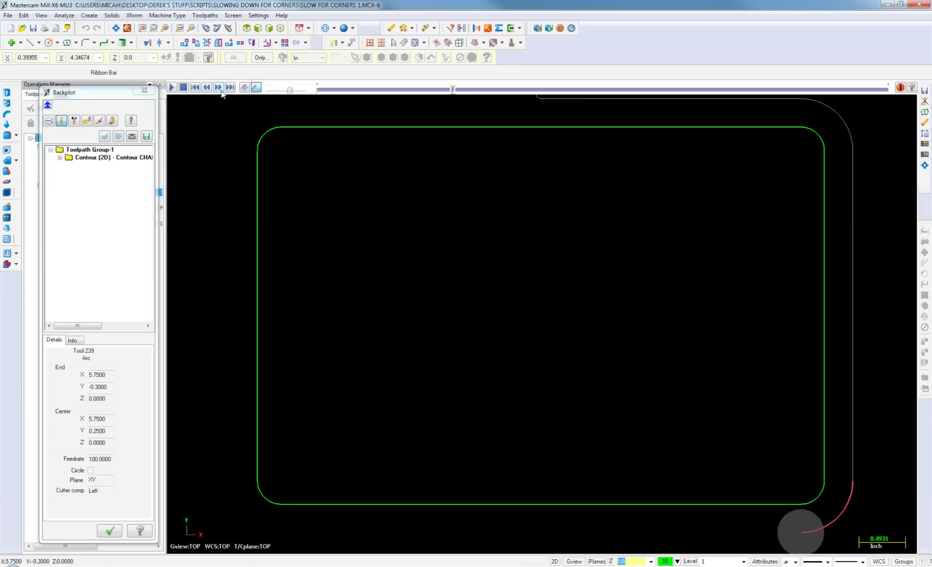
{"action": "left_click", "coordinate": [219, 88]}
{"action": "left_click", "coordinate": [218, 88]}
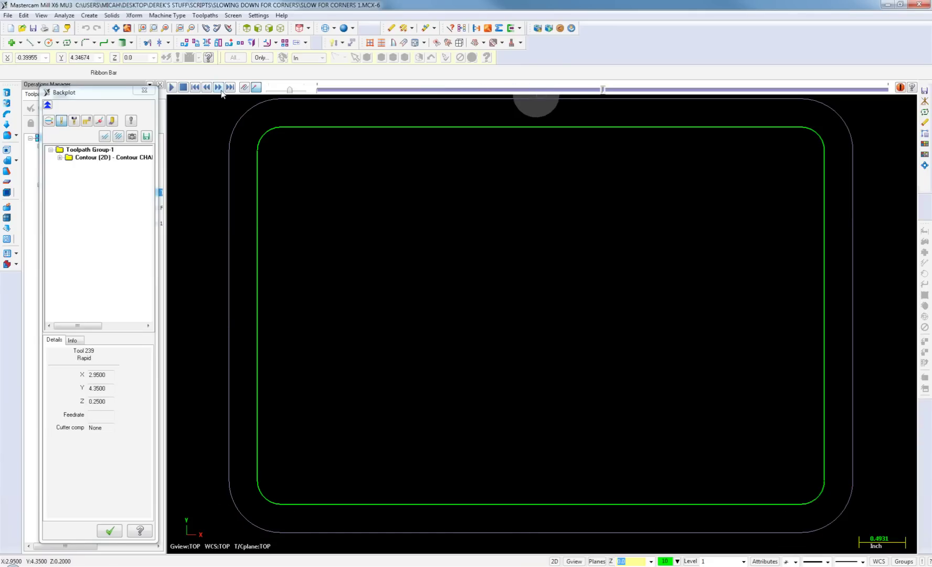
{"action": "left_click", "coordinate": [221, 91]}
{"action": "left_click", "coordinate": [221, 90]}
{"action": "left_click", "coordinate": [221, 90]}
{"action": "left_click", "coordinate": [221, 91]}
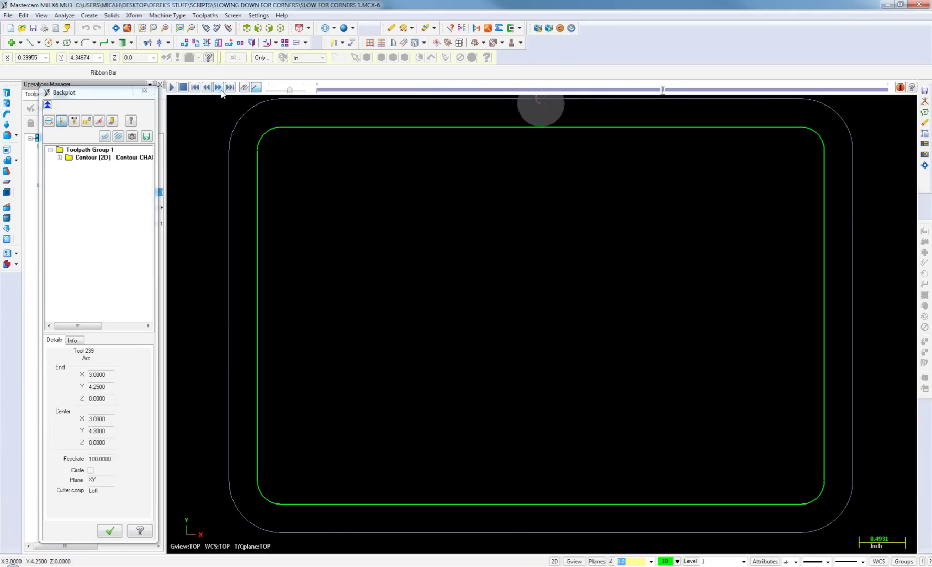
{"action": "left_click", "coordinate": [221, 91]}
{"action": "double_click", "coordinate": [107, 415]}
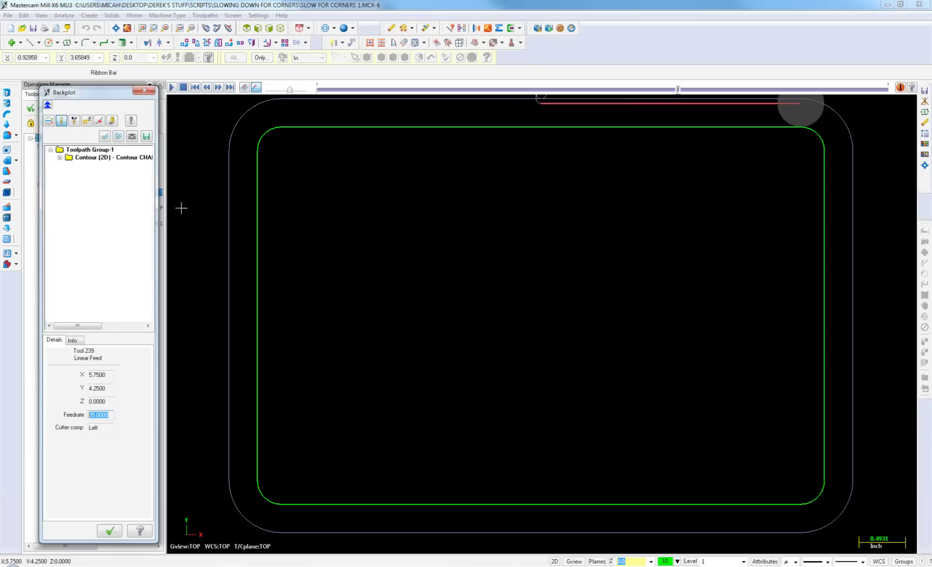
{"action": "left_click", "coordinate": [219, 88]}
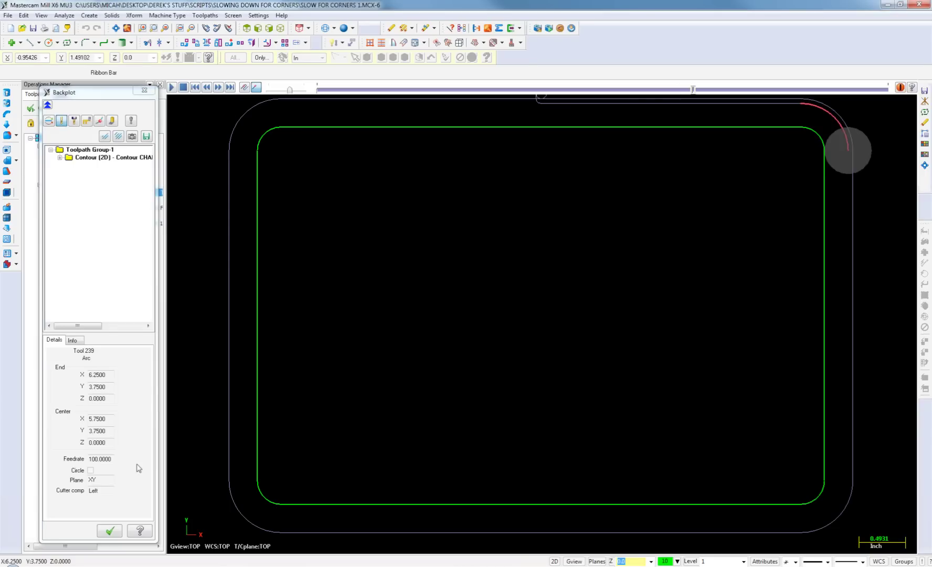
{"action": "double_click", "coordinate": [110, 459]}
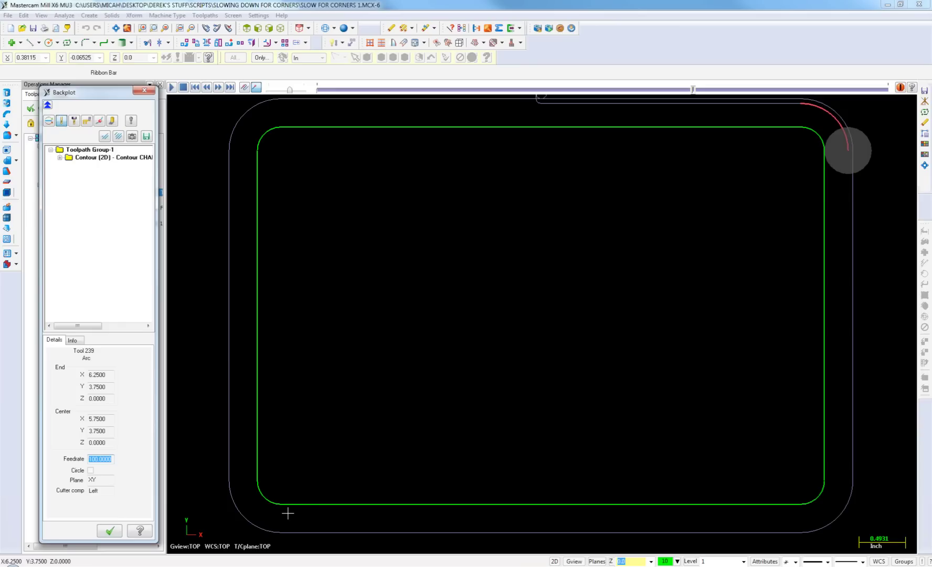
{"action": "left_click", "coordinate": [111, 532]}
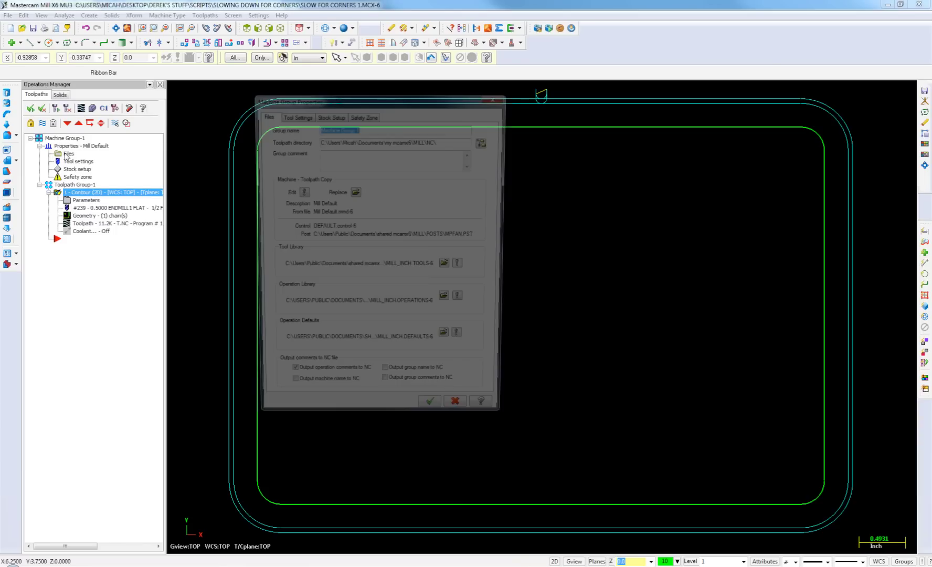
- Open the machine definition of the toolpath copy and bring up the machine dynamics settings in the general machine parameters
{"action": "left_click", "coordinate": [299, 192]}
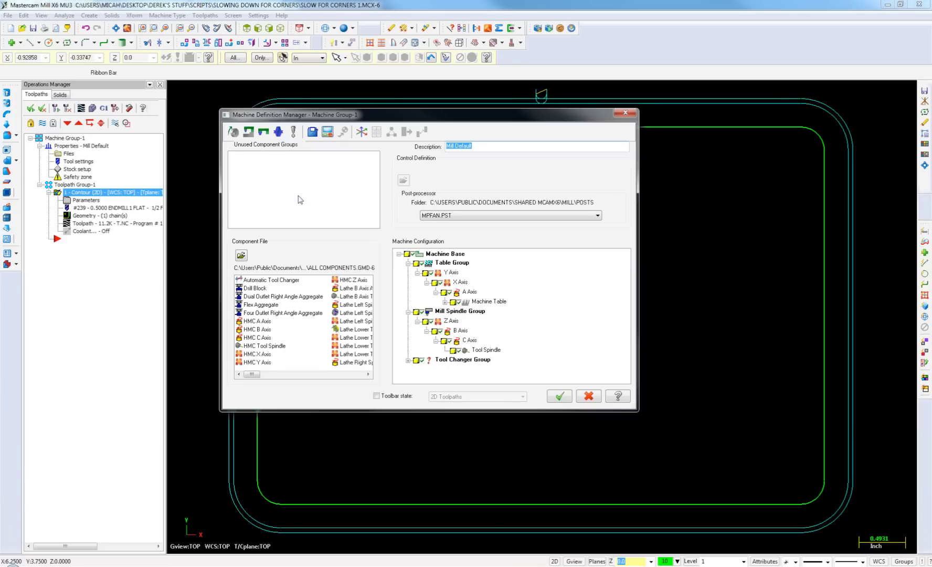
{"action": "left_click", "coordinate": [328, 135]}
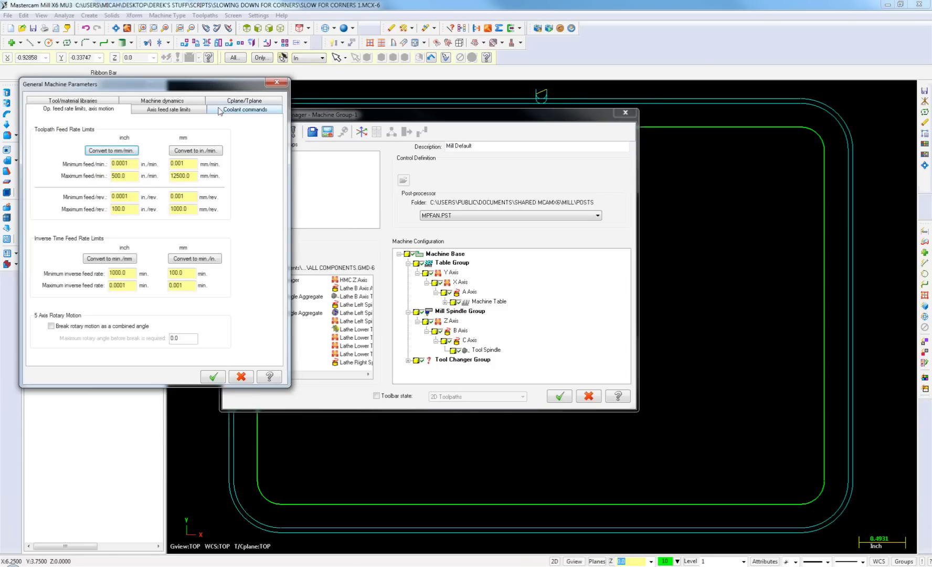
{"action": "left_click", "coordinate": [174, 103]}
{"action": "left_click_drag", "start_coordinate": [185, 89], "coordinate": [448, 116]}
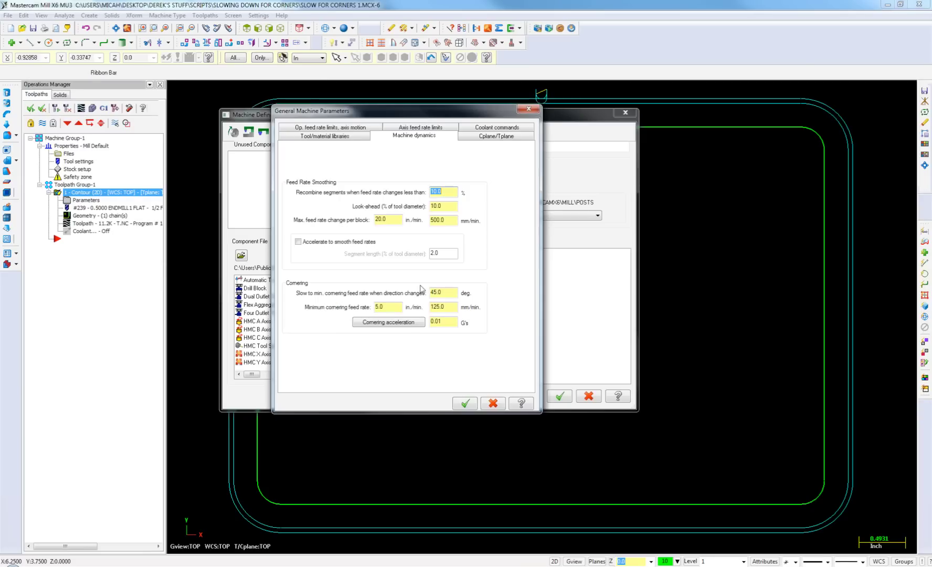
- In the cornering acceleration settings, enter an acceleration of 0.003 G's and a test diameter of 0.5 inches
{"action": "left_click", "coordinate": [408, 327]}
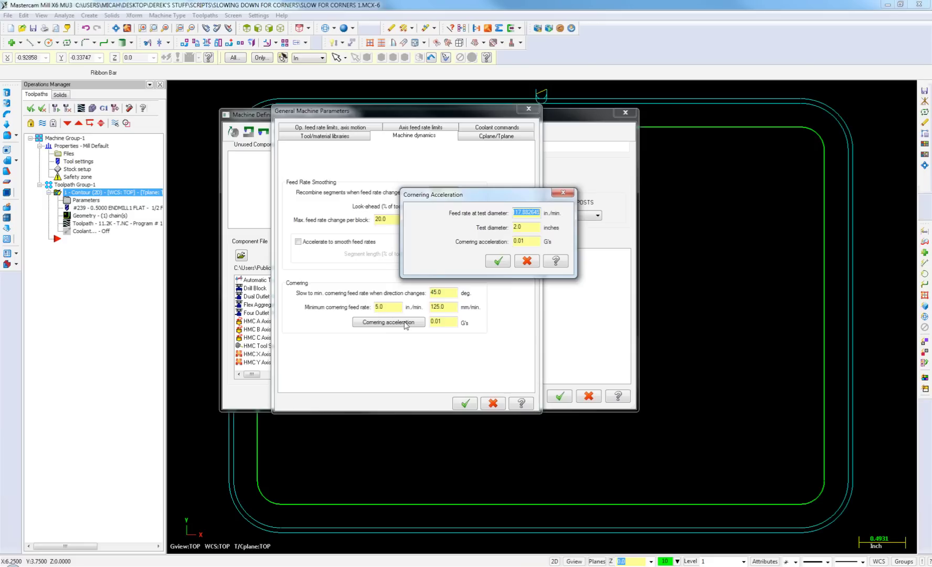
{"action": "double_click", "coordinate": [533, 239]}
{"action": "type", "text": ".003"}
{"action": "double_click", "coordinate": [526, 227]}
{"action": "type", "text": ".5"}
{"action": "key", "text": "Return"}
- Re-enter the cornering acceleration as 0.003 G's and accept the machine parameters and machine definition
{"action": "left_click", "coordinate": [531, 212]}
{"action": "left_click_drag", "start_coordinate": [532, 240], "coordinate": [492, 247]}
{"action": "type", "text": ".003"}
{"action": "key", "text": "Return"}
{"action": "left_click", "coordinate": [529, 213]}
{"action": "left_click", "coordinate": [495, 261]}
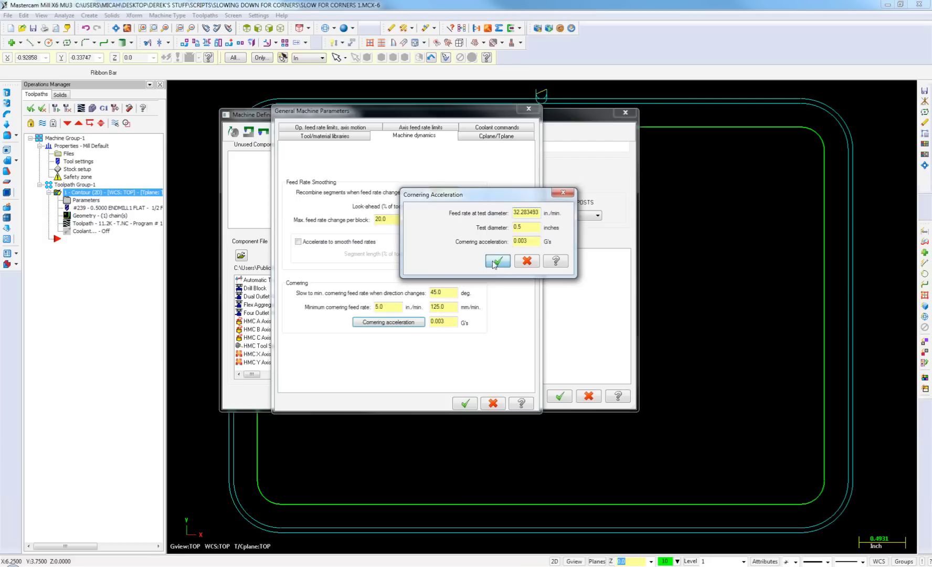
{"action": "left_click", "coordinate": [460, 403]}
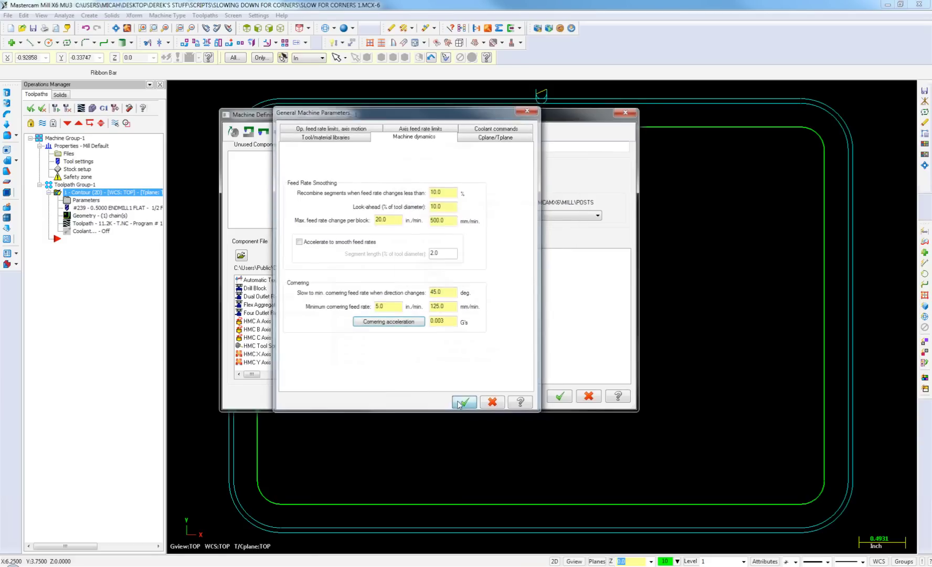
{"action": "left_click", "coordinate": [557, 396]}
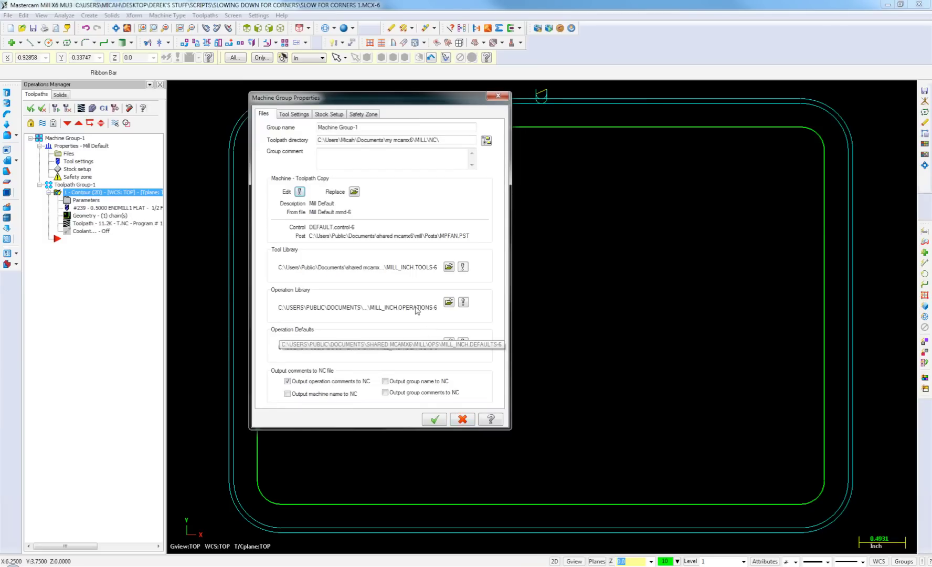
- Enable Adjust feed on arc move in the machine group's tool settings and accept the properties
{"action": "left_click", "coordinate": [305, 115]}
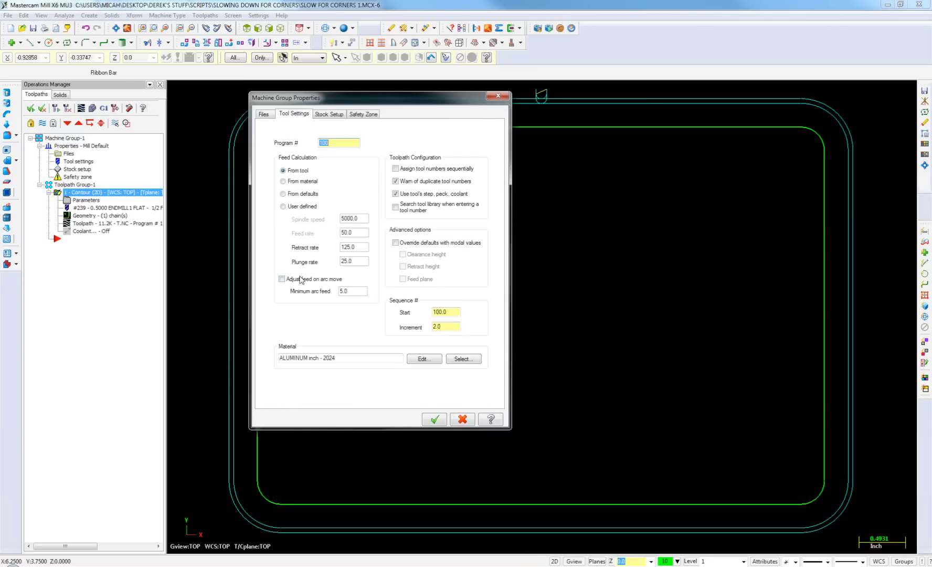
{"action": "left_click", "coordinate": [297, 281]}
{"action": "double_click", "coordinate": [347, 291]}
{"action": "left_click", "coordinate": [436, 419]}
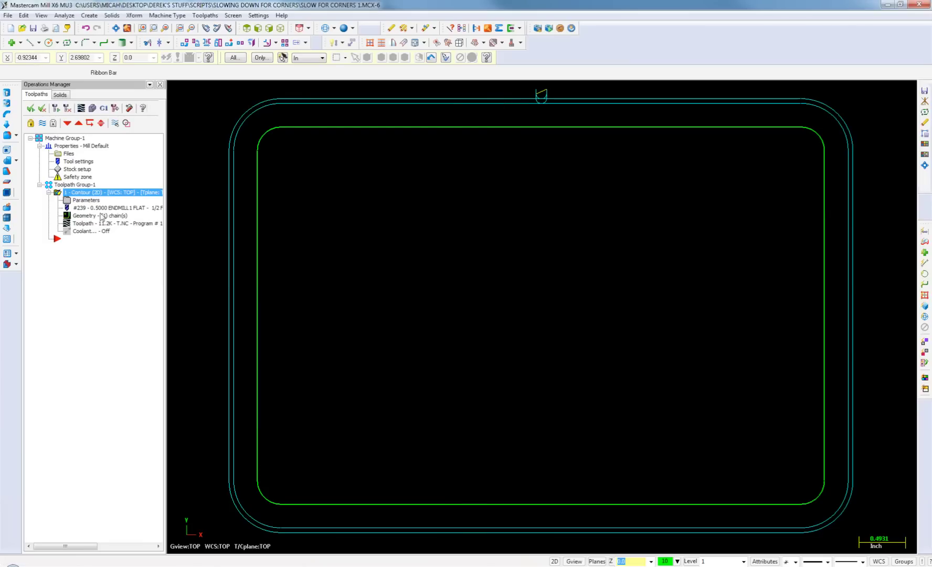
- Rechain the contour's geometry on the rounded rectangle, starting from its top line, and accept the new chain
{"action": "left_click", "coordinate": [101, 215]}
{"action": "right_click", "coordinate": [86, 162]}
{"action": "left_click", "coordinate": [94, 179]}
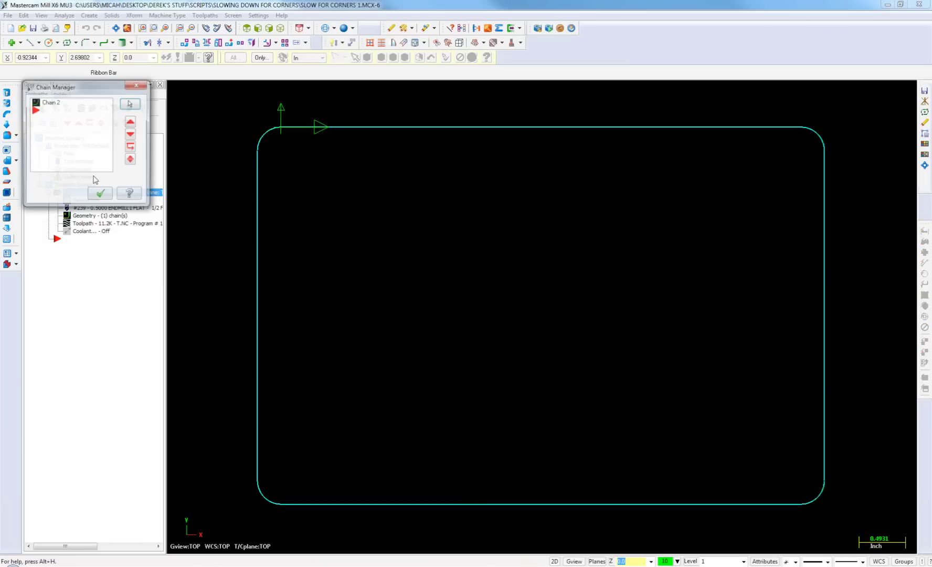
{"action": "left_click", "coordinate": [320, 127]}
{"action": "key", "text": "Return"}
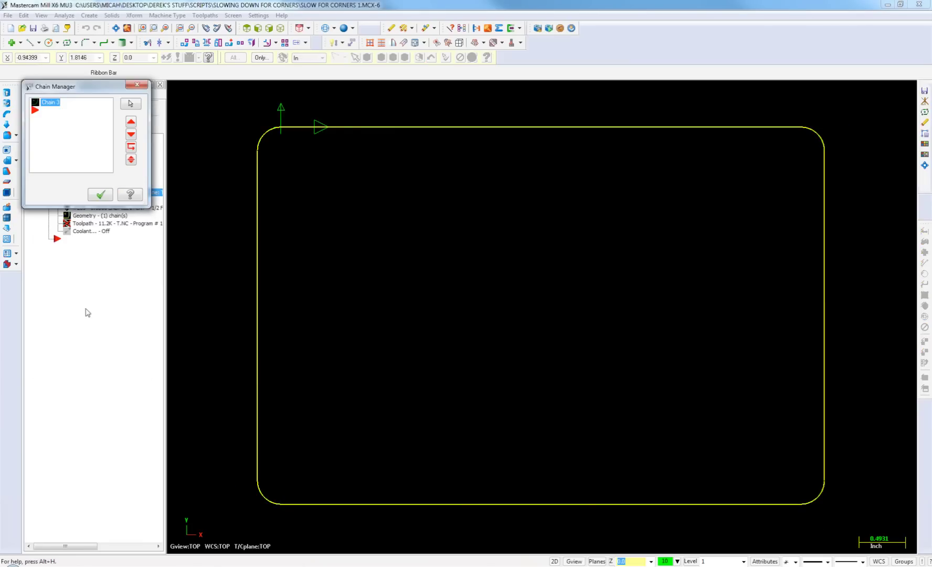
{"action": "left_click", "coordinate": [98, 195]}
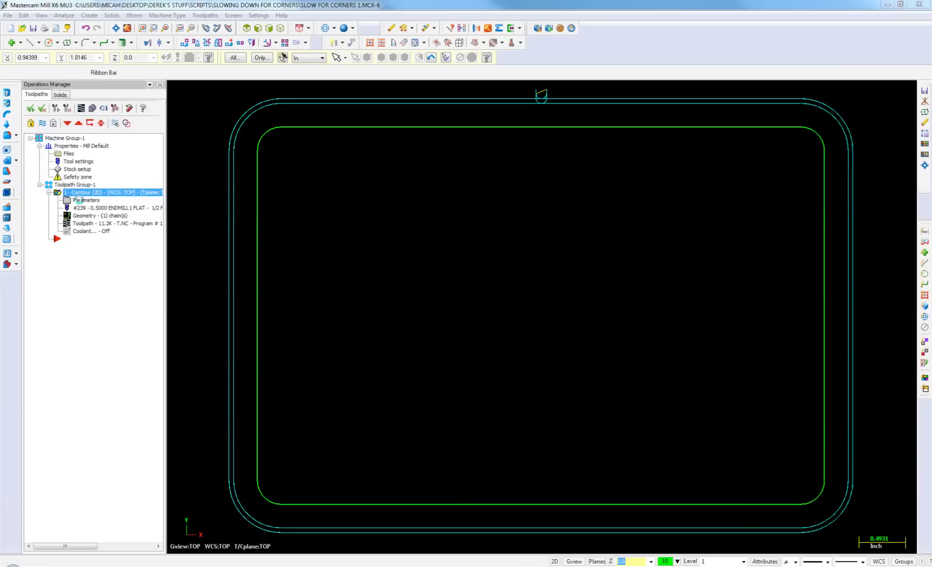
- Replace the ending of the contour operation's comment with ARC ADJUST and accept the parameters
{"action": "left_click", "coordinate": [79, 203]}
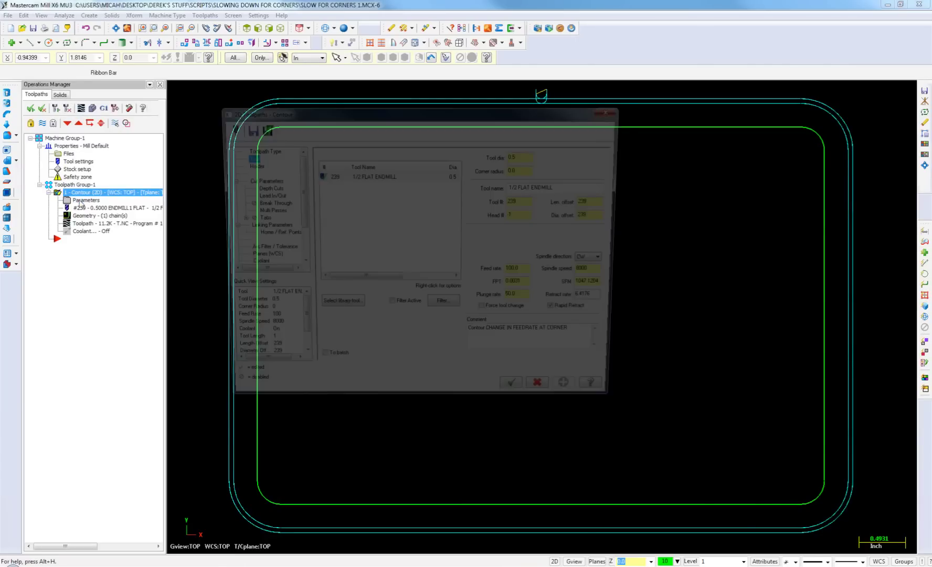
{"action": "left_click_drag", "start_coordinate": [549, 339], "coordinate": [608, 341]}
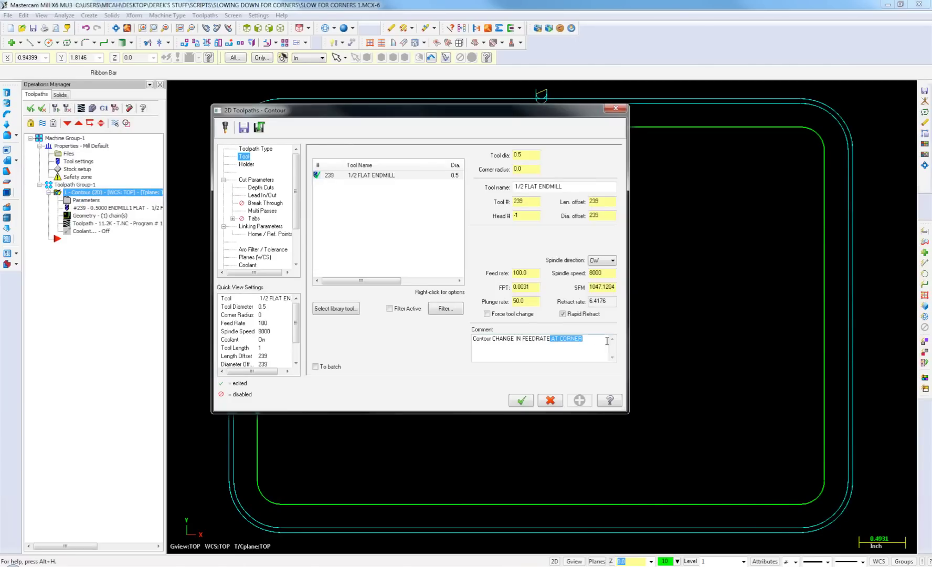
{"action": "type", "text": "AT"}
{"action": "key", "text": "BackSpace"}
{"action": "key", "text": "BackSpace"}
{"action": "type", "text": "ARC ADJUST"}
{"action": "left_click", "coordinate": [520, 403]}
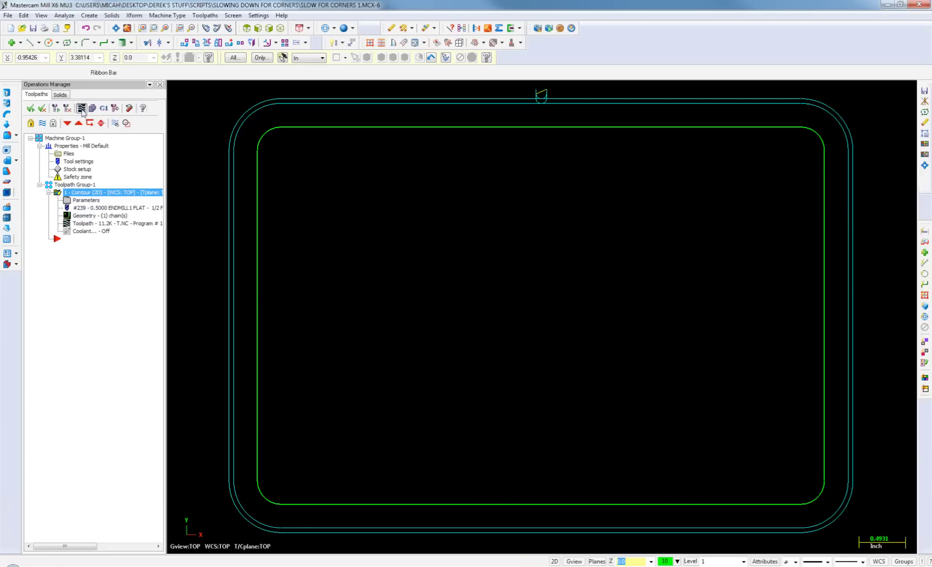
- Backplot the contour and examine the feedrates of the plunge, lead-in line, lead-in arc and top edge
{"action": "left_click", "coordinate": [82, 110]}
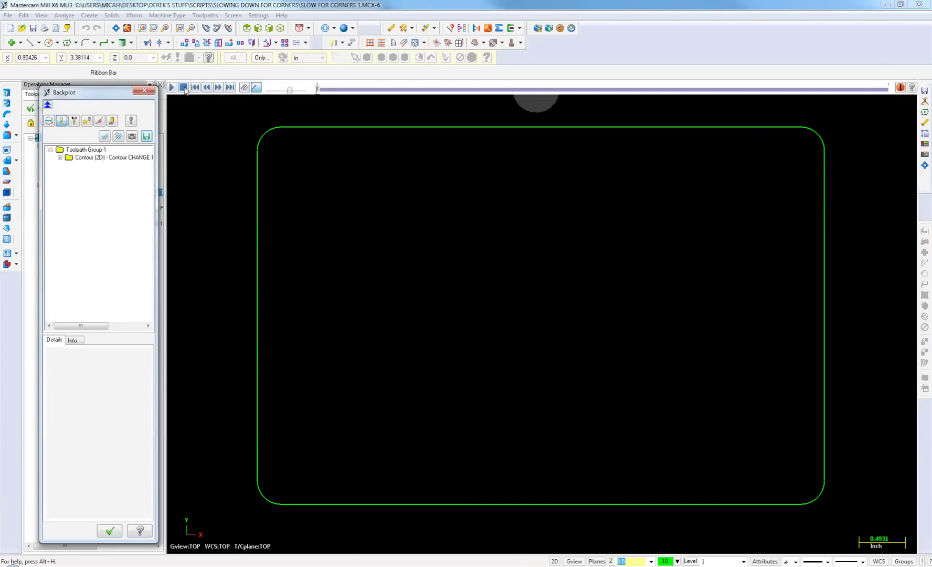
{"action": "left_click", "coordinate": [220, 88]}
{"action": "left_click", "coordinate": [220, 88]}
{"action": "left_click", "coordinate": [220, 88]}
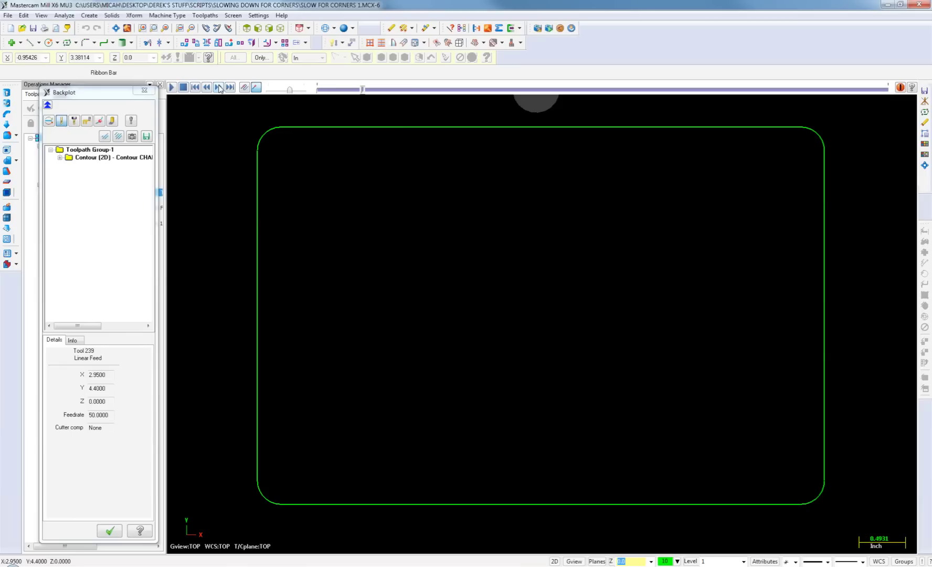
{"action": "left_click", "coordinate": [220, 88]}
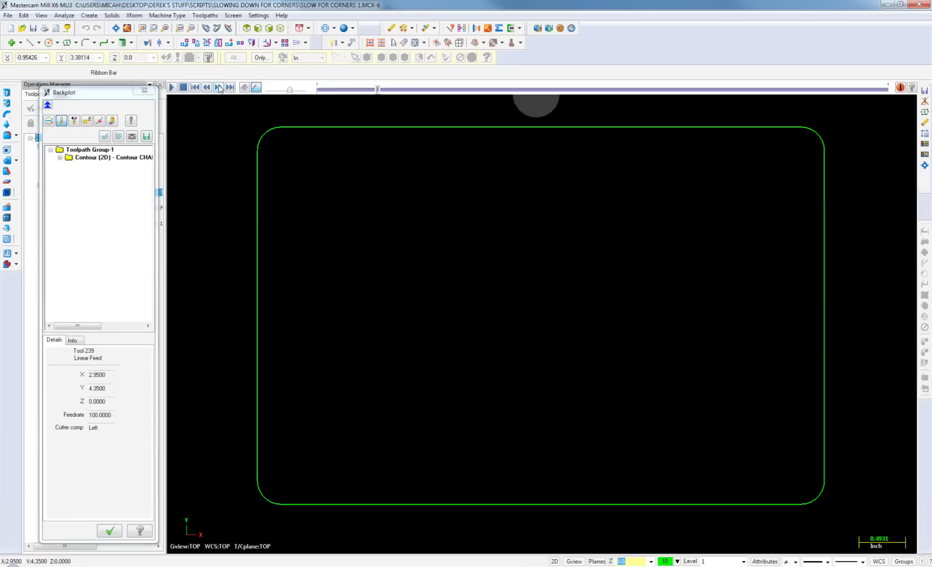
{"action": "double_click", "coordinate": [112, 416]}
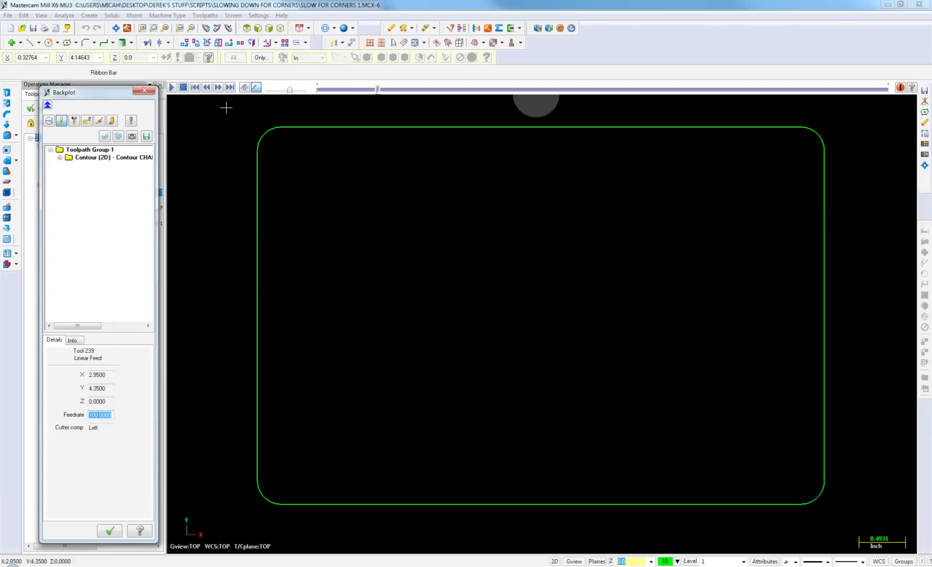
{"action": "left_click", "coordinate": [218, 88]}
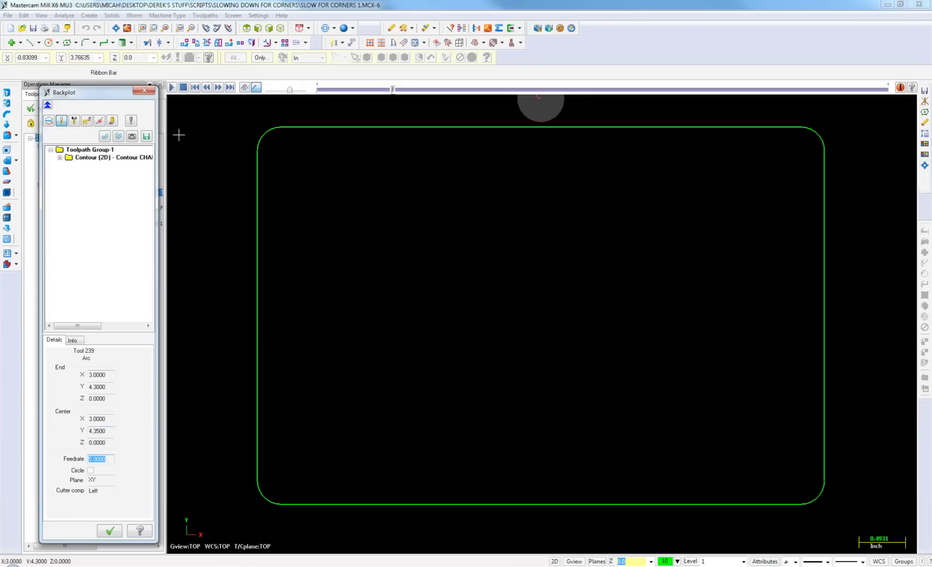
{"action": "left_click", "coordinate": [219, 87]}
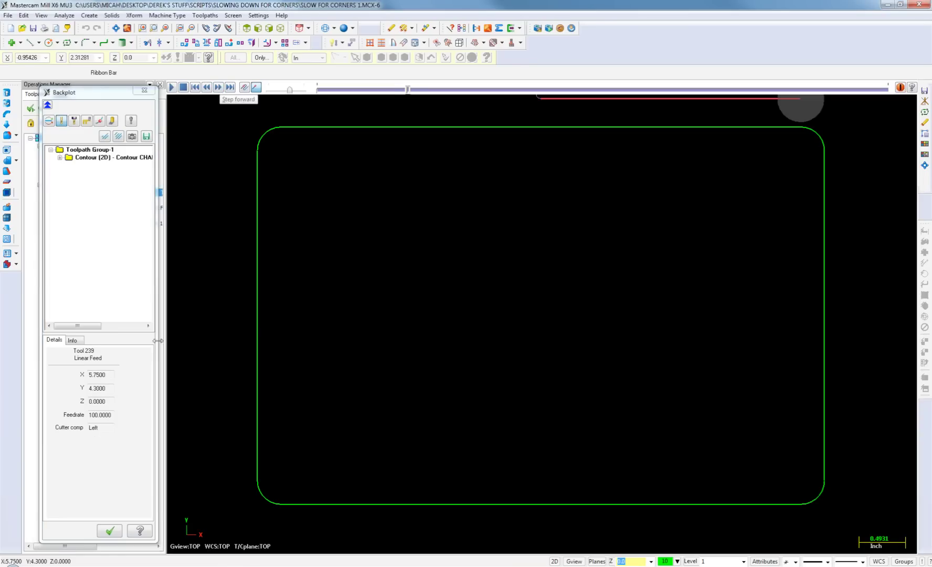
{"action": "double_click", "coordinate": [111, 415]}
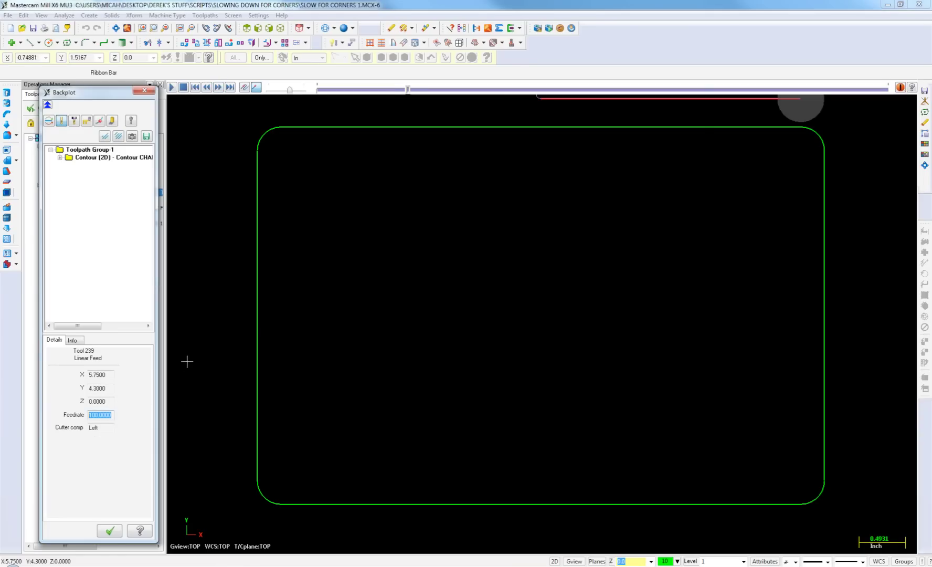
- Step the backplot around the upper-right corner and down the right edge, examining the feedrate of each move
{"action": "left_click", "coordinate": [218, 87]}
{"action": "left_click", "coordinate": [218, 88]}
{"action": "left_click_drag", "start_coordinate": [112, 459], "coordinate": [81, 460]}
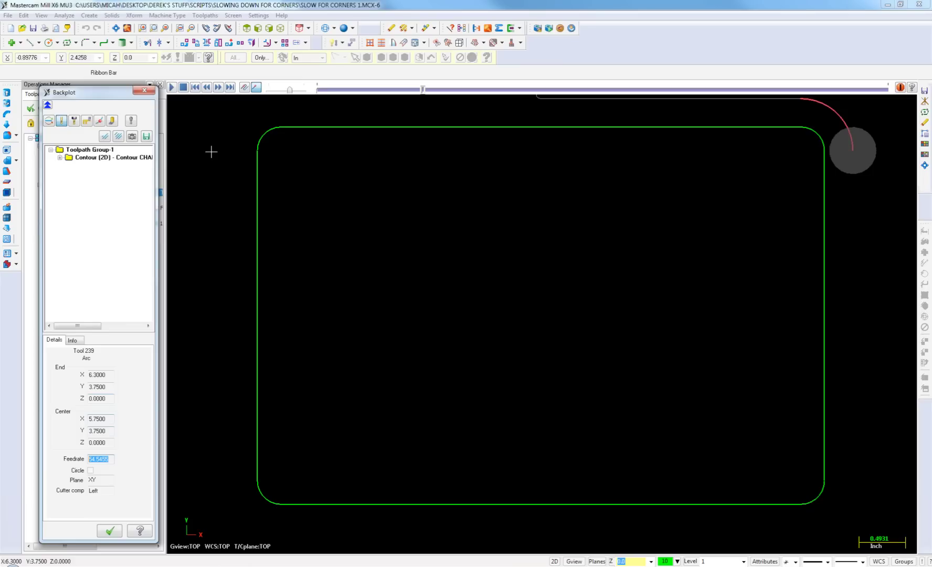
{"action": "left_click", "coordinate": [218, 88]}
{"action": "left_click_drag", "start_coordinate": [112, 415], "coordinate": [76, 415]}
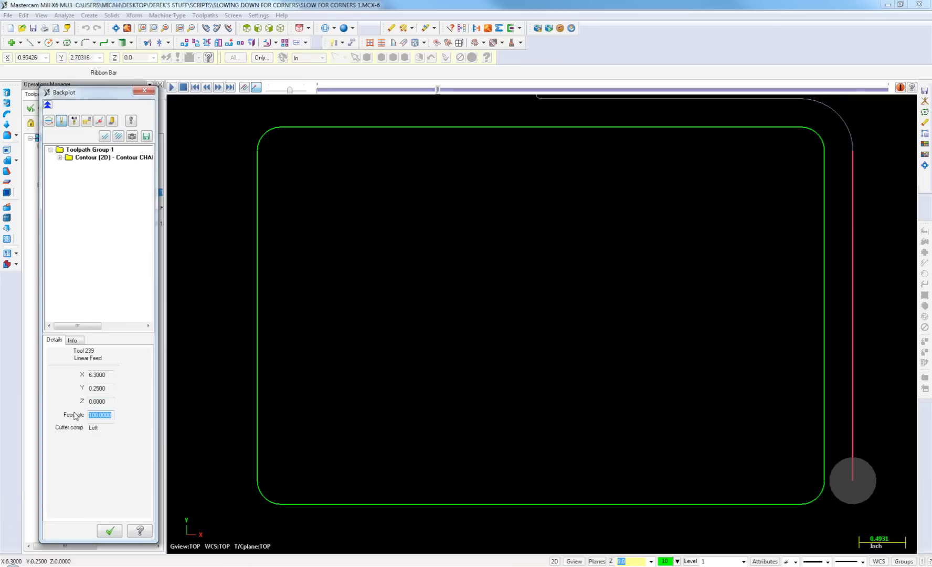
- Step the backplot around the remaining corners and edges of the first pass back to the start of the top edge
{"action": "left_click", "coordinate": [219, 88]}
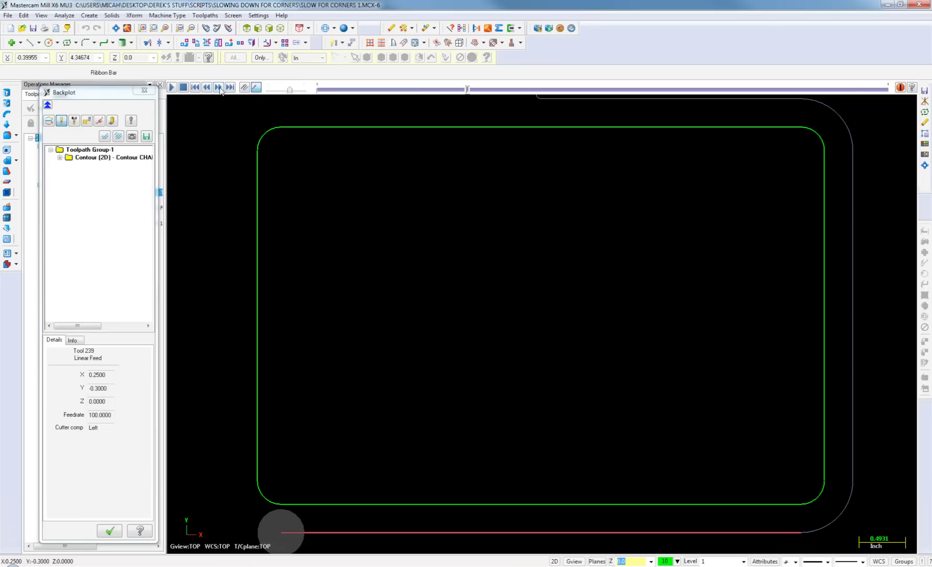
{"action": "left_click", "coordinate": [219, 88]}
{"action": "left_click", "coordinate": [218, 88]}
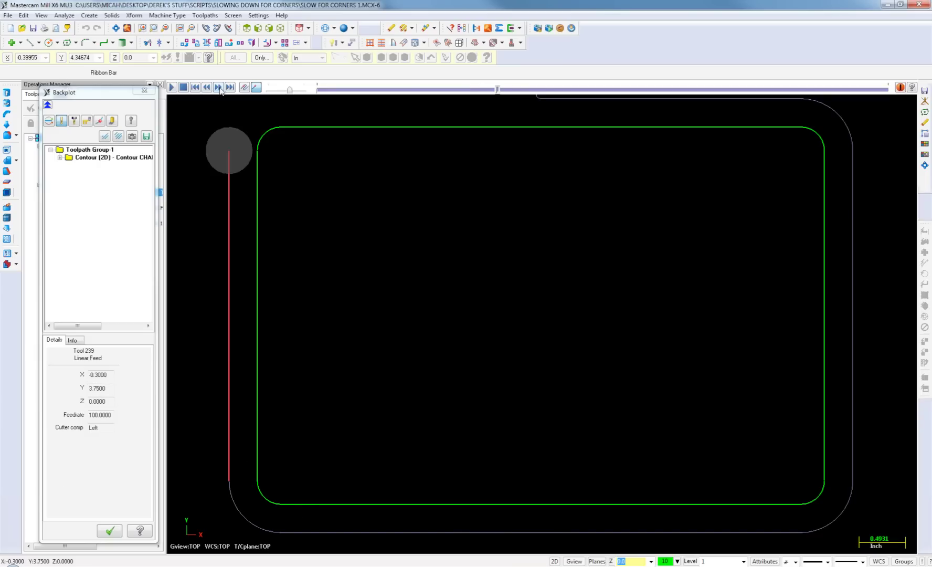
{"action": "left_click", "coordinate": [219, 87]}
{"action": "left_click", "coordinate": [218, 88]}
{"action": "left_click", "coordinate": [219, 87]}
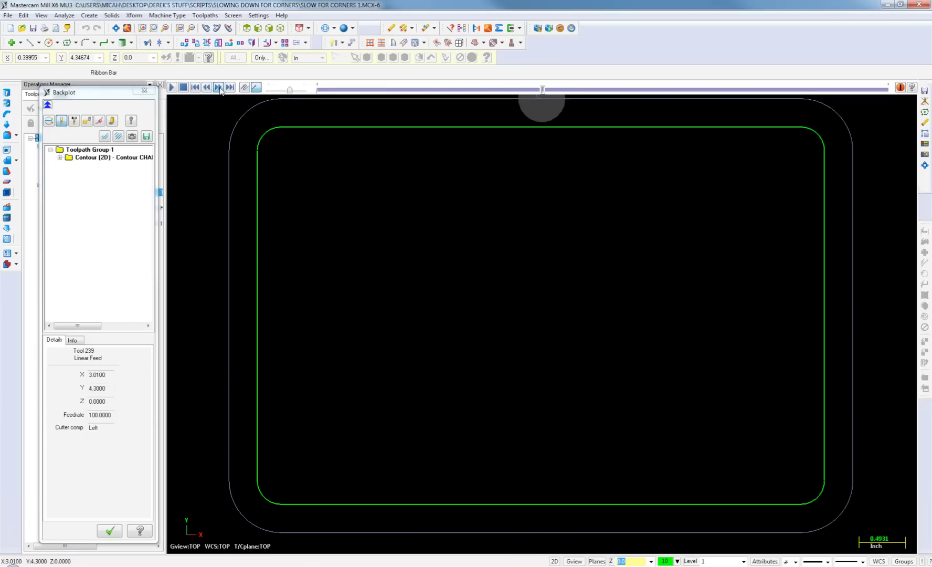
- Step the backplot into the second pass, examine the feedrate of the upper-right corner arc, and close the backplot
{"action": "left_click", "coordinate": [221, 90]}
{"action": "left_click", "coordinate": [220, 89]}
{"action": "left_click", "coordinate": [221, 89]}
{"action": "left_click", "coordinate": [220, 90]}
{"action": "left_click", "coordinate": [220, 89]}
{"action": "left_click", "coordinate": [220, 90]}
{"action": "left_click", "coordinate": [221, 89]}
{"action": "left_click", "coordinate": [220, 89]}
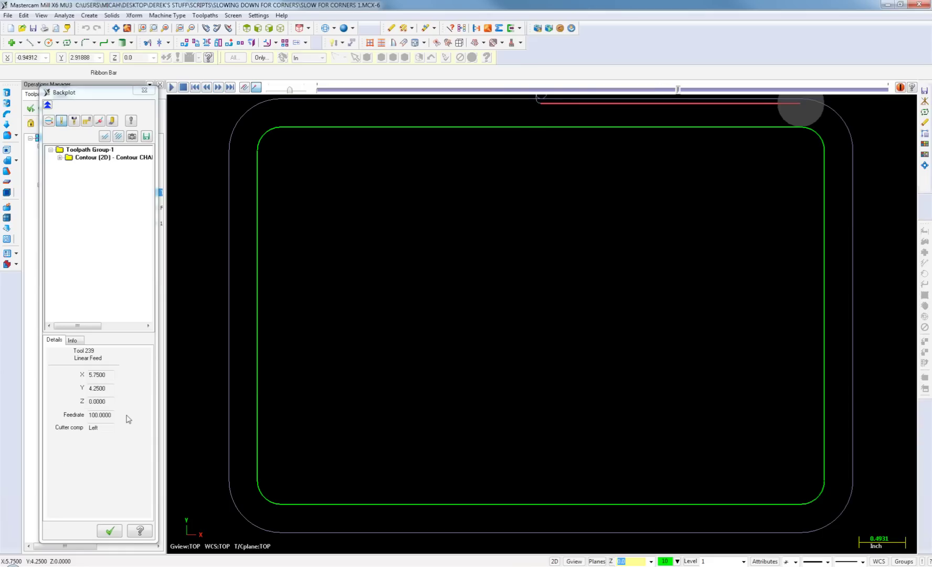
{"action": "left_click", "coordinate": [219, 90]}
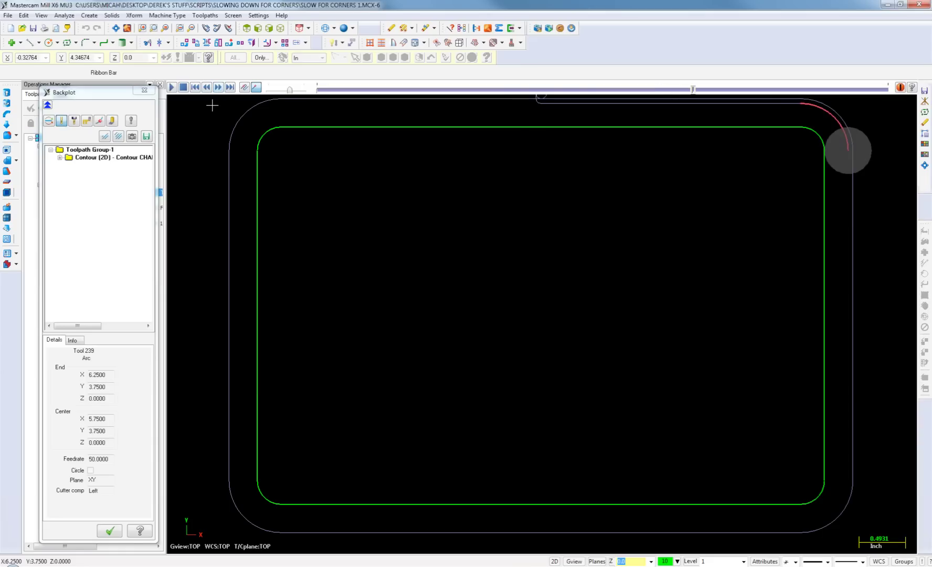
{"action": "double_click", "coordinate": [98, 459]}
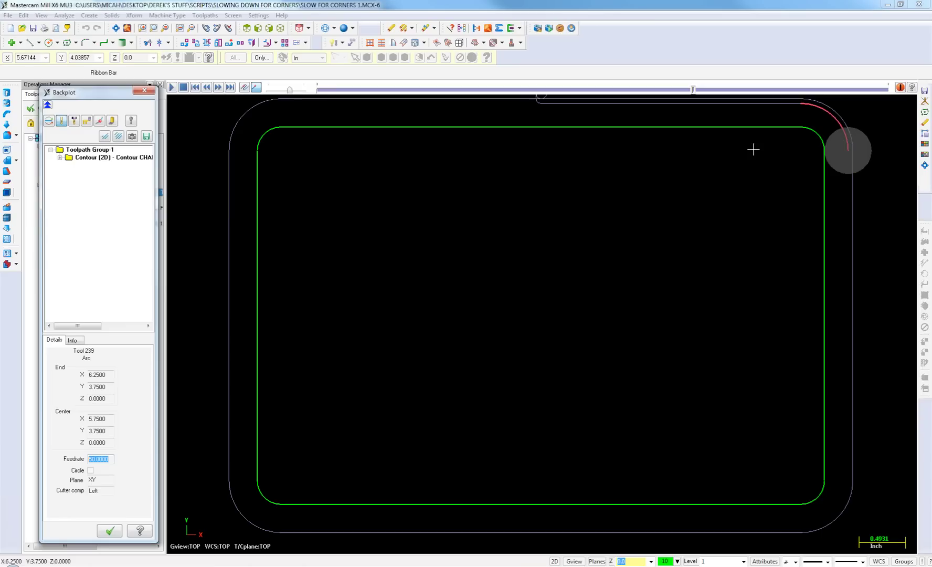
{"action": "left_click", "coordinate": [107, 532]}
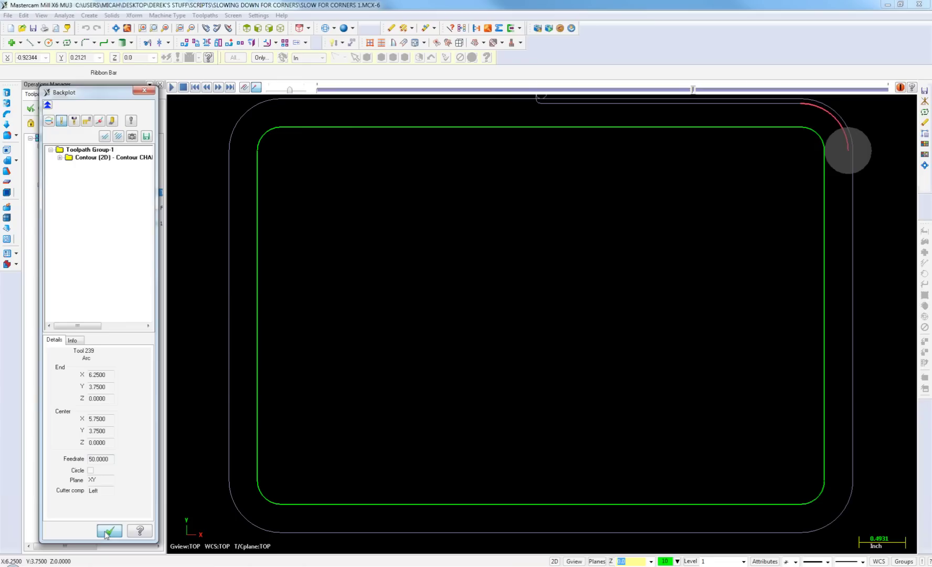
{"action": "left_click", "coordinate": [108, 532]}
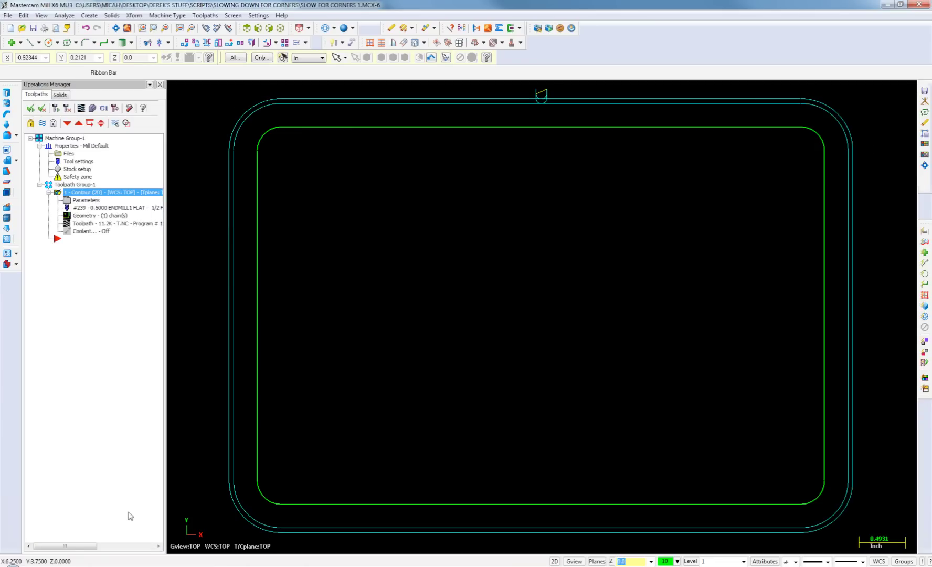
- Create a pocket toolpath on the inner rounded-rectangle chain, using Parallel Spiral, Clean Corners roughing without depth cuts
{"action": "left_click", "coordinate": [299, 127]}
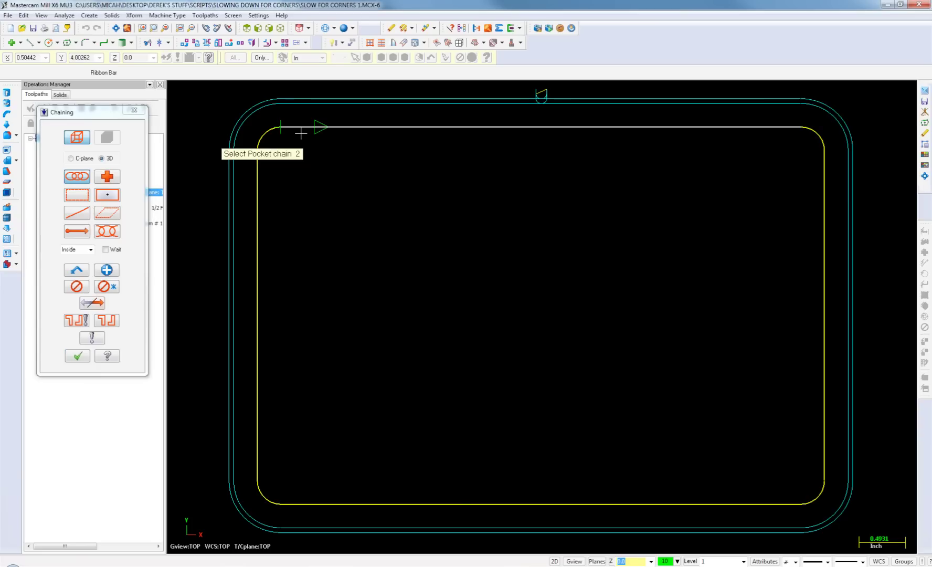
{"action": "left_click", "coordinate": [78, 356]}
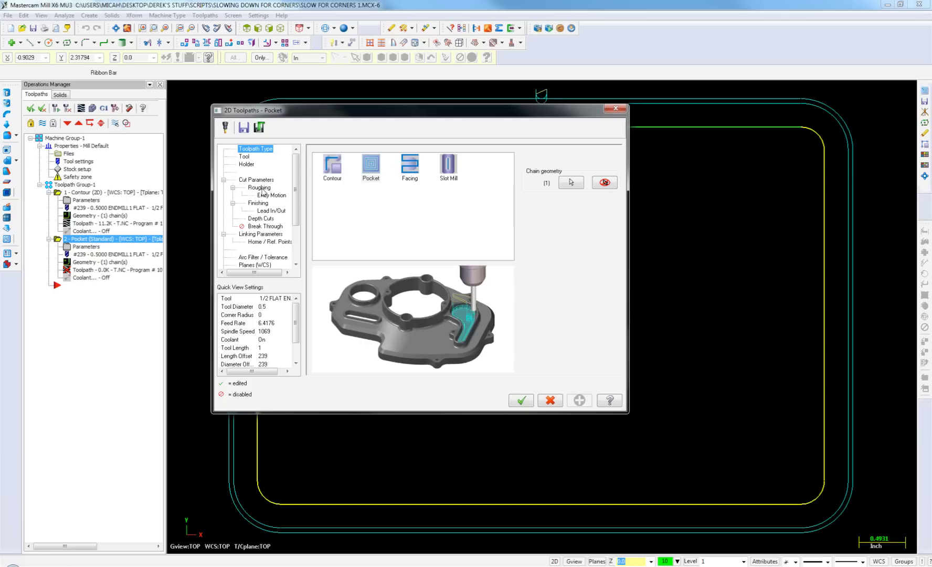
{"action": "left_click", "coordinate": [261, 188]}
{"action": "left_click", "coordinate": [455, 183]}
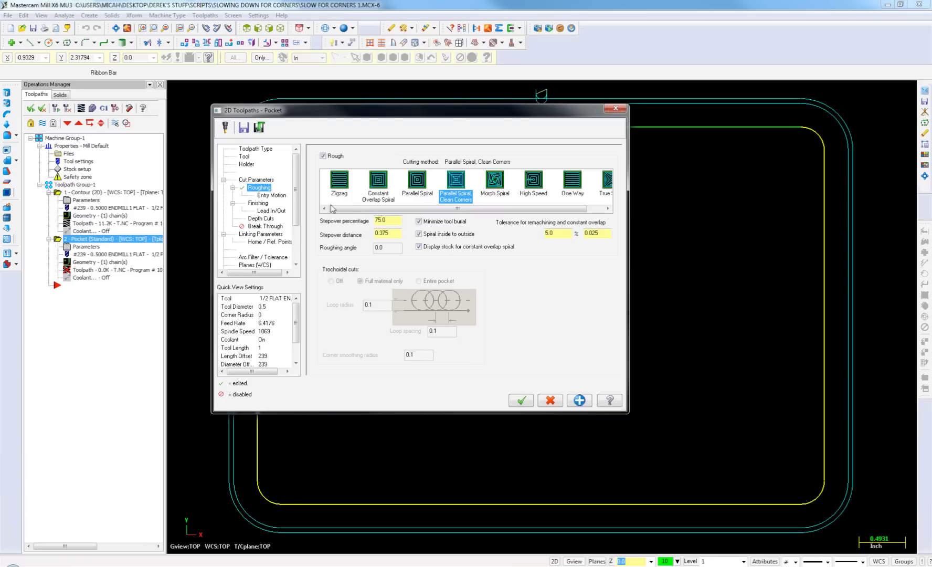
{"action": "left_click", "coordinate": [261, 219]}
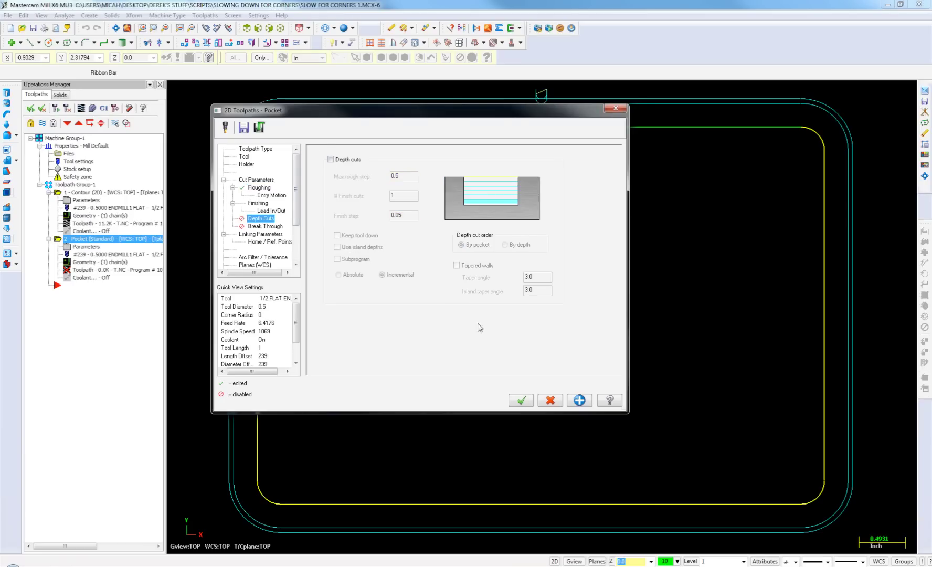
{"action": "left_click", "coordinate": [521, 401]}
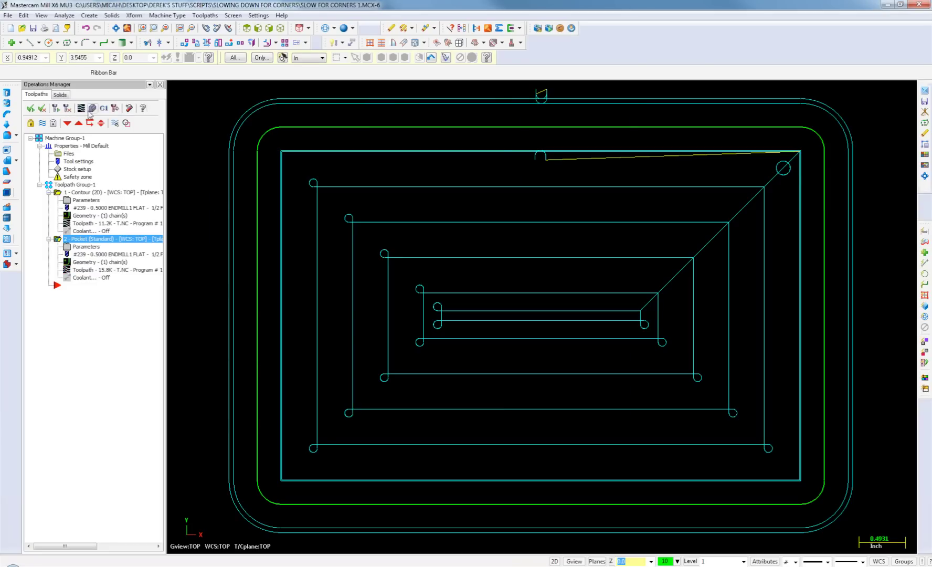
- Backplot the first moves of the pocket toolpath, examine the plunge feedrate, and close the backplot
{"action": "left_click", "coordinate": [82, 108]}
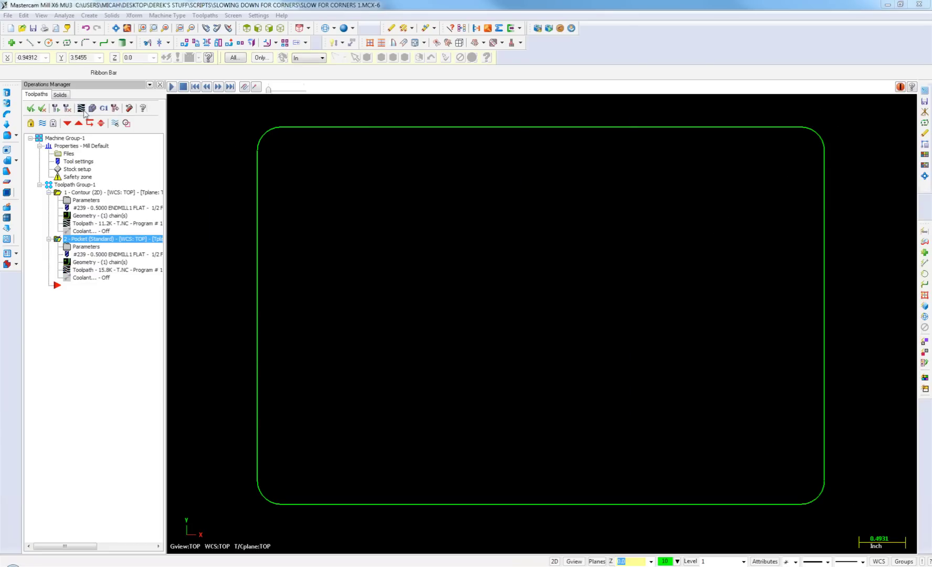
{"action": "left_click", "coordinate": [217, 88]}
{"action": "left_click", "coordinate": [217, 87]}
{"action": "left_click", "coordinate": [217, 88]}
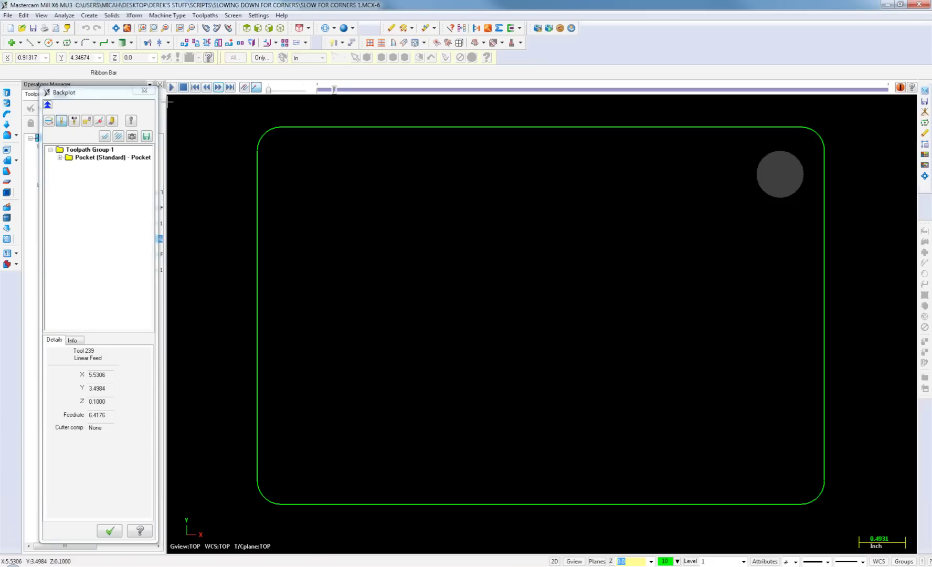
{"action": "key", "text": "Escape"}
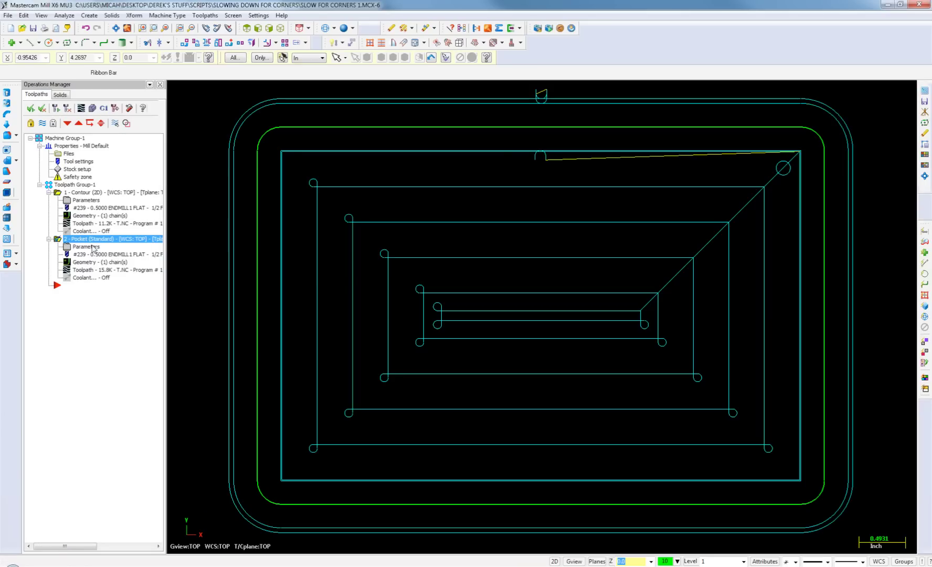
- Set the pocket's feed rate to 100, plunge rate to 50 and spindle speed to 8000, and regenerate the toolpath
{"action": "left_click", "coordinate": [93, 248]}
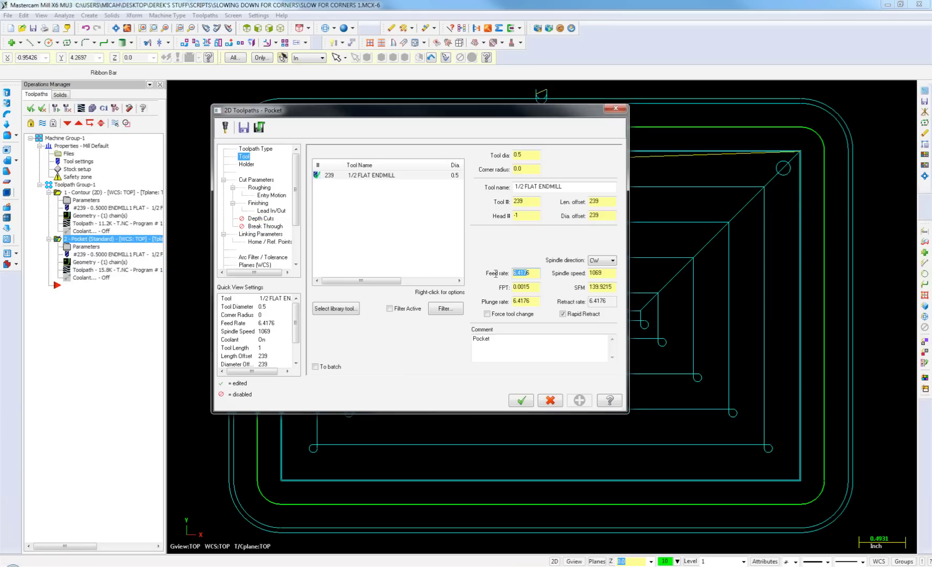
{"action": "key", "text": "BackSpace"}
{"action": "type", "text": "100"}
{"action": "left_click_drag", "start_coordinate": [530, 300], "coordinate": [490, 312]}
{"action": "type", "text": "50"}
{"action": "double_click", "coordinate": [602, 276]}
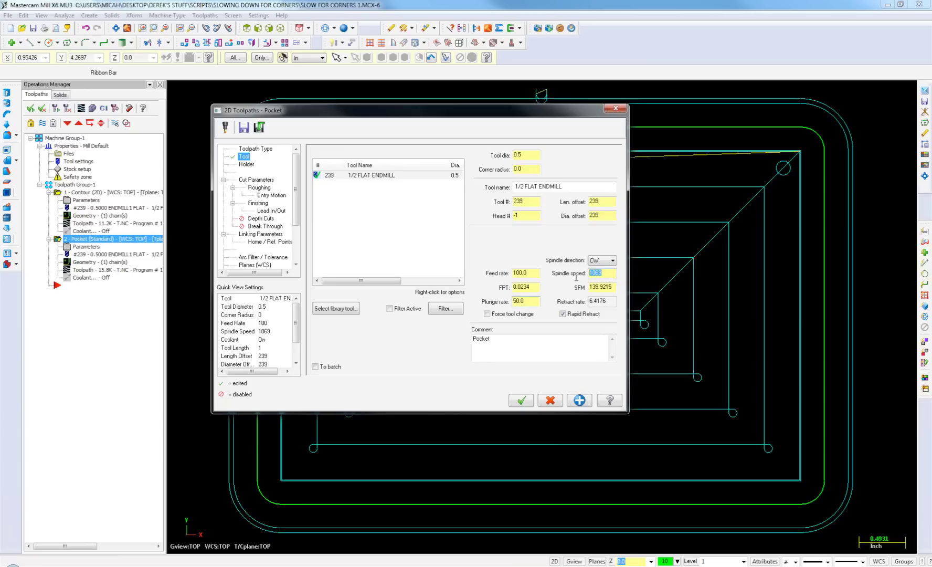
{"action": "type", "text": "8000"}
{"action": "left_click", "coordinate": [518, 400]}
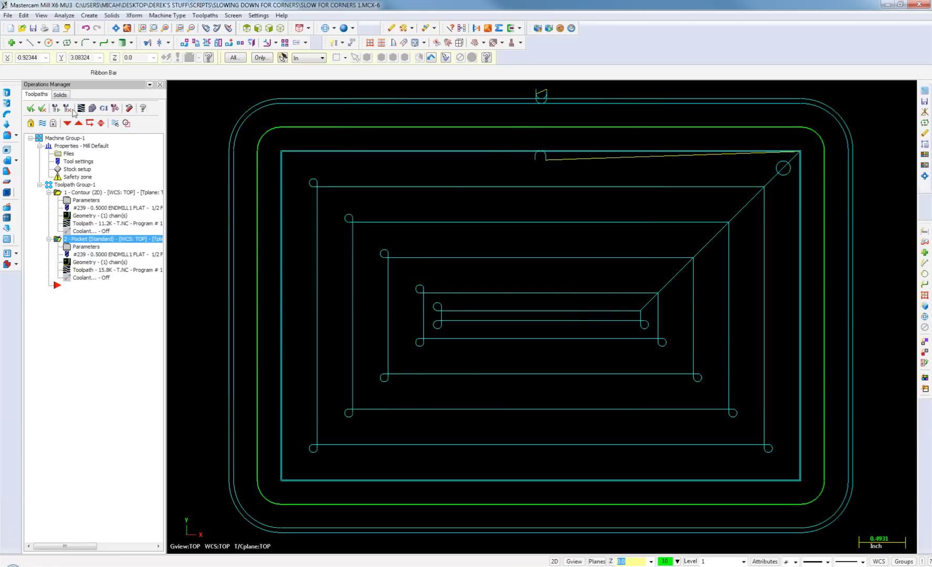
{"action": "left_click", "coordinate": [73, 110]}
{"action": "left_click", "coordinate": [549, 309]}
{"action": "left_click", "coordinate": [81, 108]}
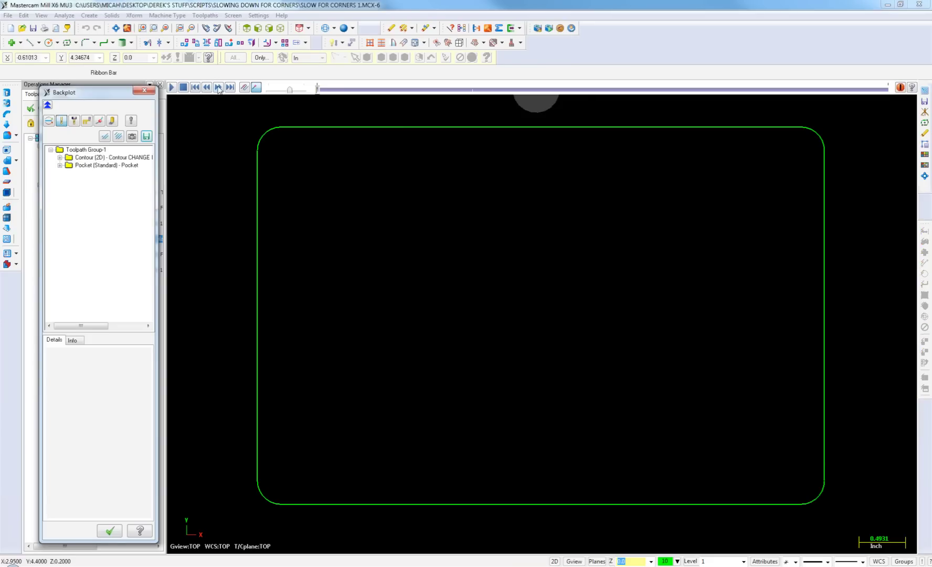
{"action": "left_click", "coordinate": [219, 88]}
{"action": "left_click", "coordinate": [219, 88]}
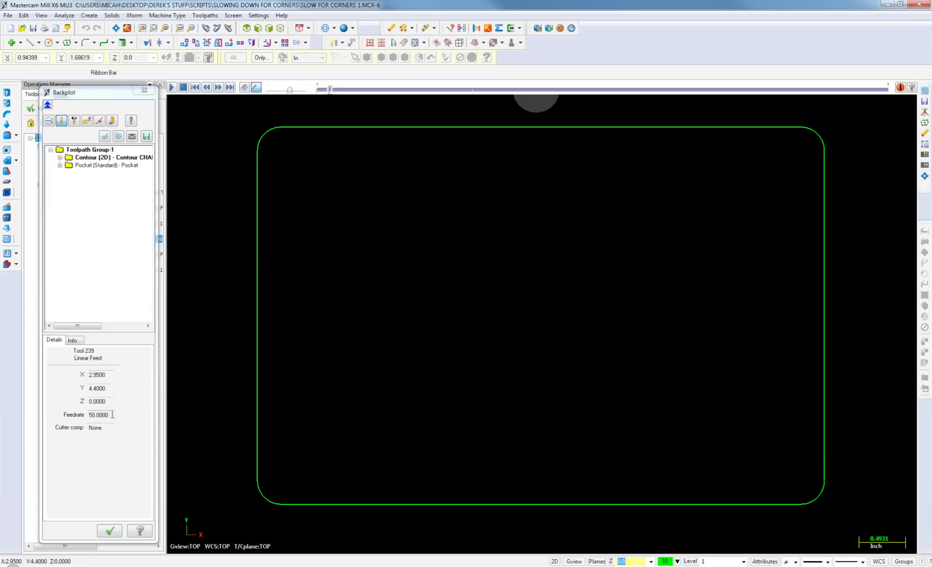
{"action": "key", "text": "Escape"}
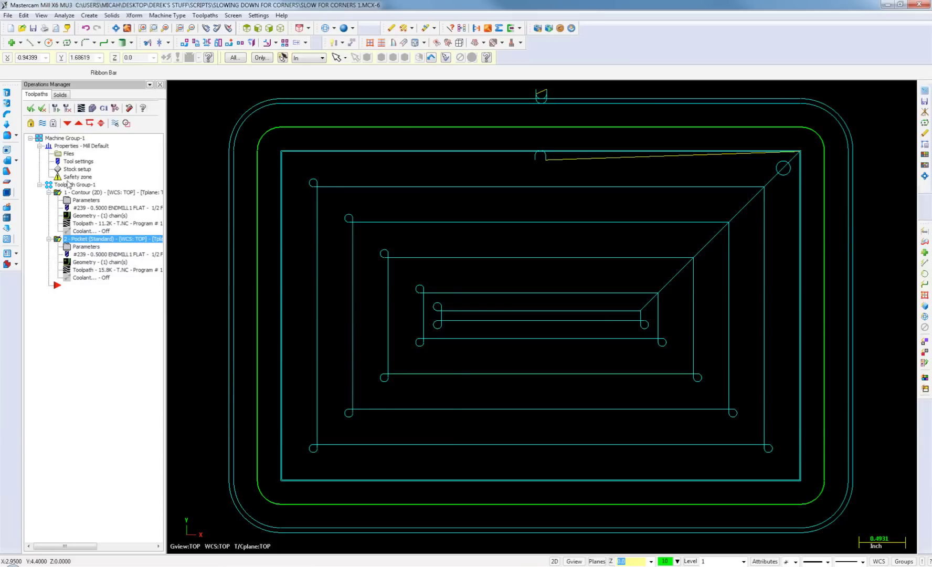
{"action": "left_click", "coordinate": [67, 180]}
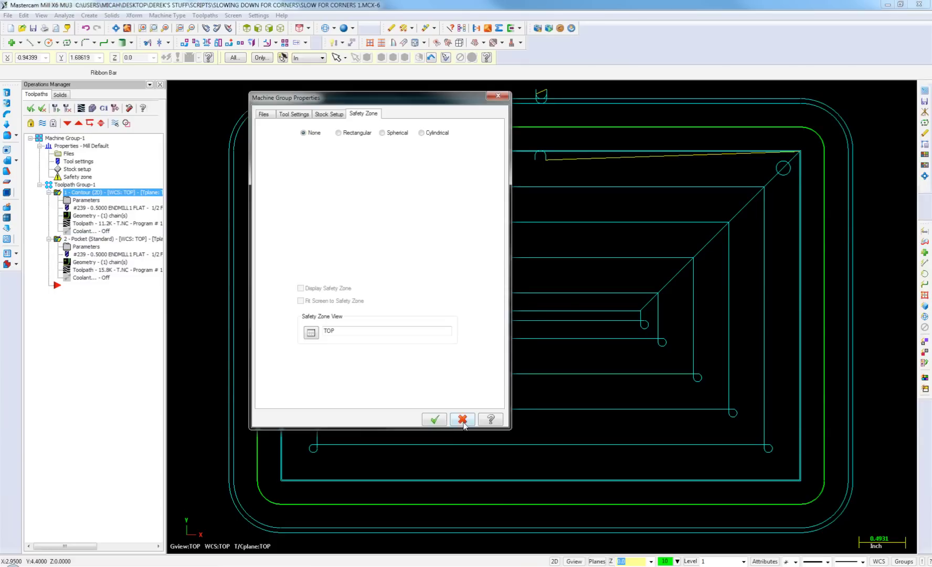
{"action": "left_click", "coordinate": [463, 422]}
- Backplot only the pocket operation and examine the feedrates of the plunge and the helical entry arcs
{"action": "left_click", "coordinate": [105, 238]}
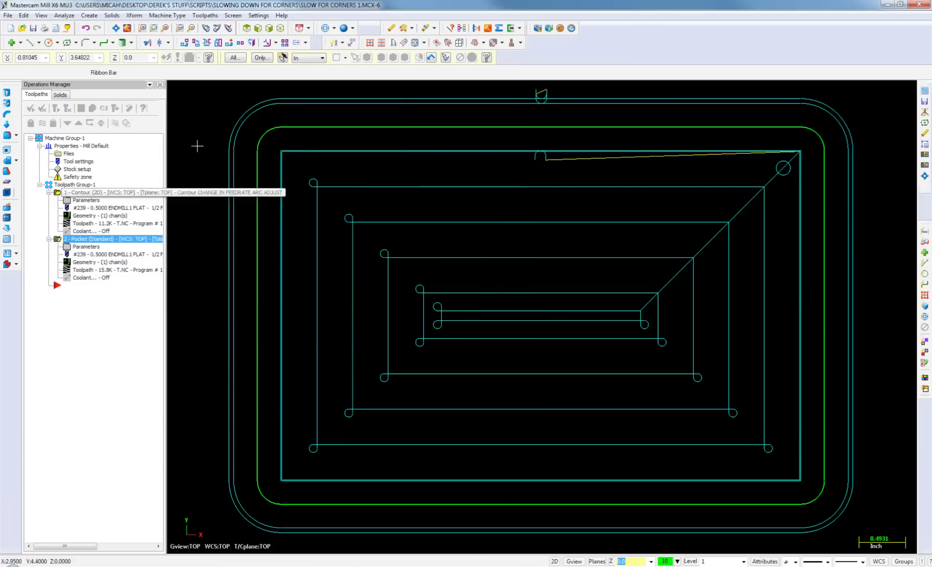
{"action": "left_click", "coordinate": [82, 108]}
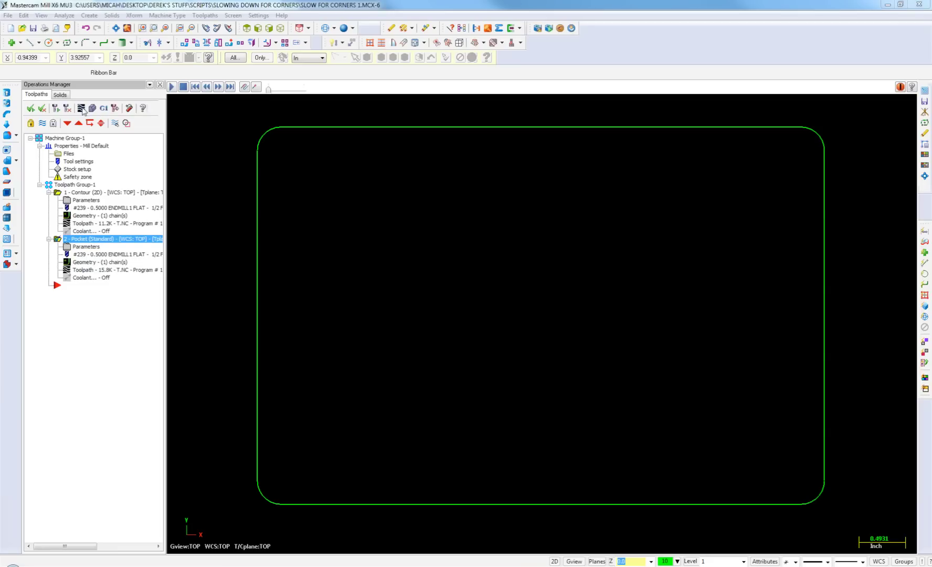
{"action": "left_click", "coordinate": [221, 90]}
{"action": "left_click", "coordinate": [221, 90]}
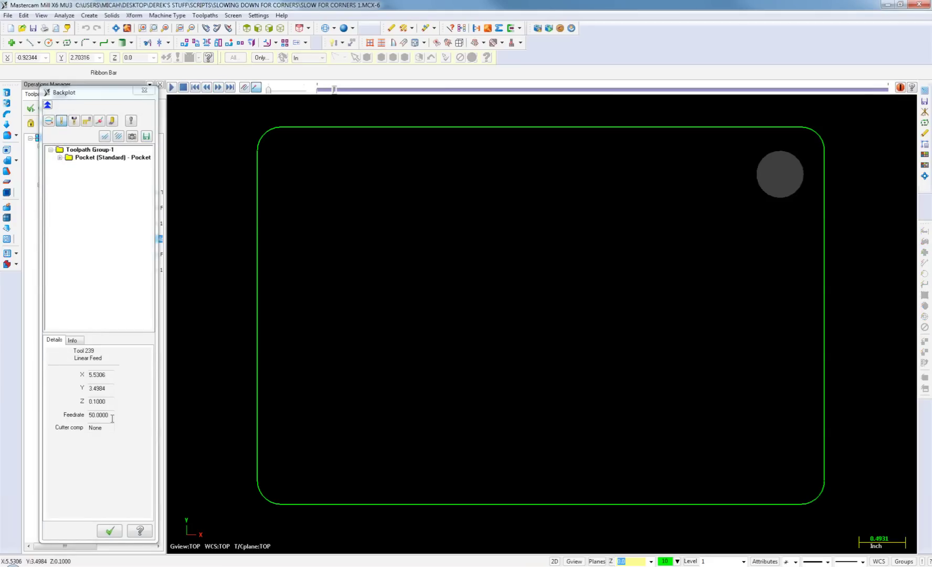
{"action": "left_click_drag", "start_coordinate": [110, 415], "coordinate": [88, 416]}
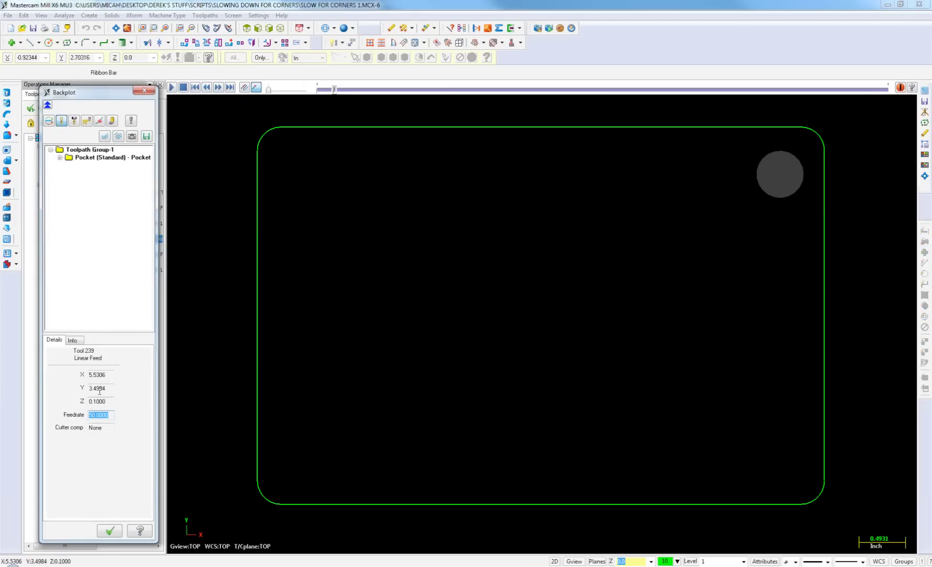
{"action": "left_click", "coordinate": [219, 88]}
{"action": "left_click", "coordinate": [218, 88]}
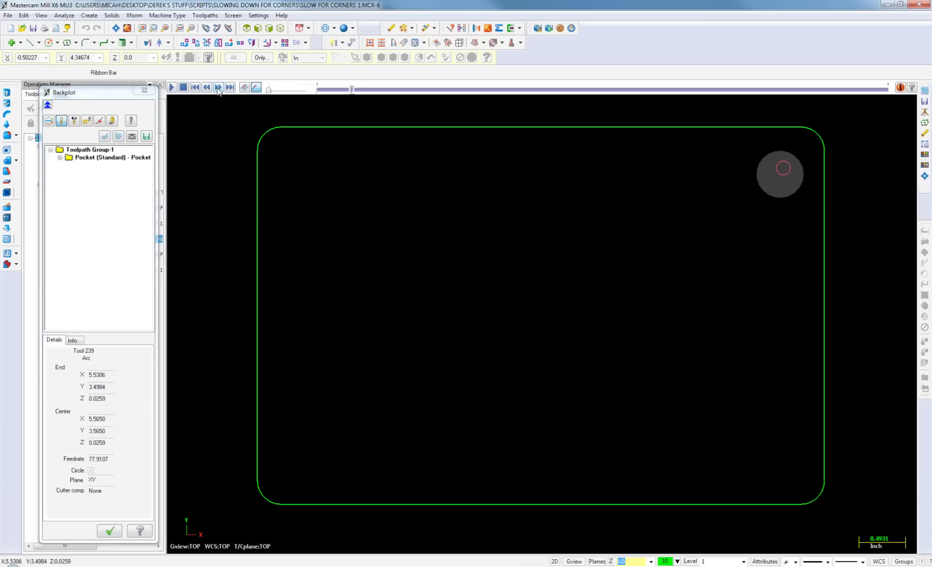
- Step the pocket backplot along the diagonal and first straight pass to the corner loop, examine its arc feedrate, and close the backplot
{"action": "left_click", "coordinate": [218, 88]}
{"action": "left_click", "coordinate": [218, 88]}
{"action": "left_click", "coordinate": [218, 89]}
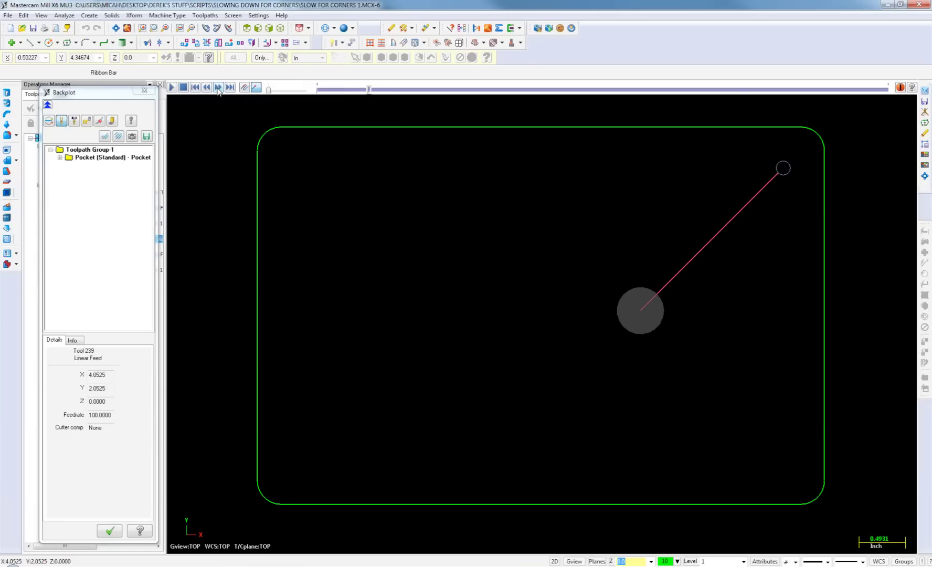
{"action": "left_click", "coordinate": [218, 88]}
{"action": "left_click", "coordinate": [218, 88]}
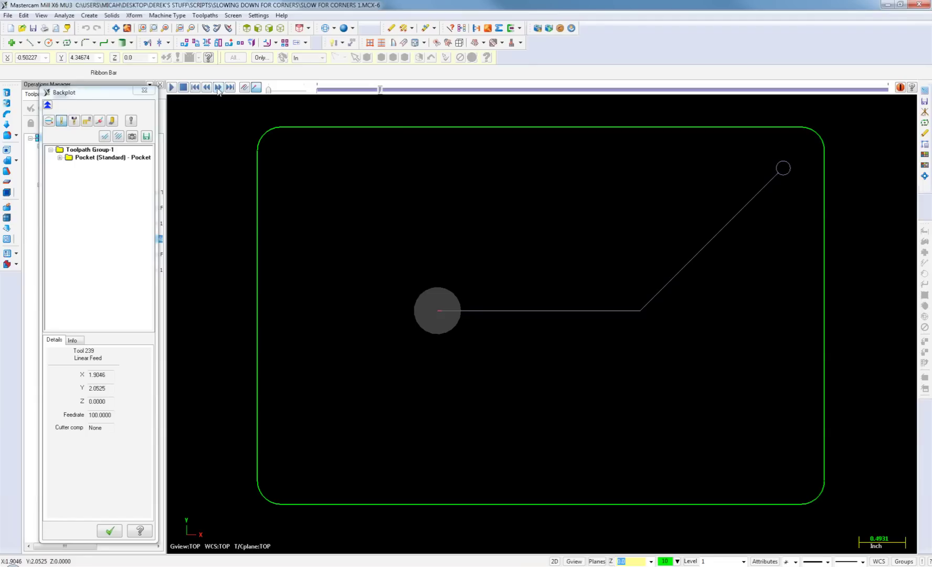
{"action": "left_click", "coordinate": [219, 88]}
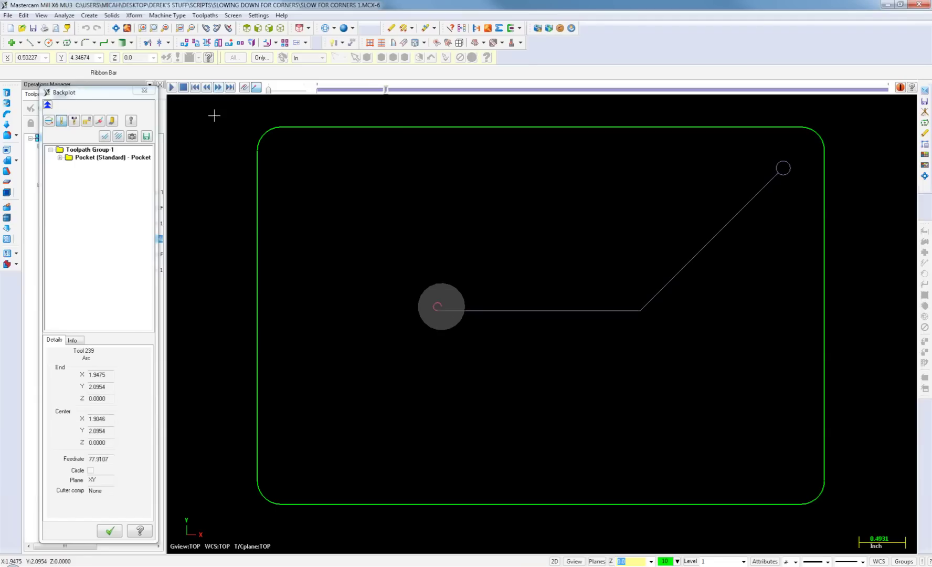
{"action": "double_click", "coordinate": [108, 459]}
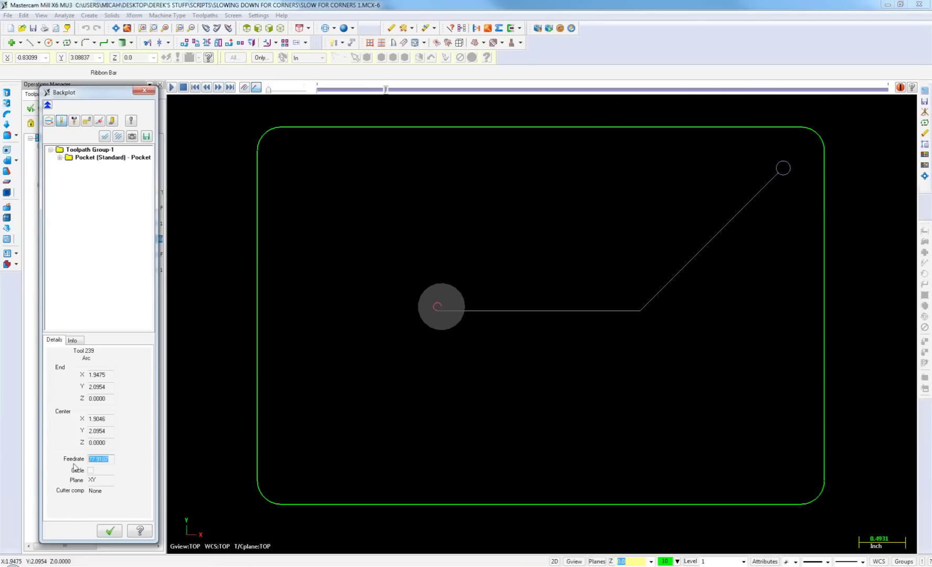
{"action": "left_click", "coordinate": [109, 532]}
- Examine the cornering acceleration in the machine group's machine dynamics parameters, and accept the settings as they are
{"action": "left_click", "coordinate": [58, 153]}
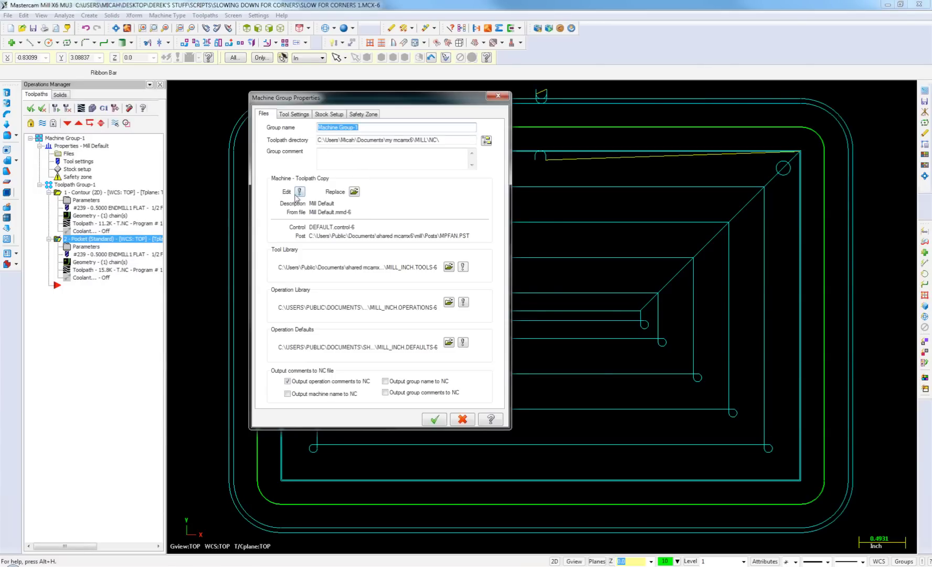
{"action": "left_click", "coordinate": [299, 192]}
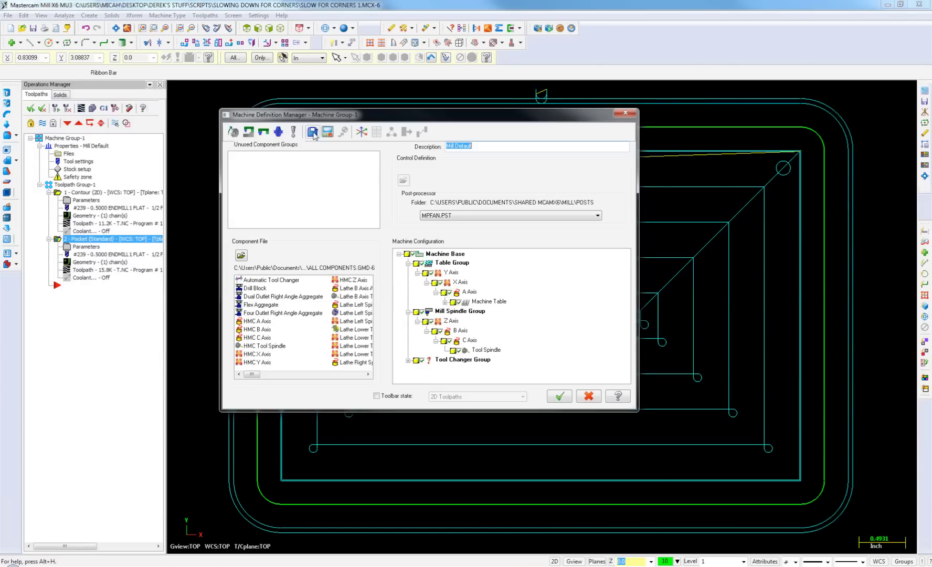
{"action": "left_click", "coordinate": [313, 134]}
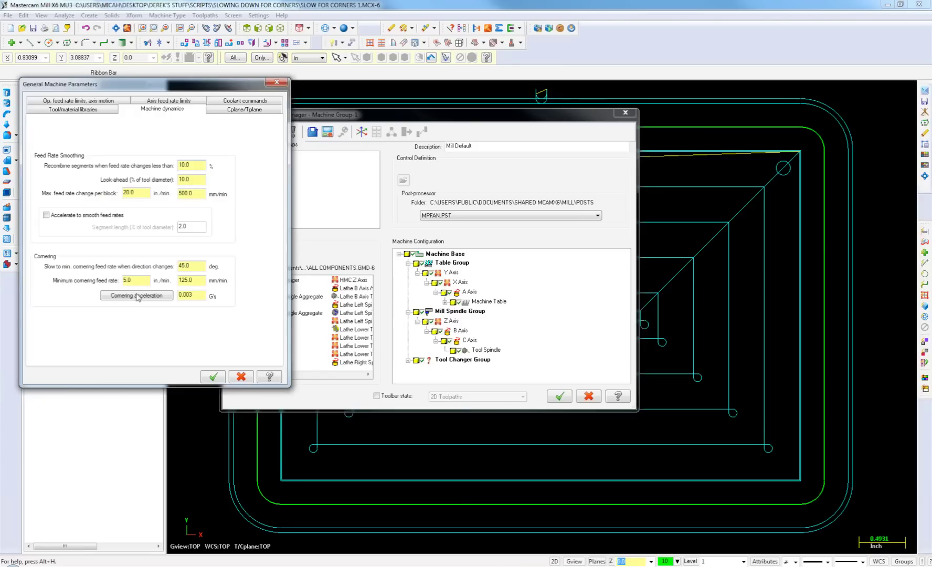
{"action": "left_click", "coordinate": [137, 296]}
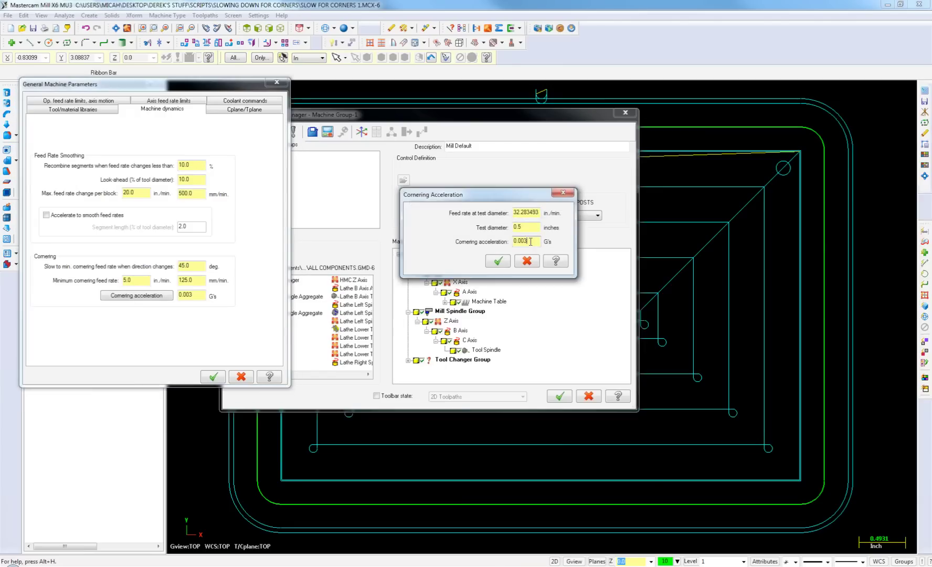
{"action": "left_click", "coordinate": [499, 261]}
{"action": "left_click", "coordinate": [212, 376]}
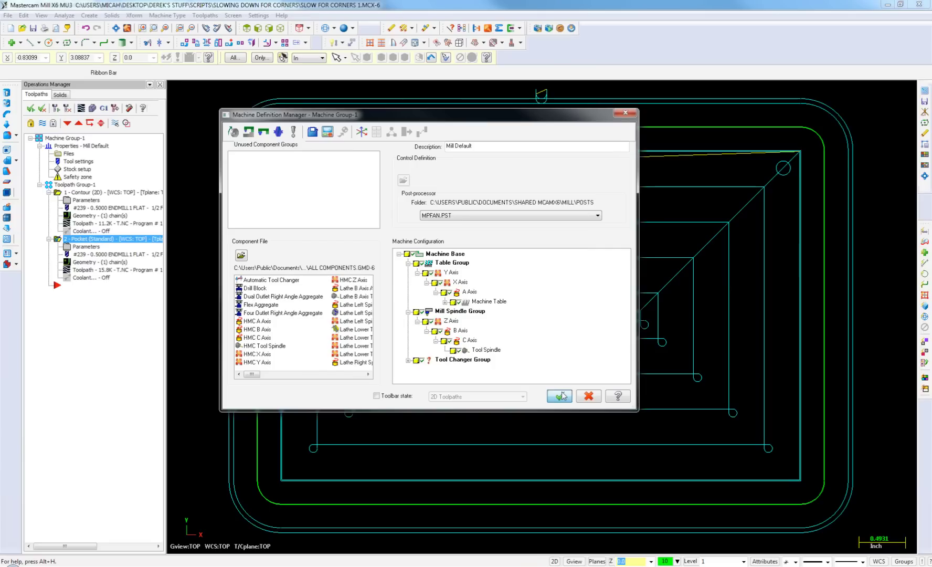
{"action": "left_click", "coordinate": [559, 395]}
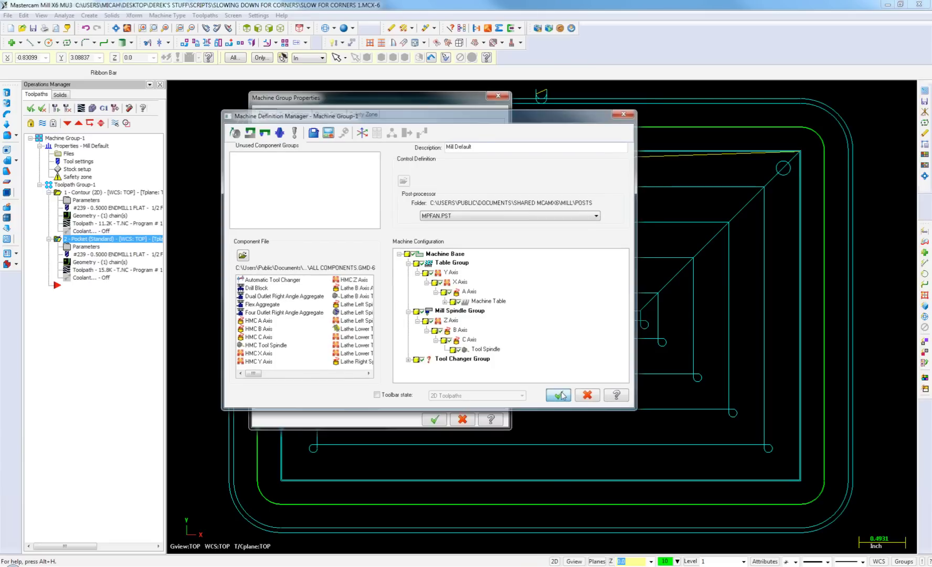
{"action": "left_click", "coordinate": [446, 418]}
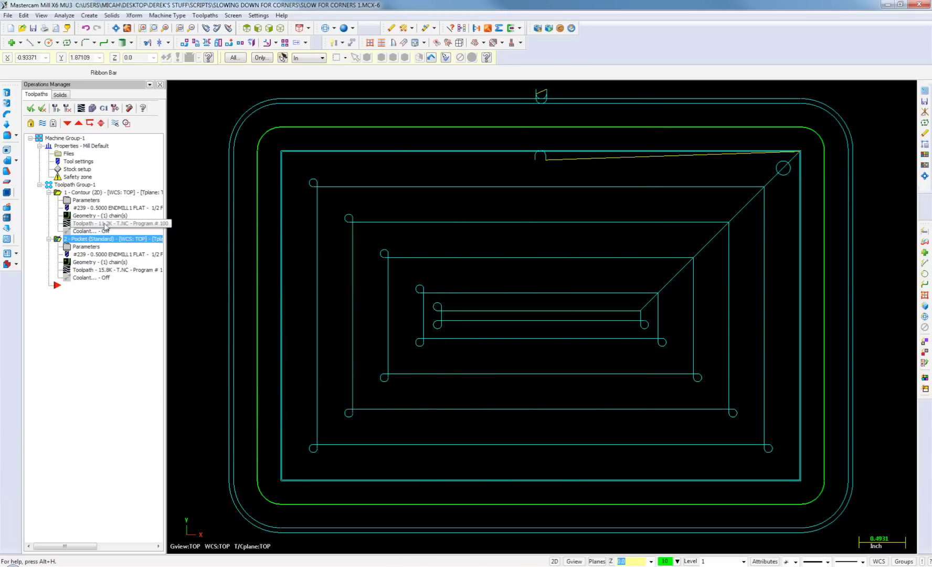
- Backplot the pocket again from the helical entry to the first corner loop, examining the feedrate of each arc
{"action": "left_click", "coordinate": [82, 109]}
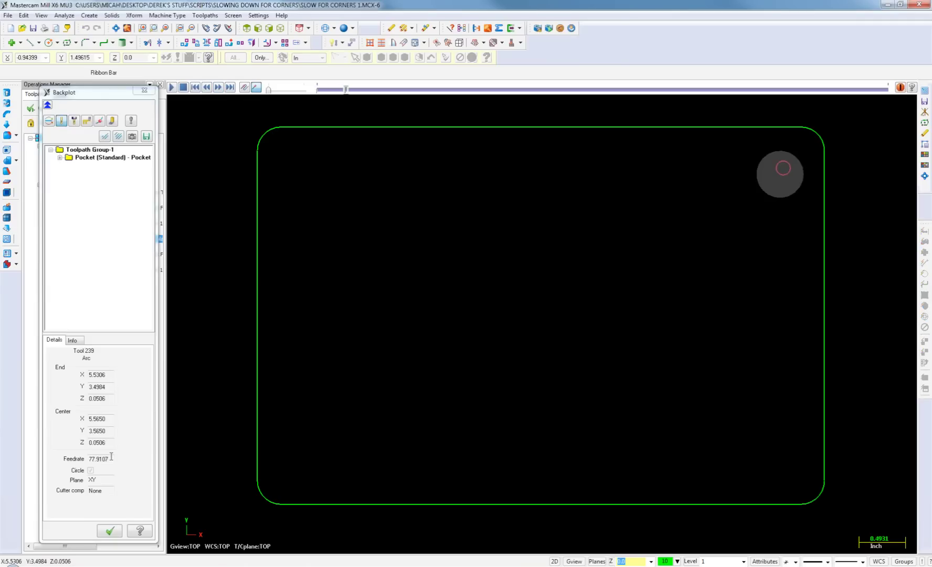
{"action": "double_click", "coordinate": [111, 459]}
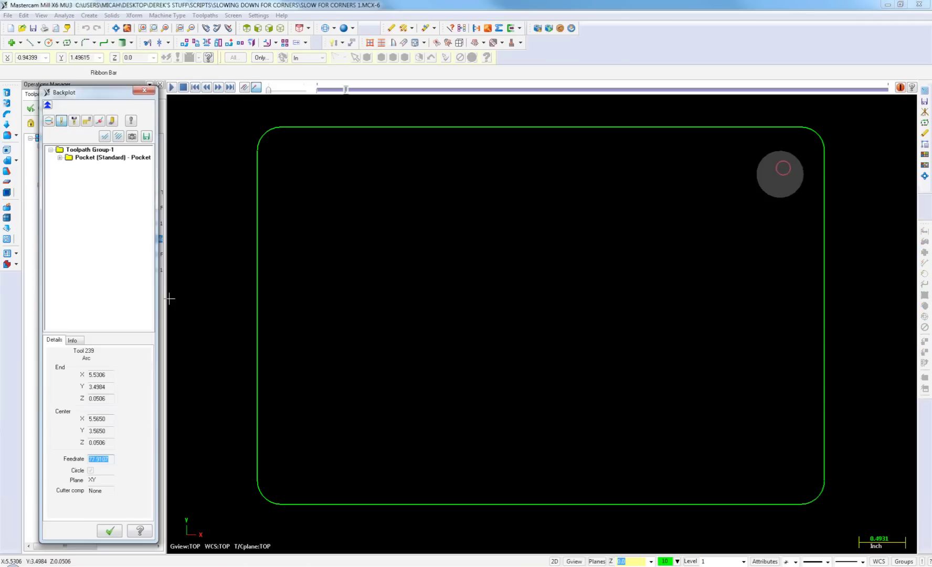
{"action": "left_click", "coordinate": [219, 88]}
{"action": "left_click", "coordinate": [219, 89]}
{"action": "left_click", "coordinate": [219, 89]}
{"action": "left_click", "coordinate": [219, 88]}
{"action": "left_click", "coordinate": [219, 88]}
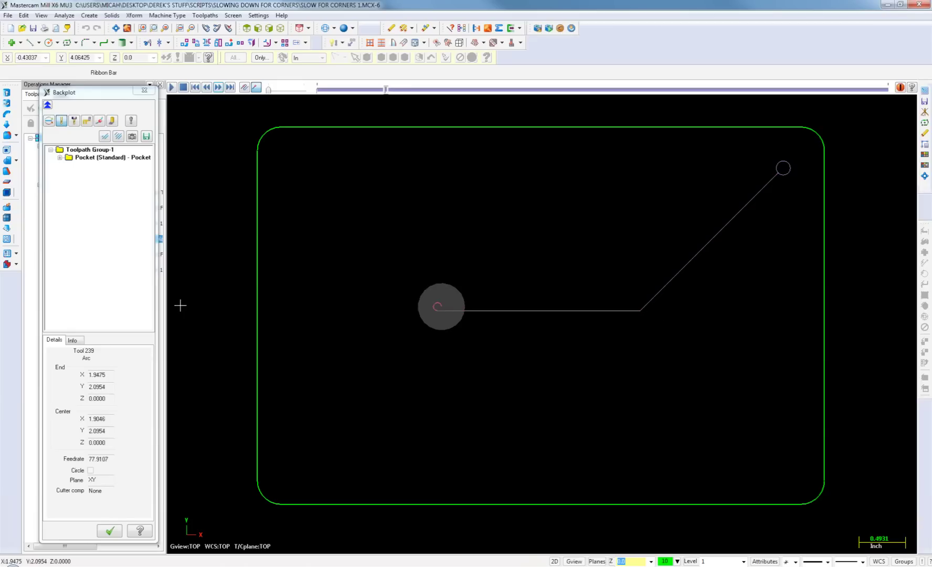
{"action": "double_click", "coordinate": [112, 458]}
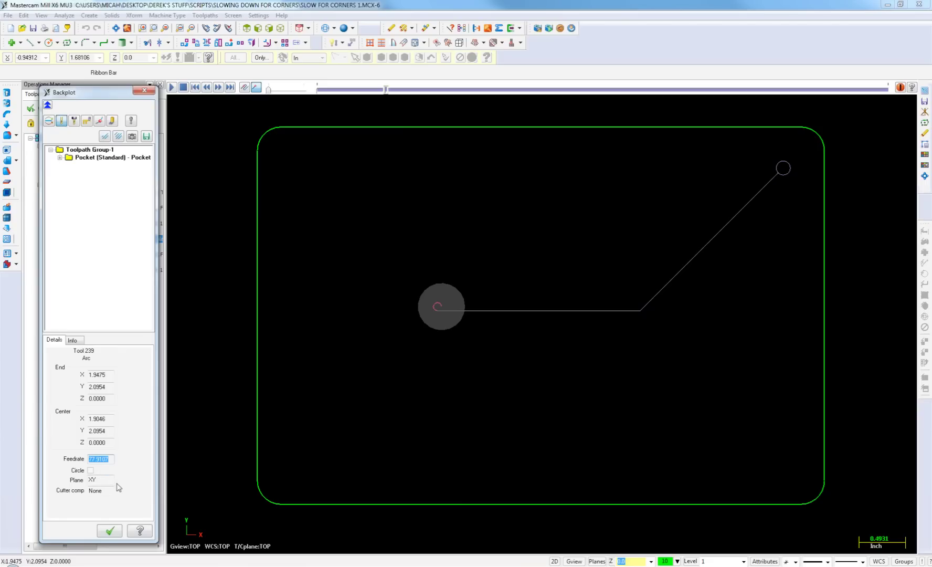
- Close the backplot and turn off Adjust feed on arc move in the machine group's tool settings
{"action": "left_click", "coordinate": [111, 531]}
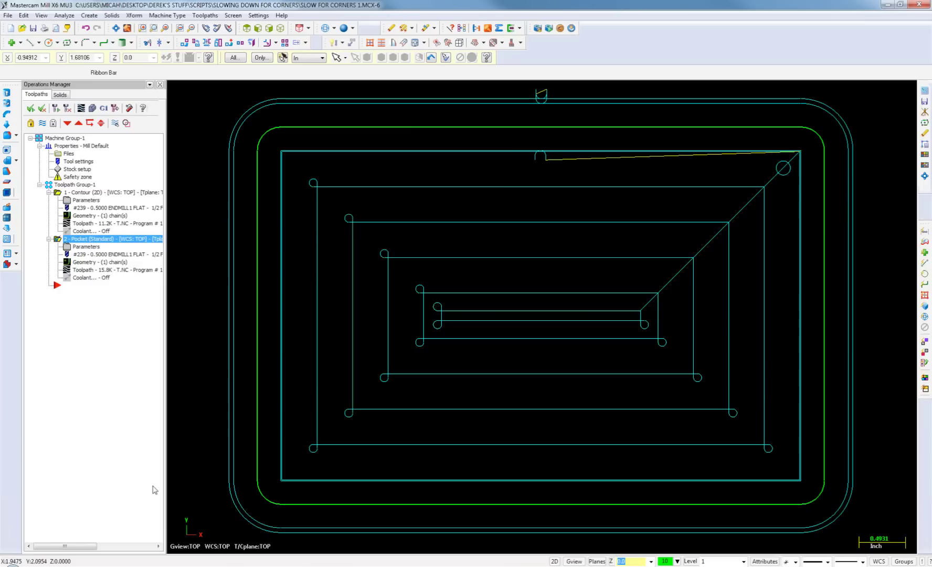
{"action": "left_click", "coordinate": [90, 240]}
{"action": "key", "text": "alt+Tab"}
{"action": "left_click", "coordinate": [77, 195]}
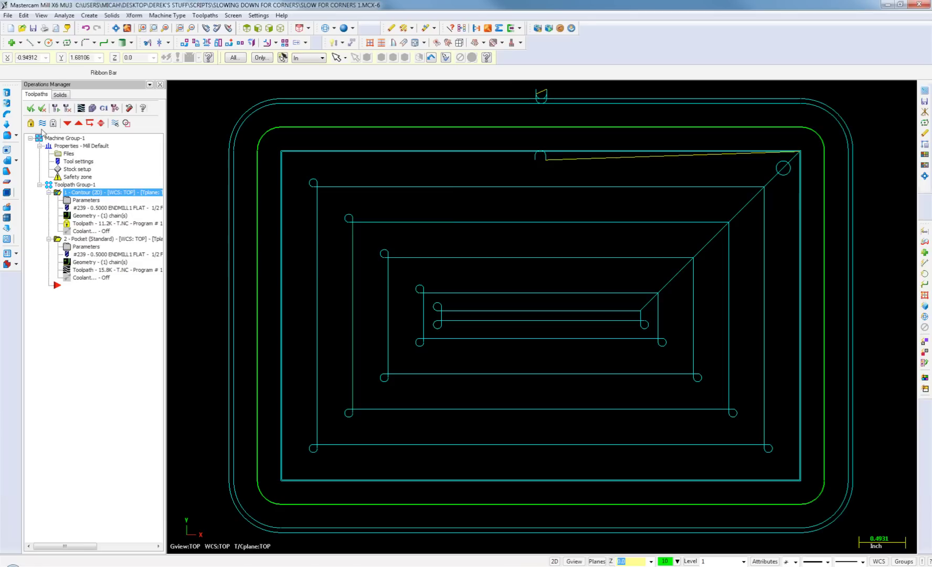
{"action": "left_click", "coordinate": [65, 163]}
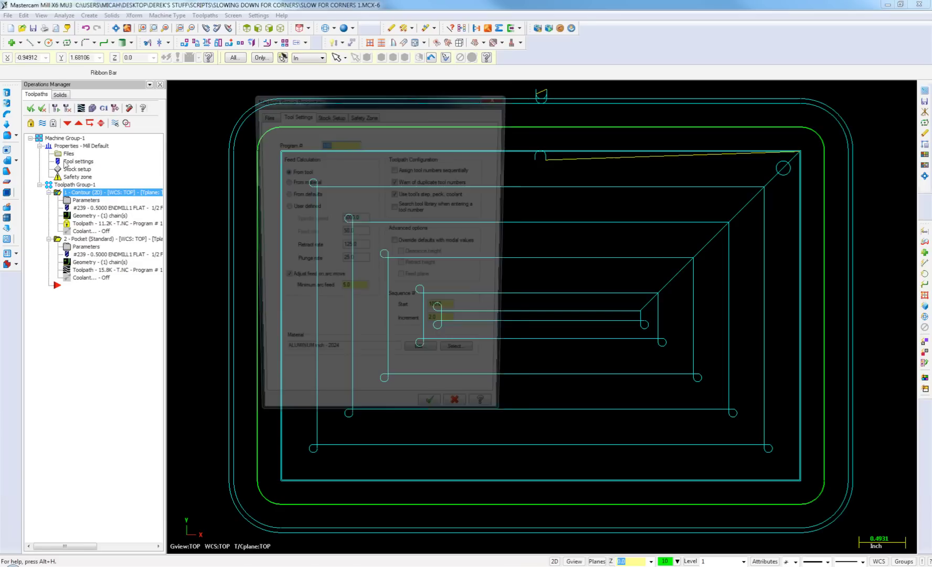
{"action": "left_click", "coordinate": [307, 281]}
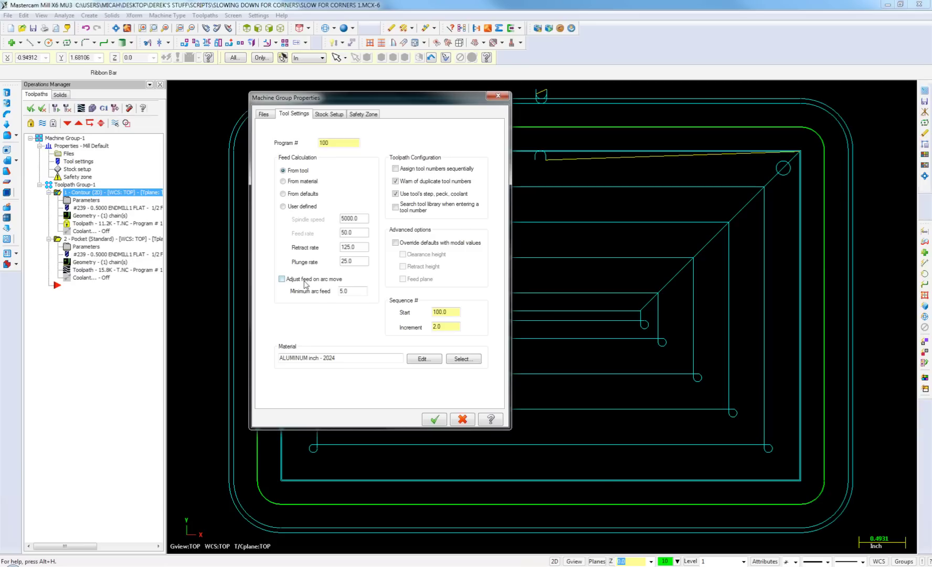
{"action": "left_click", "coordinate": [433, 420]}
- Regenerate the pocket operation with the changed tool settings, and accept its tool parameters as they are
{"action": "left_click", "coordinate": [66, 108]}
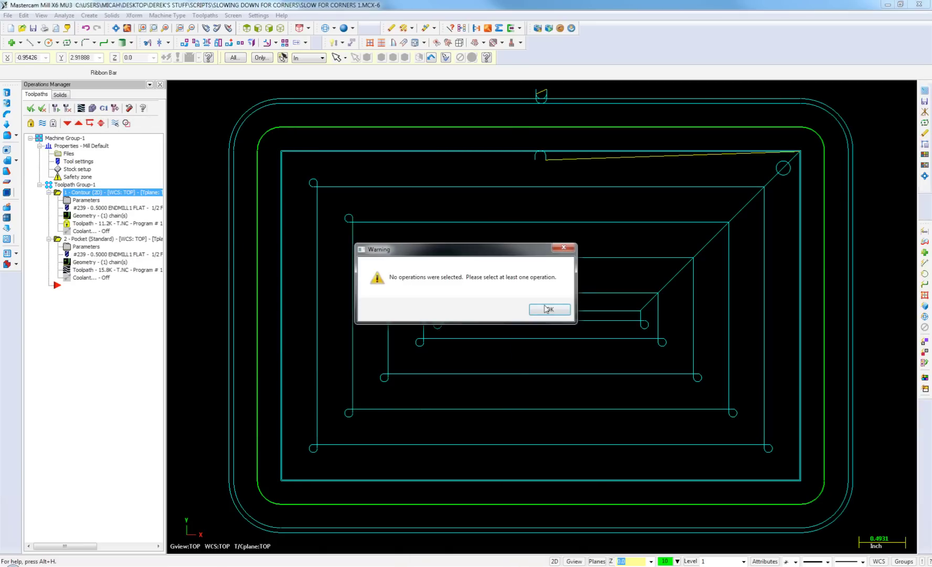
{"action": "left_click", "coordinate": [544, 309]}
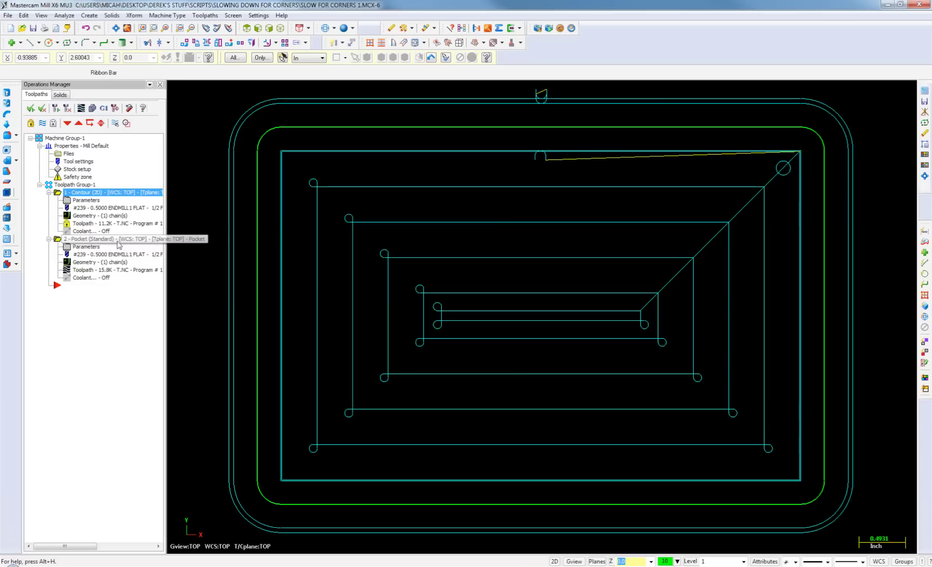
{"action": "left_click", "coordinate": [95, 239]}
{"action": "left_click", "coordinate": [56, 108]}
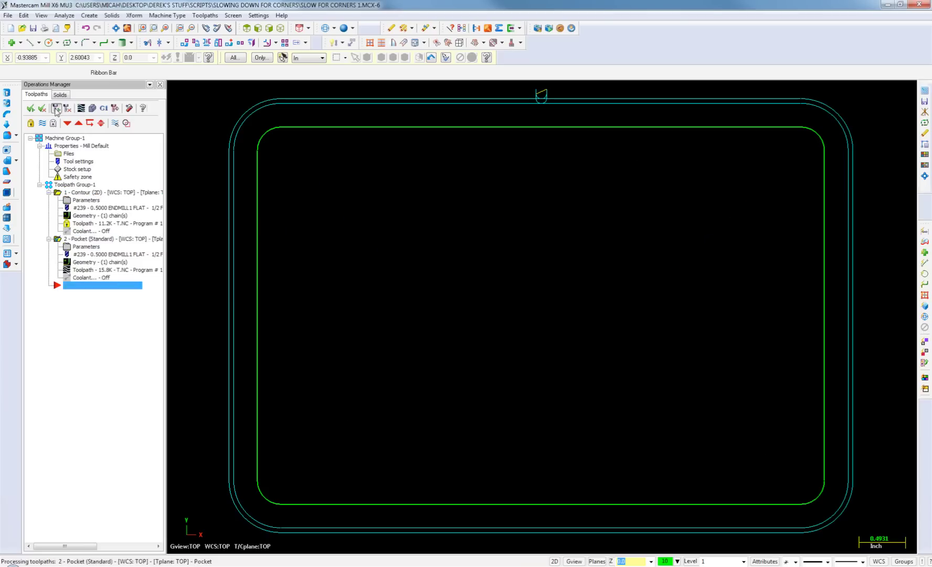
{"action": "double_click", "coordinate": [86, 246]}
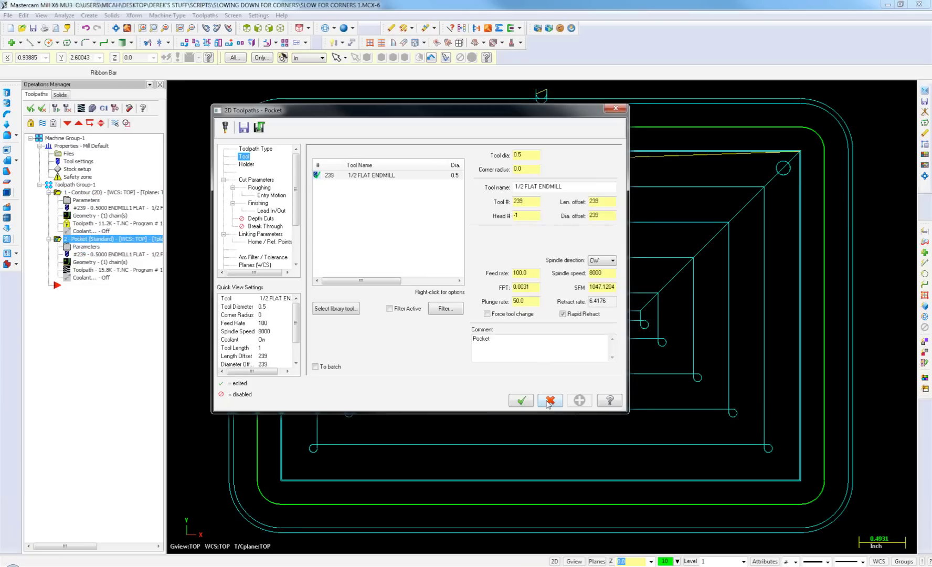
{"action": "left_click", "coordinate": [523, 401]}
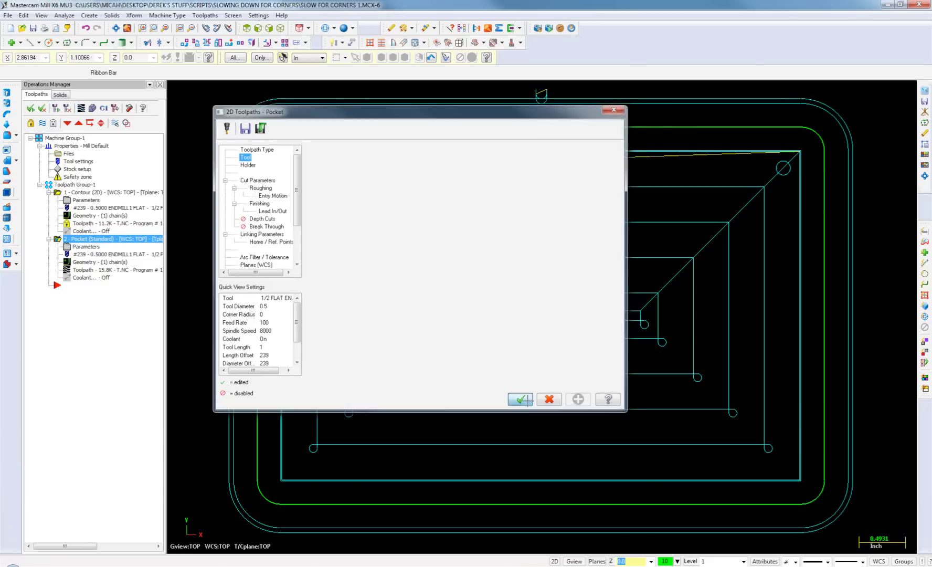
- Backplot the pocket from the helical entry to the first corner loop, examine the arc feedrates, and close the backplot
{"action": "left_click", "coordinate": [80, 109]}
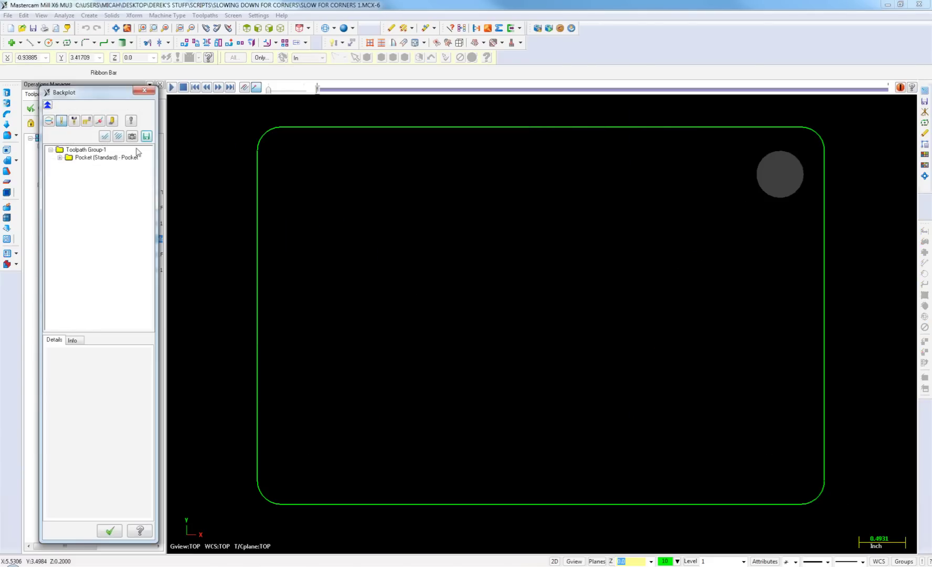
{"action": "left_click", "coordinate": [216, 88]}
{"action": "left_click", "coordinate": [217, 88]}
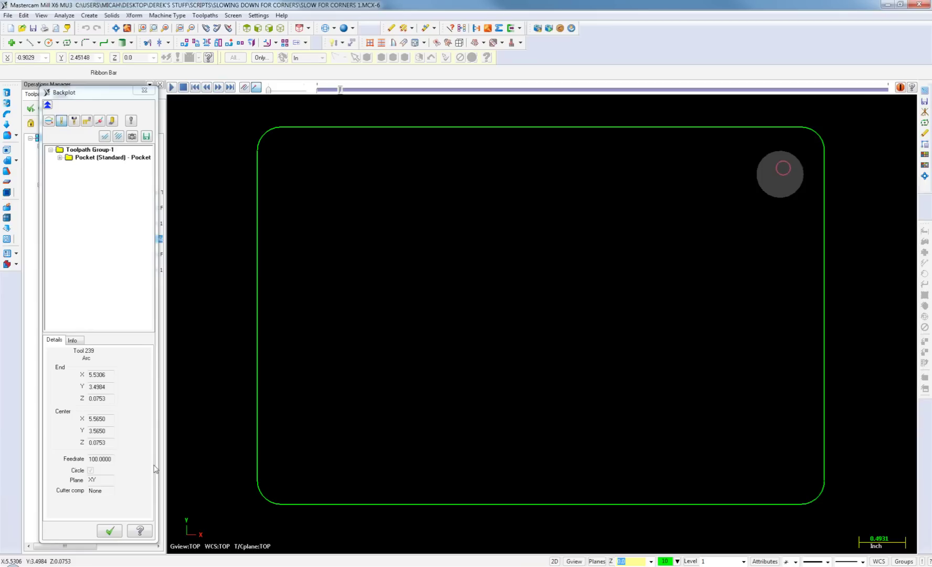
{"action": "left_click", "coordinate": [217, 88]}
{"action": "left_click", "coordinate": [217, 88]}
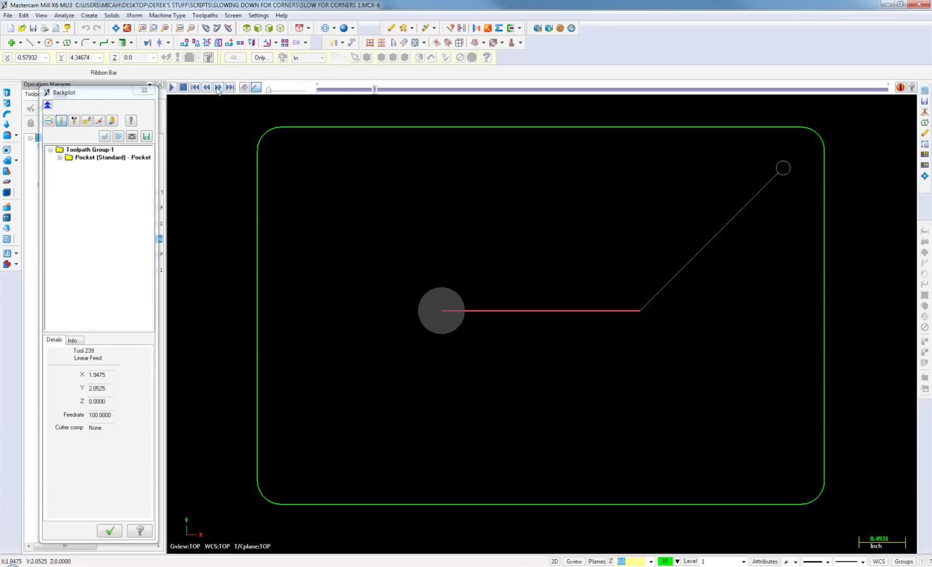
{"action": "left_click", "coordinate": [217, 88]}
{"action": "left_click", "coordinate": [217, 88]}
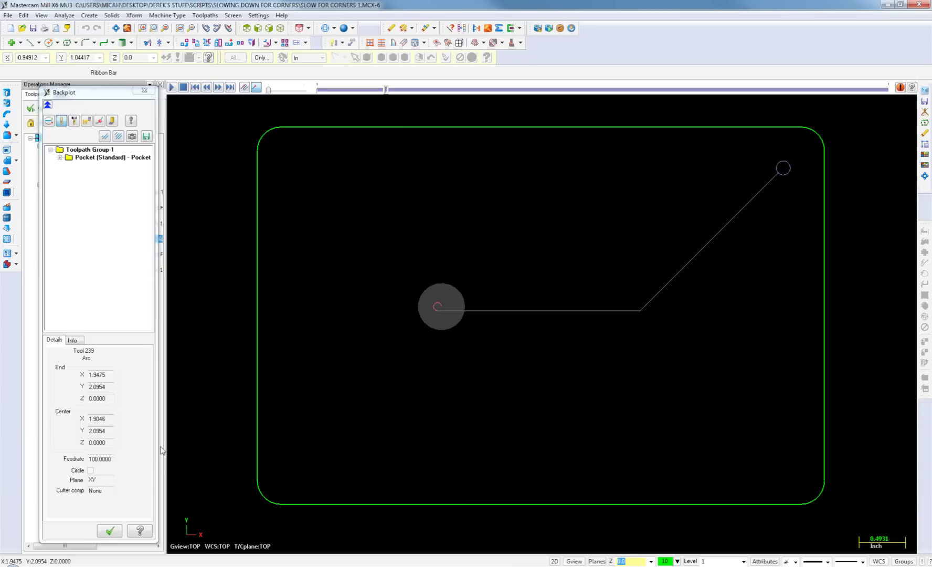
{"action": "left_click", "coordinate": [111, 531]}
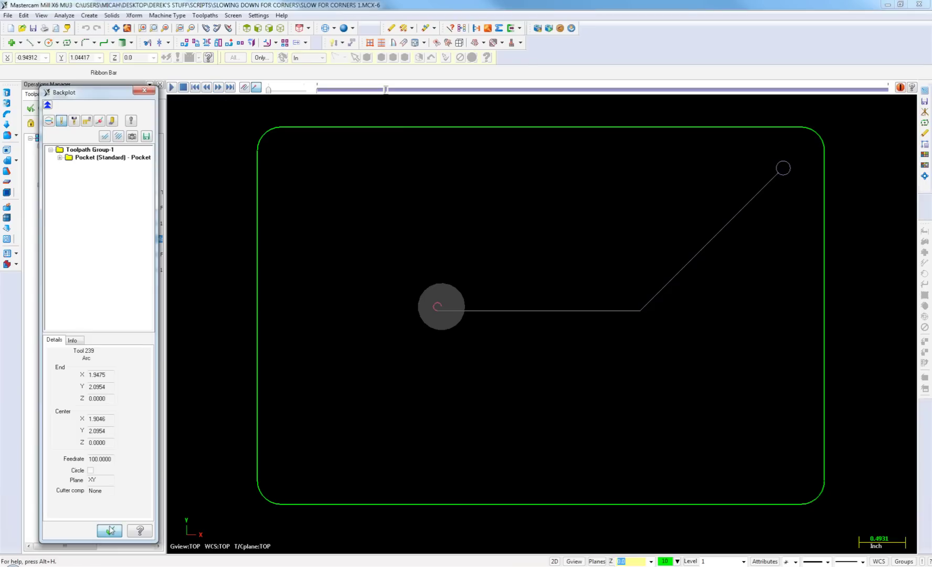
{"action": "left_click", "coordinate": [110, 531]}
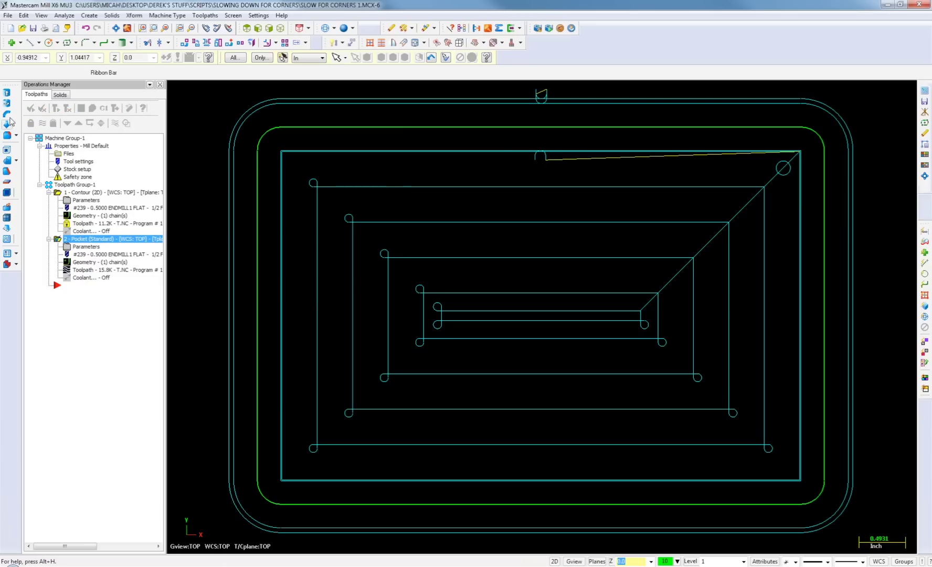
- Open the file SLOW FOR CORNERS 2.MCX-6 without saving the changes to the current file
{"action": "left_click", "coordinate": [7, 15]}
{"action": "left_click", "coordinate": [177, 297]}
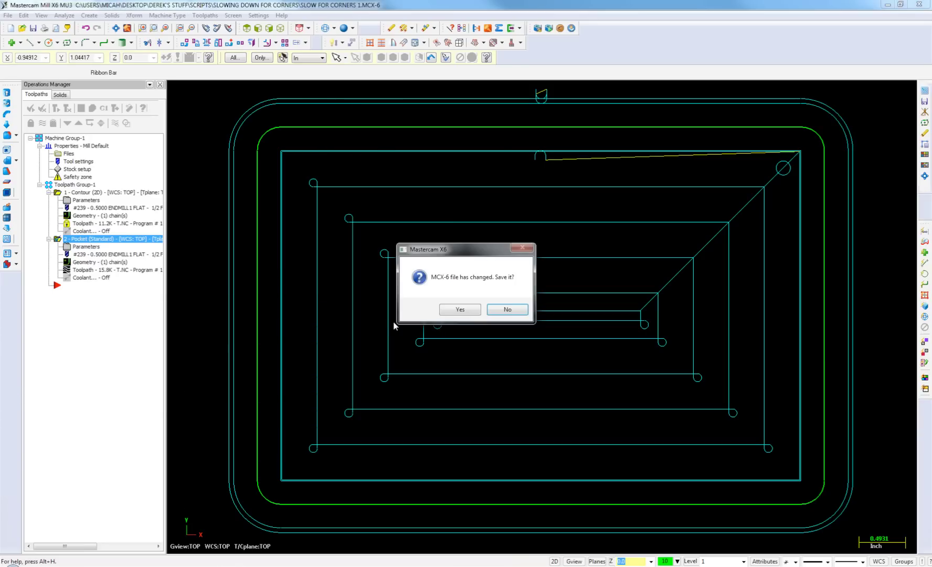
{"action": "left_click", "coordinate": [507, 309]}
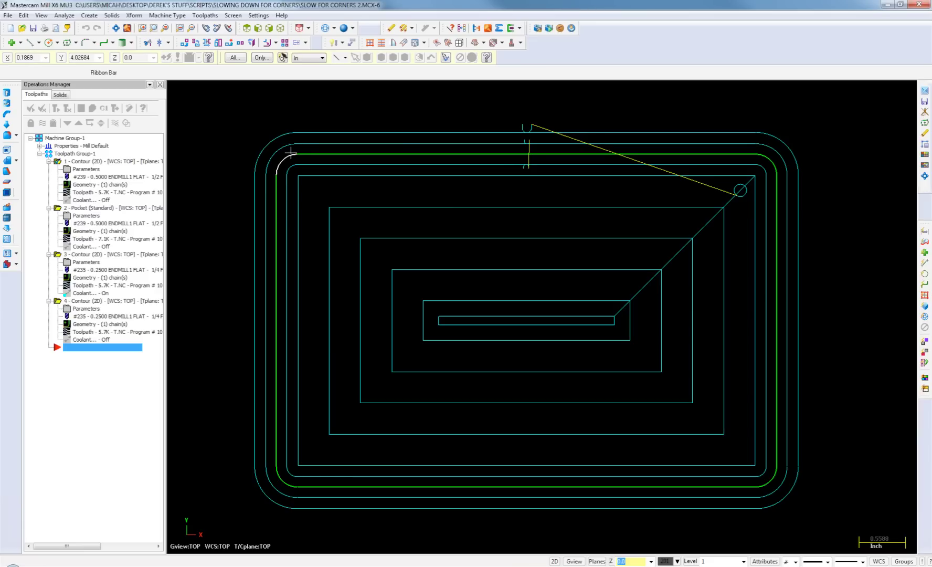
- Run Highfeed machining on the two 1/4 flat endmill contour operations and keep the optimized result
{"action": "left_click", "coordinate": [115, 257]}
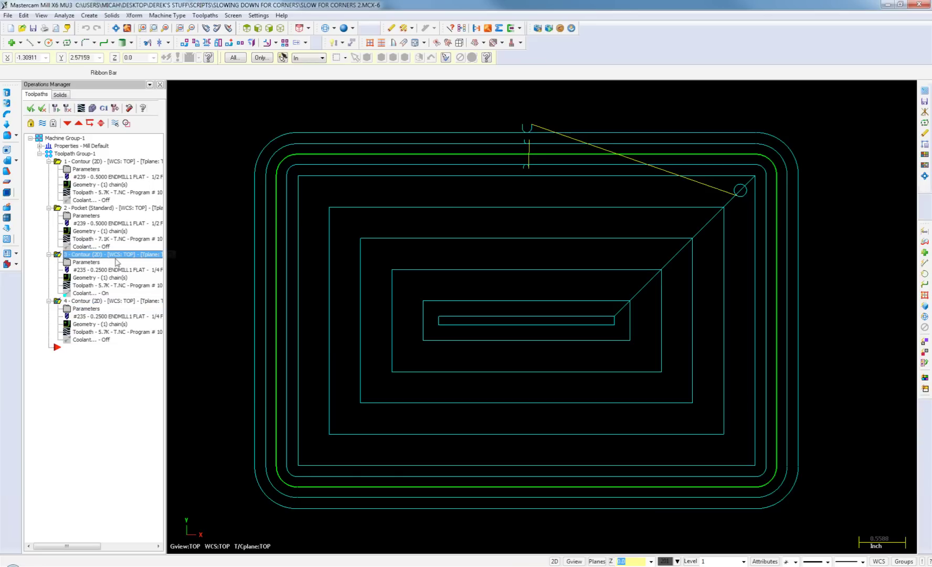
{"action": "left_click", "coordinate": [114, 109]}
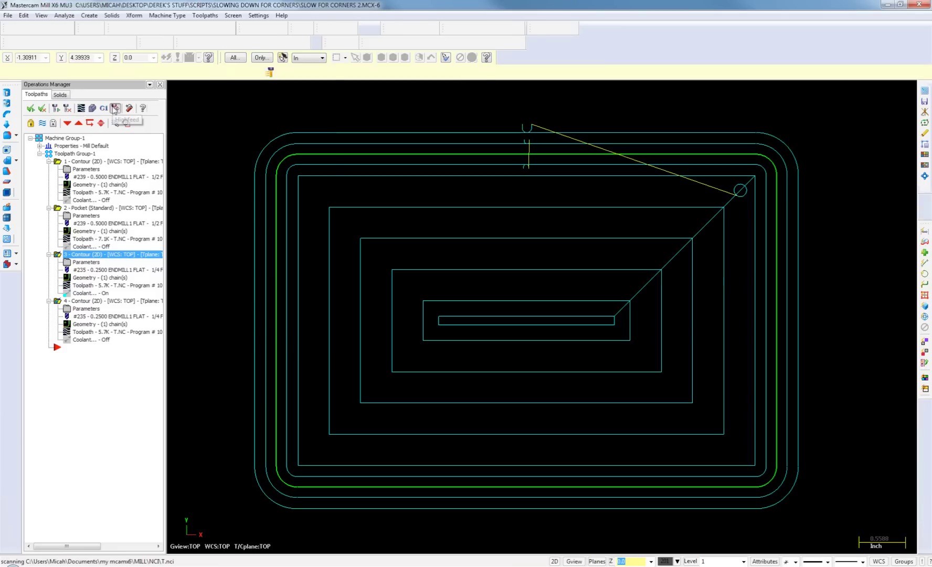
{"action": "left_click", "coordinate": [144, 125]}
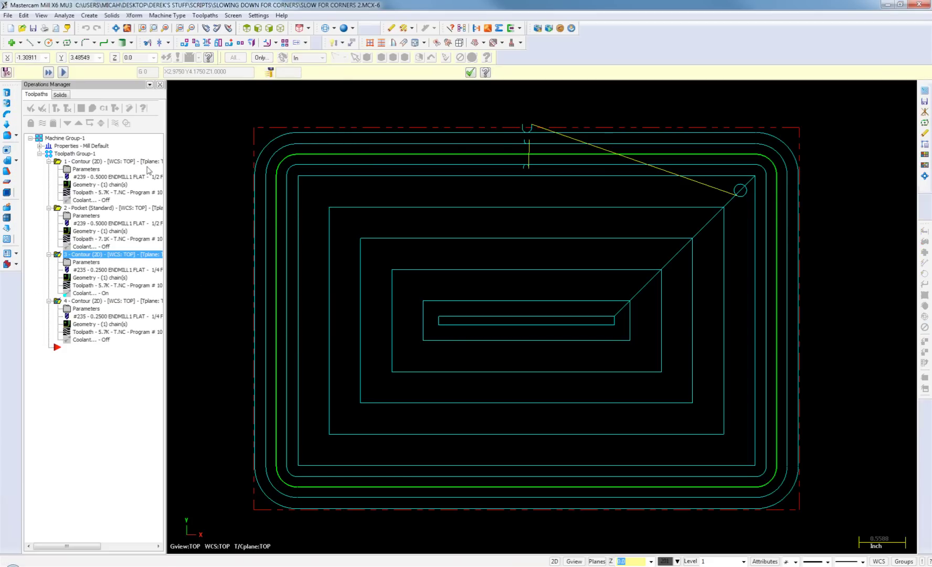
{"action": "left_click", "coordinate": [49, 72]}
{"action": "left_click", "coordinate": [48, 72]}
{"action": "left_click", "coordinate": [49, 72]}
{"action": "left_click", "coordinate": [62, 72]}
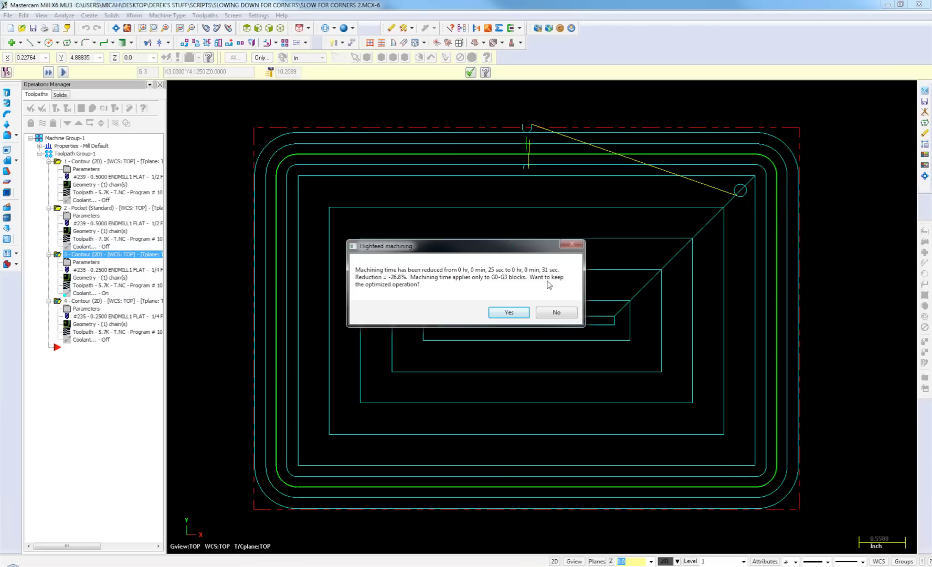
{"action": "left_click", "coordinate": [509, 313]}
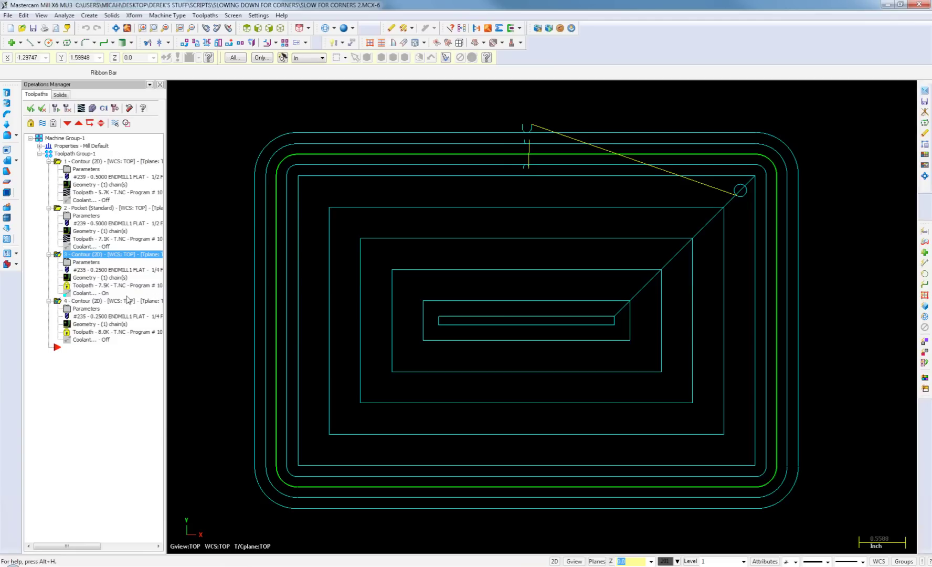
{"action": "left_click", "coordinate": [81, 108]}
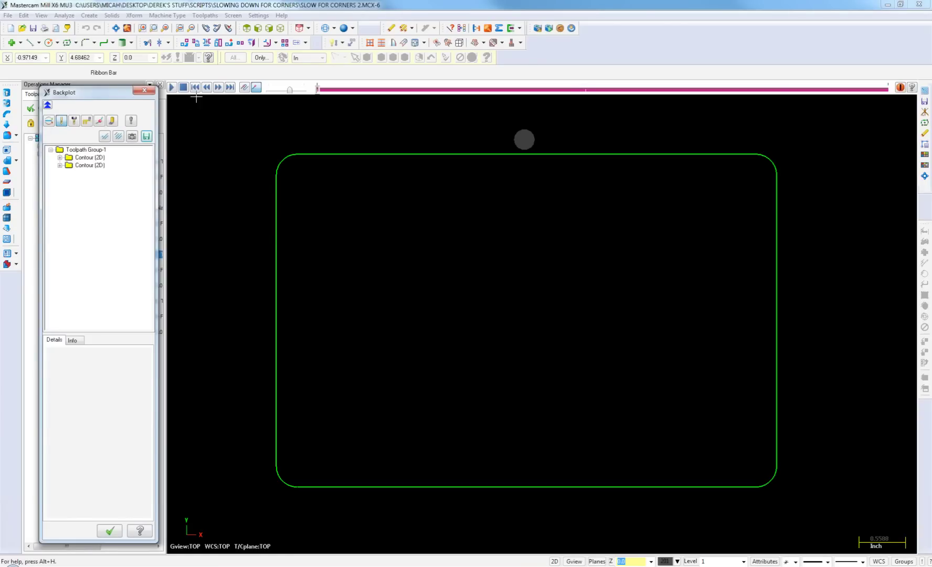
{"action": "left_click", "coordinate": [217, 88]}
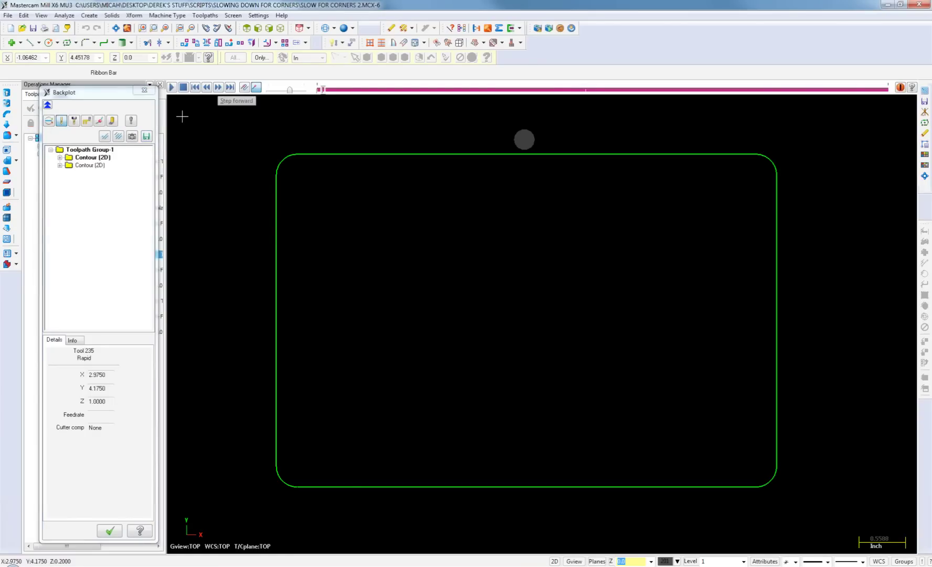
{"action": "left_click", "coordinate": [145, 92]}
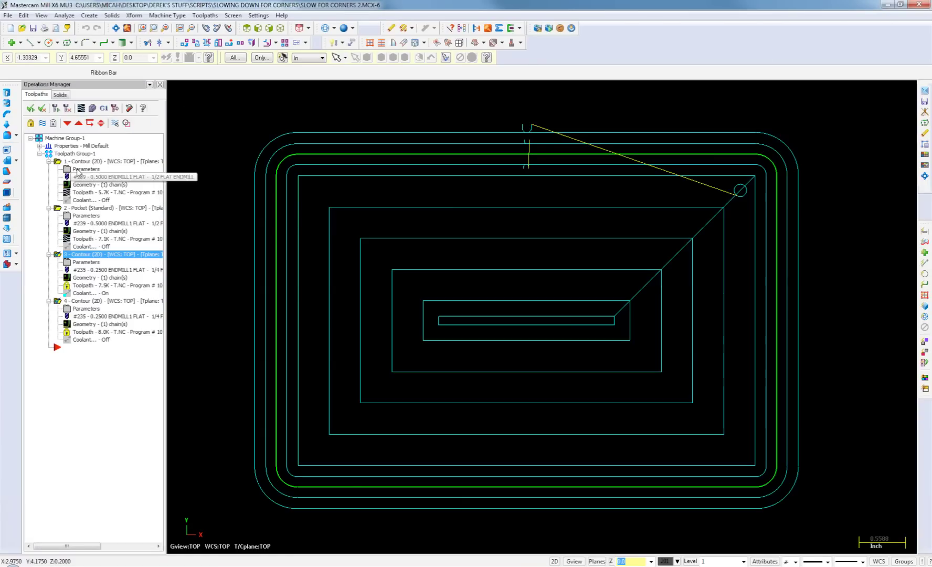
- Backplot all operations in the machine group, skipping from the pocket ahead to the first 1/4 flat endmill contour
{"action": "left_click", "coordinate": [63, 140]}
{"action": "left_click", "coordinate": [82, 108]}
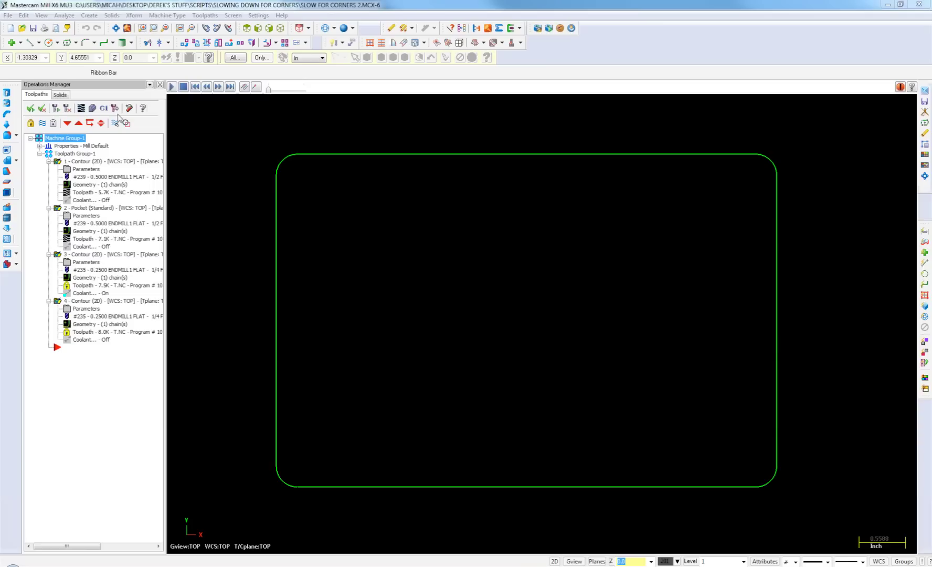
{"action": "left_click", "coordinate": [172, 87]}
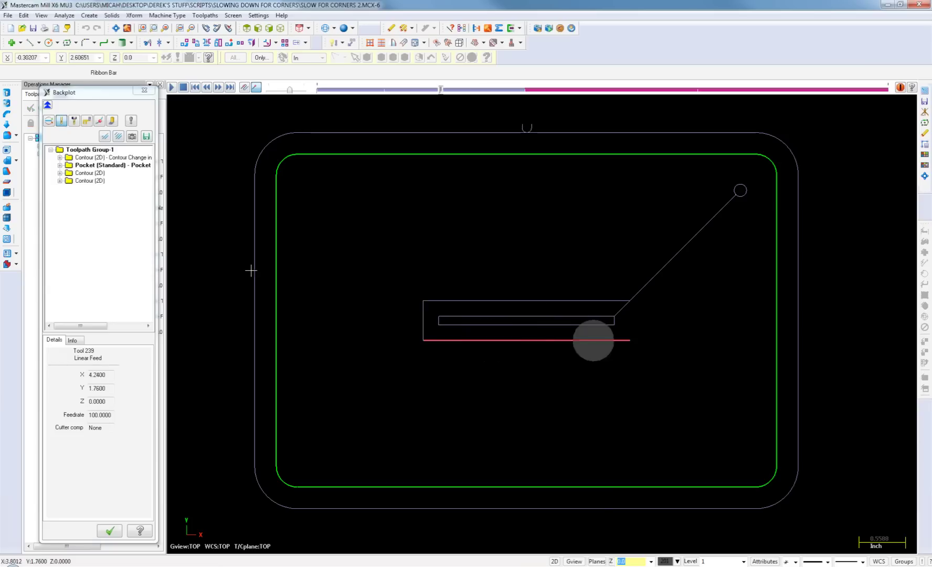
{"action": "left_click", "coordinate": [522, 89]}
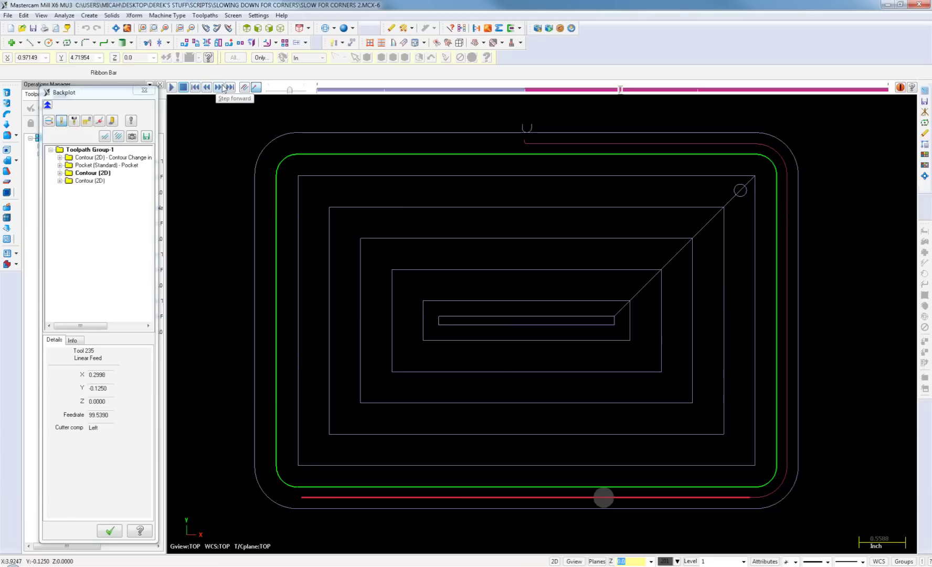
- Step the optimized contour through the lower-left and upper-left corners, examining the feedrates of the straight segments and the corner arc
{"action": "left_click", "coordinate": [219, 87]}
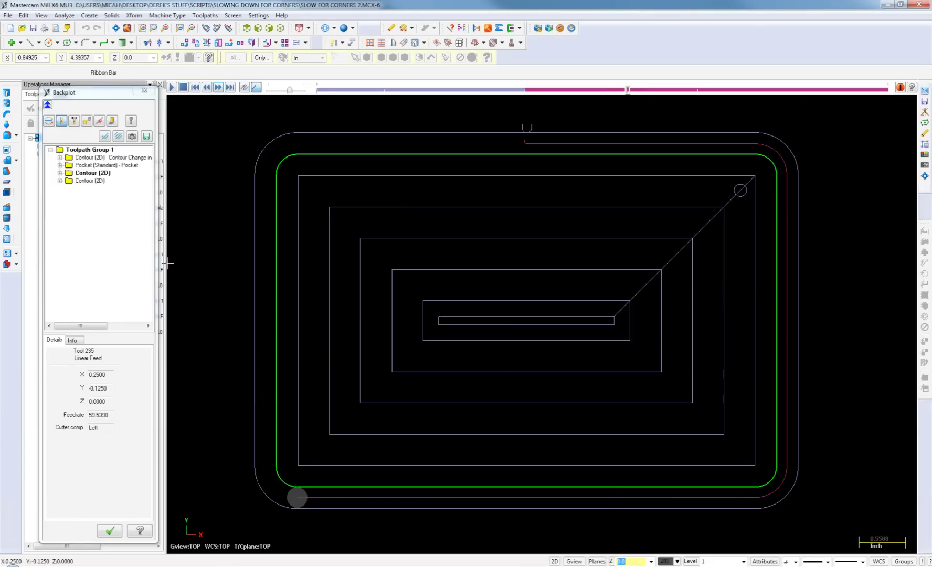
{"action": "left_click", "coordinate": [219, 87]}
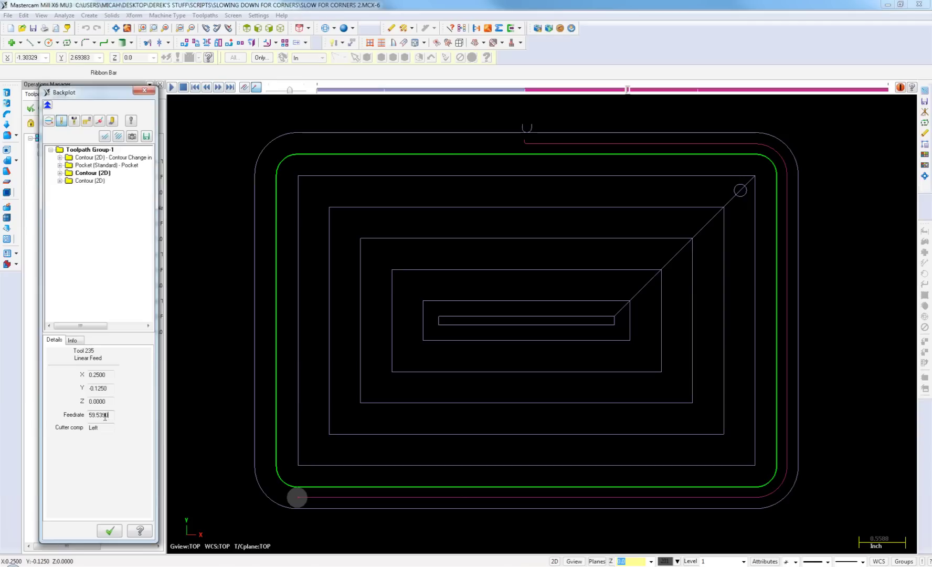
{"action": "left_click", "coordinate": [219, 88]}
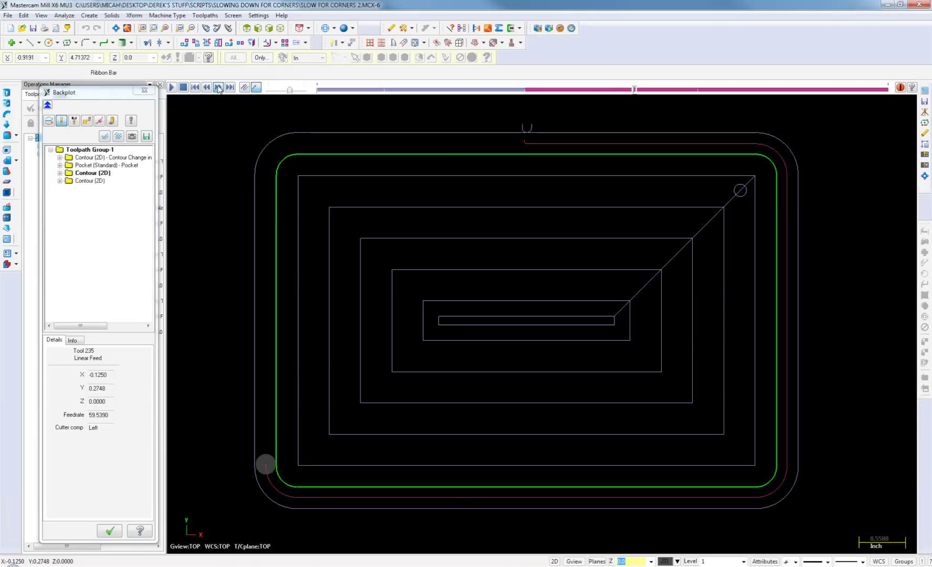
{"action": "left_click", "coordinate": [219, 88]}
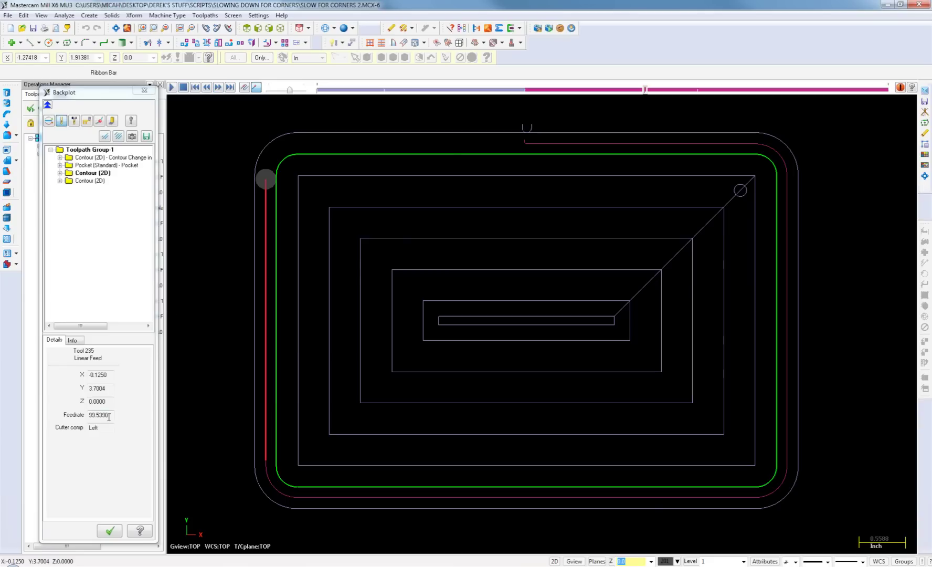
{"action": "left_click", "coordinate": [219, 88]}
{"action": "left_click", "coordinate": [219, 88]}
{"action": "left_click", "coordinate": [82, 416]}
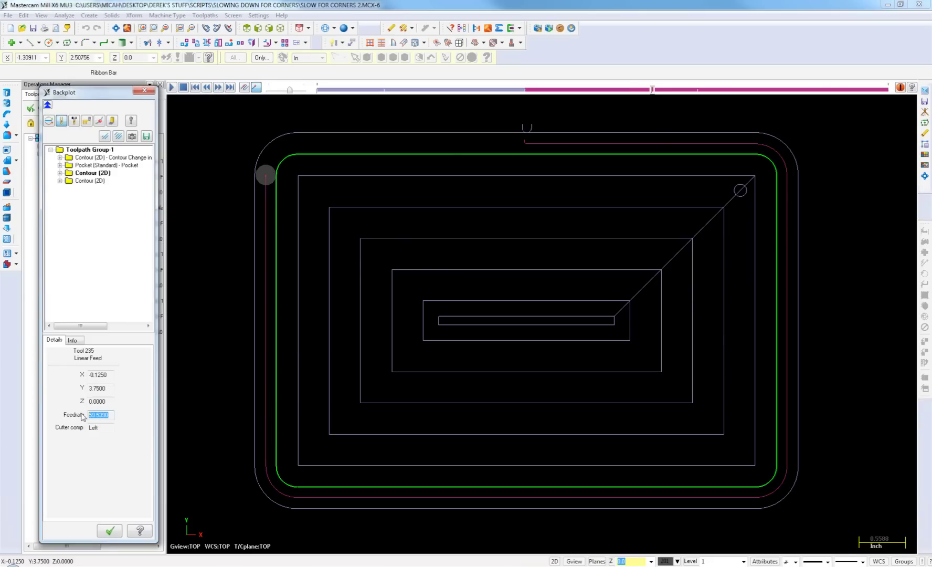
{"action": "left_click", "coordinate": [219, 88]}
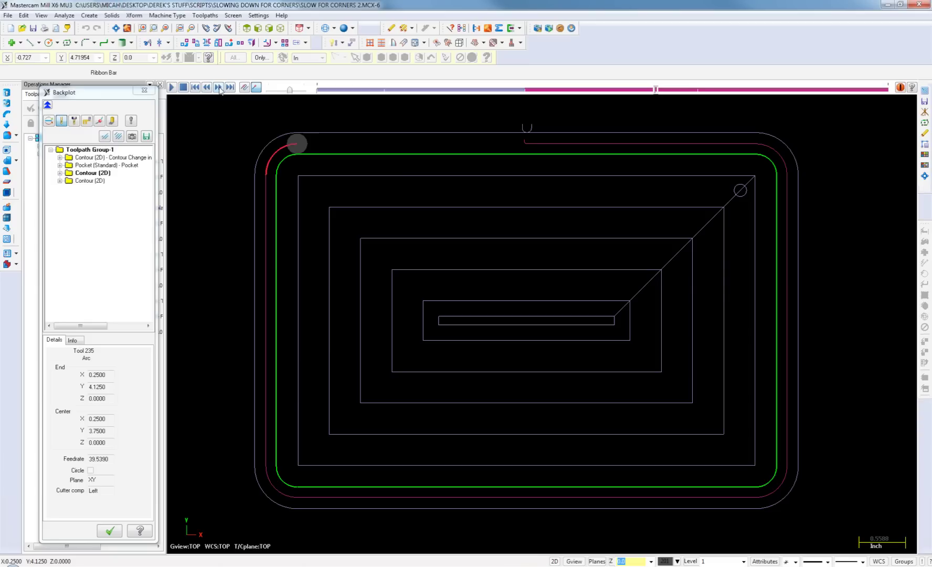
{"action": "left_click", "coordinate": [111, 479]}
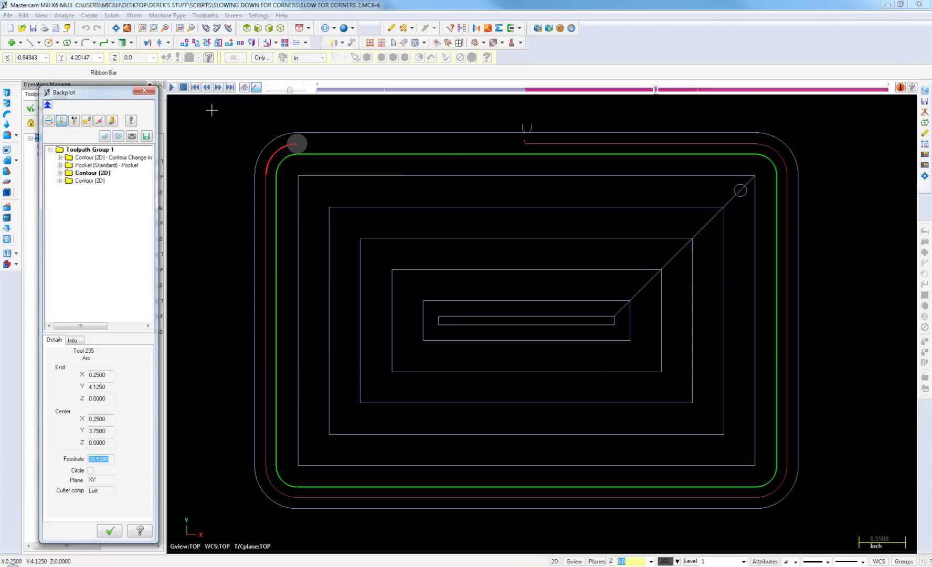
- Step the optimized contour from the upper-left corner along the top edge to its exit moves, examine the feedrates, and close the backplot
{"action": "left_click", "coordinate": [219, 88]}
{"action": "left_click", "coordinate": [218, 88]}
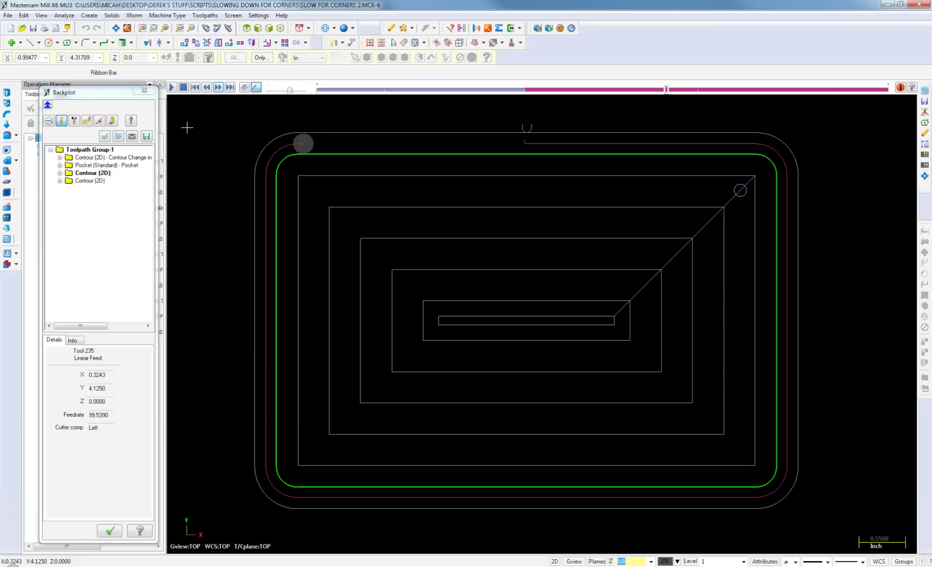
{"action": "left_click", "coordinate": [219, 88]}
{"action": "left_click", "coordinate": [220, 91]}
{"action": "left_click", "coordinate": [219, 87]}
{"action": "left_click", "coordinate": [219, 88]}
{"action": "left_click", "coordinate": [219, 87]}
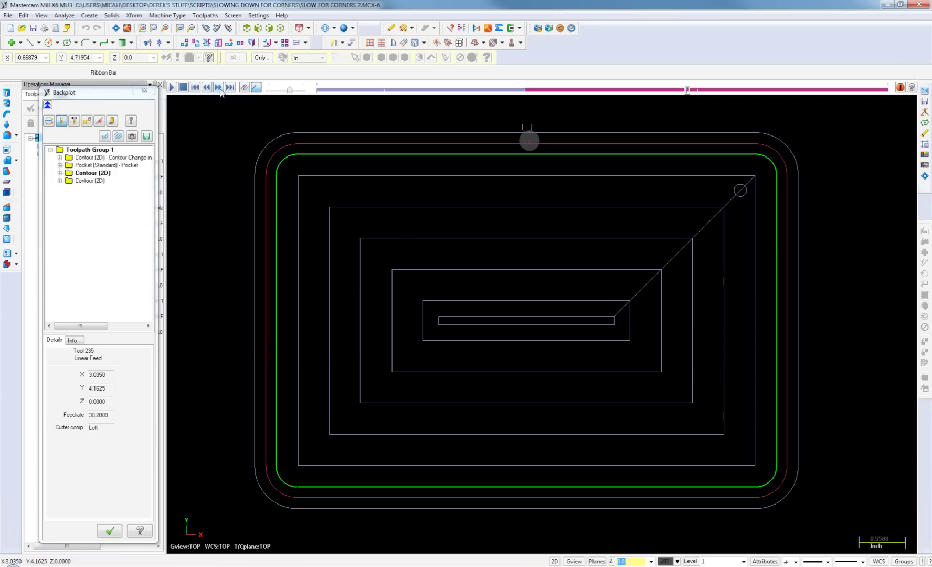
{"action": "left_click", "coordinate": [218, 87]}
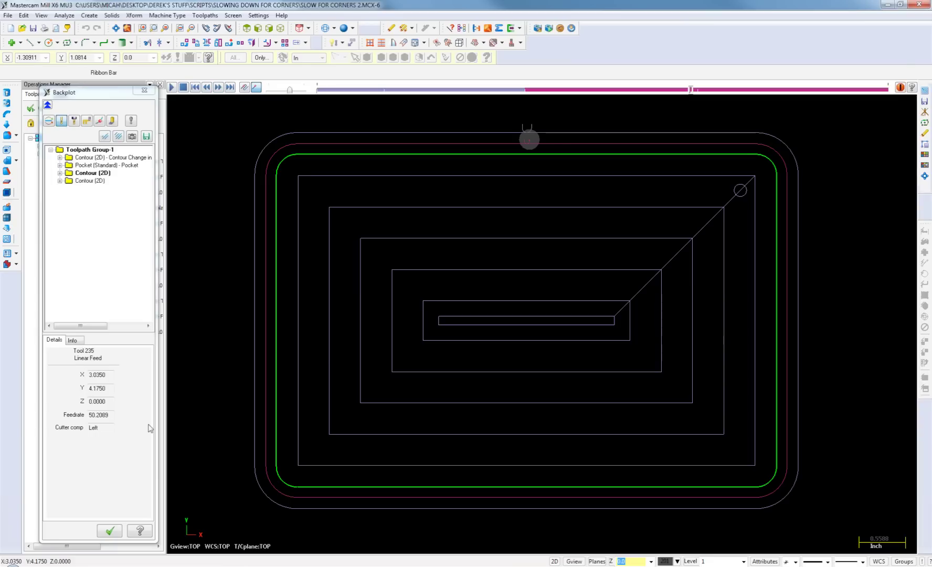
{"action": "left_click", "coordinate": [115, 529]}
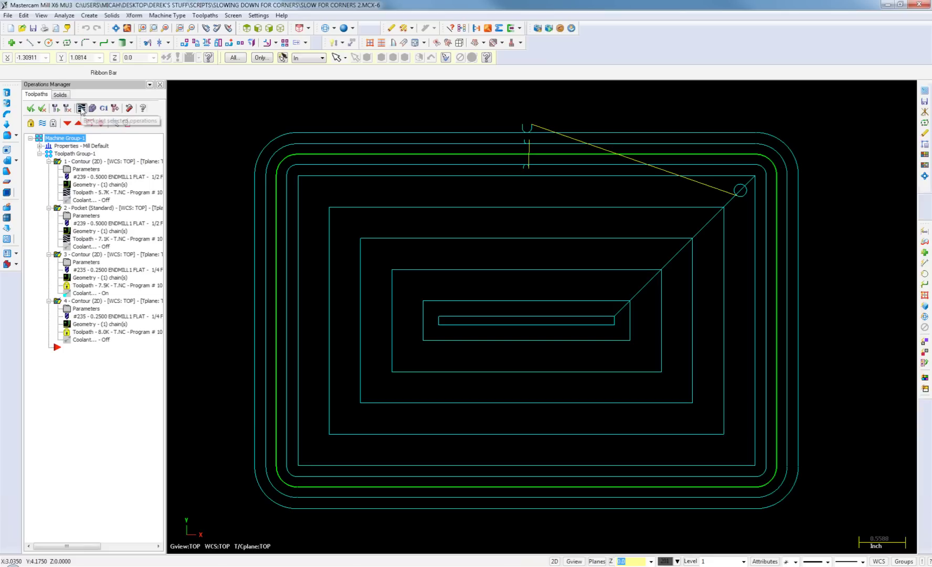
- Backplot all operations in the machine group and the 1/2 flat endmill pocket on its own, closing each backplot
{"action": "left_click", "coordinate": [81, 108]}
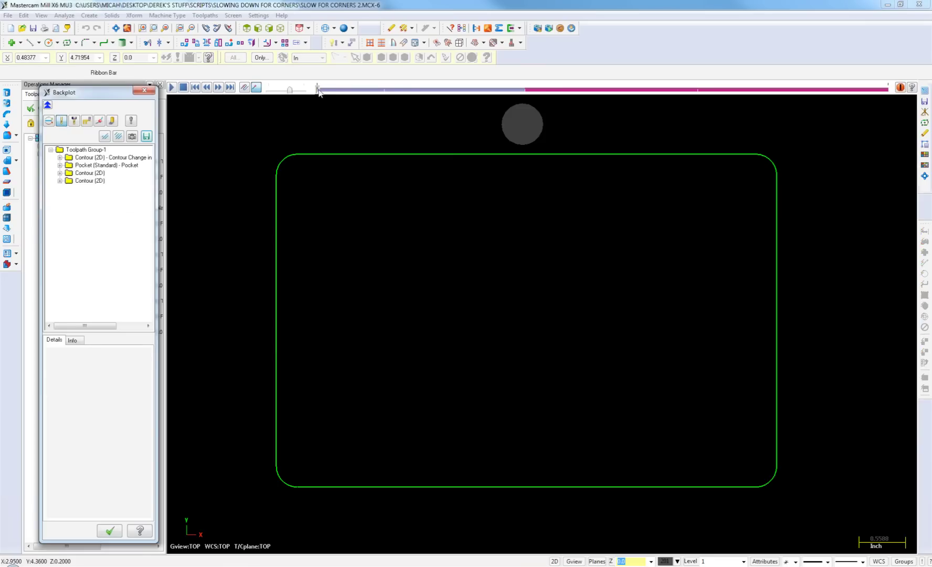
{"action": "left_click", "coordinate": [142, 91]}
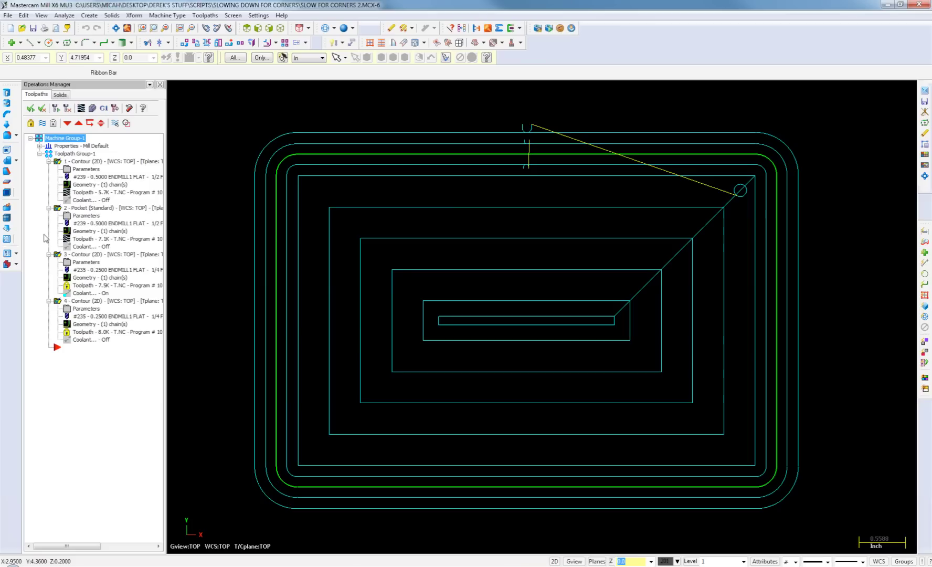
{"action": "left_click", "coordinate": [106, 241]}
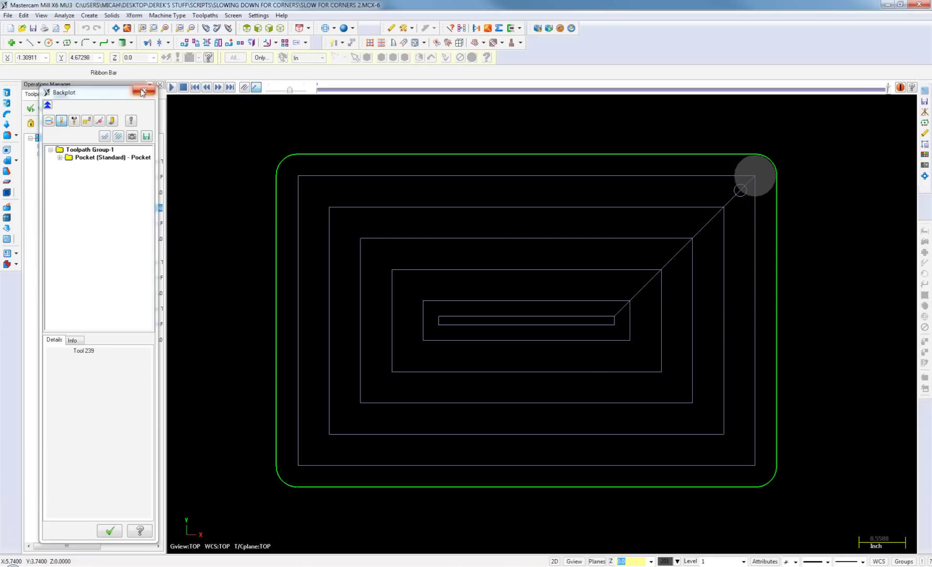
{"action": "left_click", "coordinate": [142, 93]}
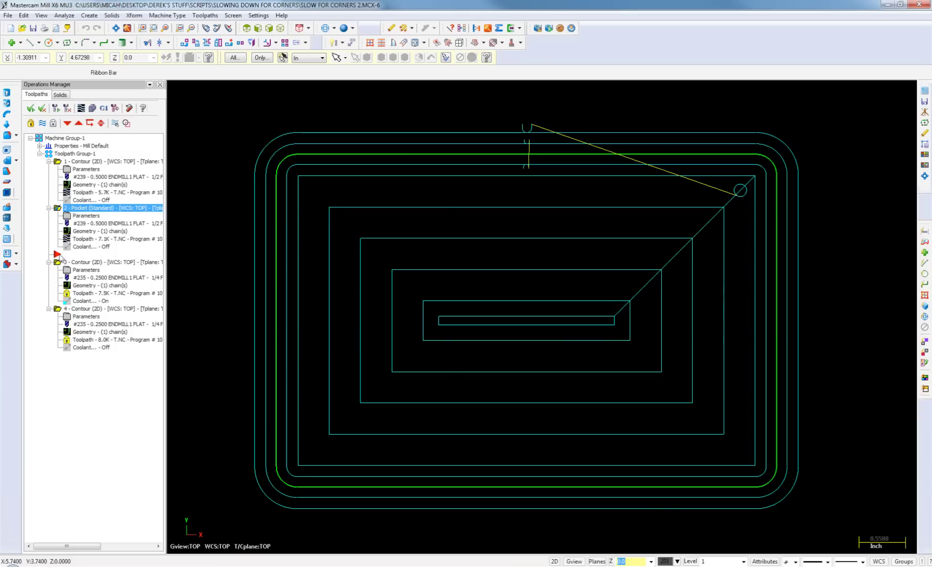
- Verify the 1/2 flat endmill pocket operation in a solid simulation and close it
{"action": "left_click", "coordinate": [86, 242]}
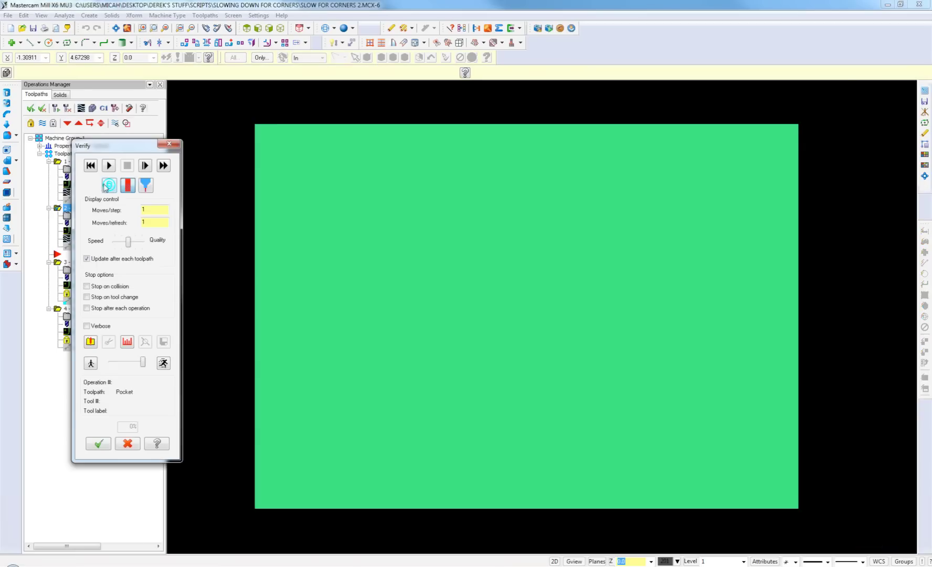
{"action": "left_click", "coordinate": [109, 165]}
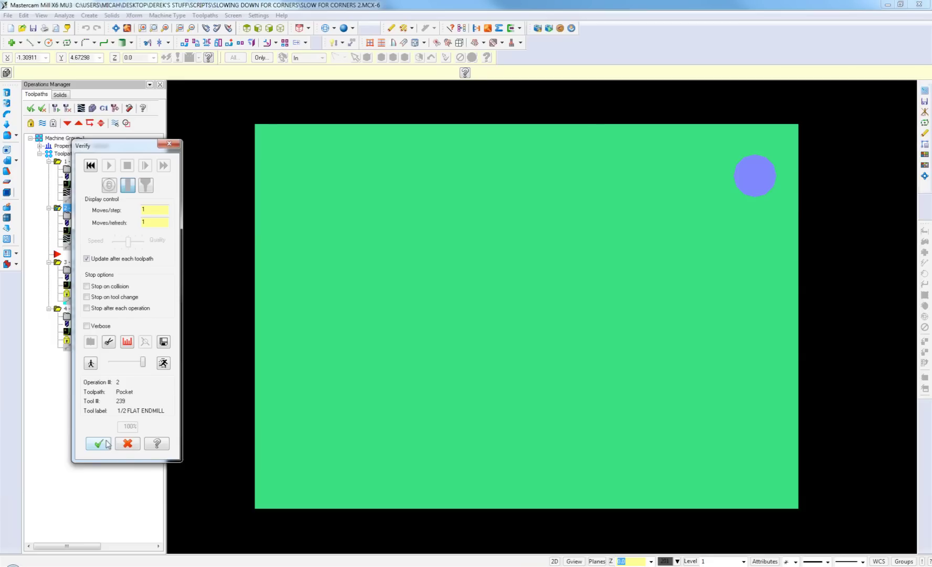
{"action": "left_click", "coordinate": [107, 445]}
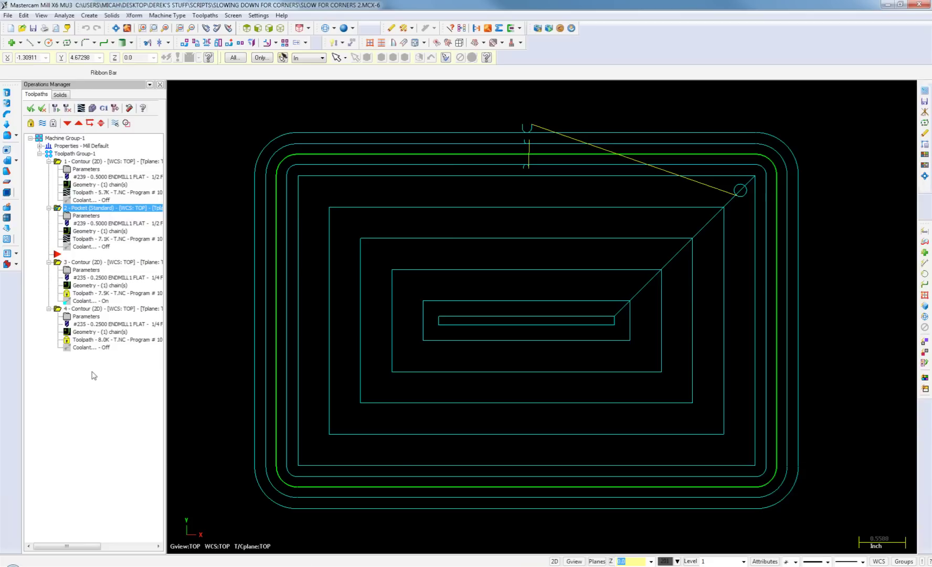
- Set the 1/2 flat endmill pocket's arc filter ratio to 2:1 with a total tolerance of 0.004 and update the operation
{"action": "left_click", "coordinate": [84, 214]}
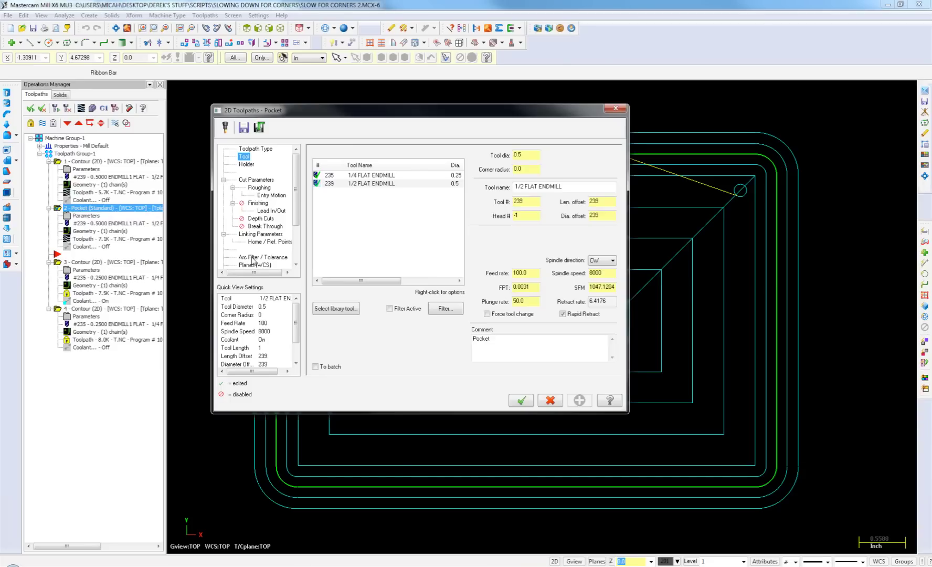
{"action": "left_click", "coordinate": [250, 258]}
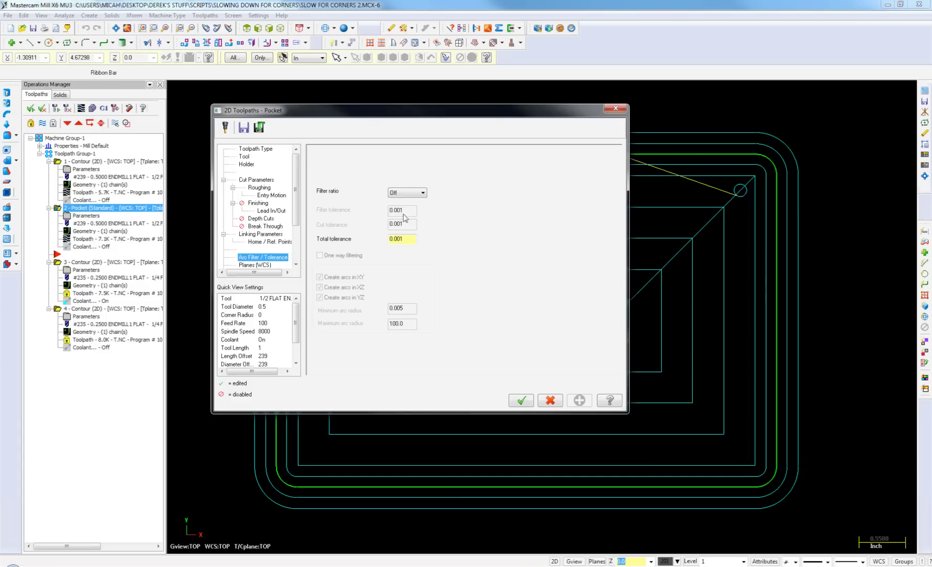
{"action": "left_click", "coordinate": [423, 193]}
{"action": "left_click", "coordinate": [414, 206]}
{"action": "left_click", "coordinate": [415, 211]}
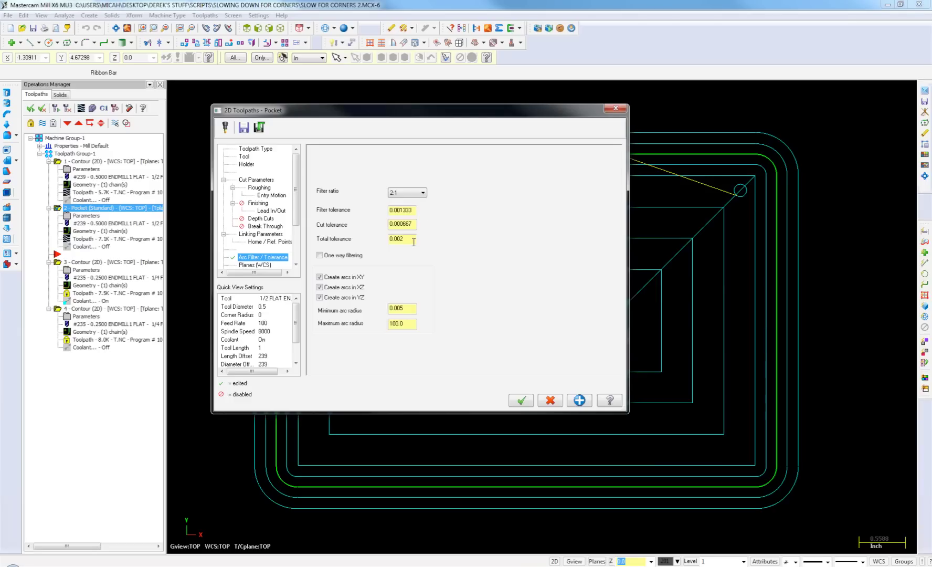
{"action": "left_click_drag", "start_coordinate": [403, 239], "coordinate": [411, 242]}
{"action": "type", "text": "4"}
{"action": "left_click", "coordinate": [532, 401]}
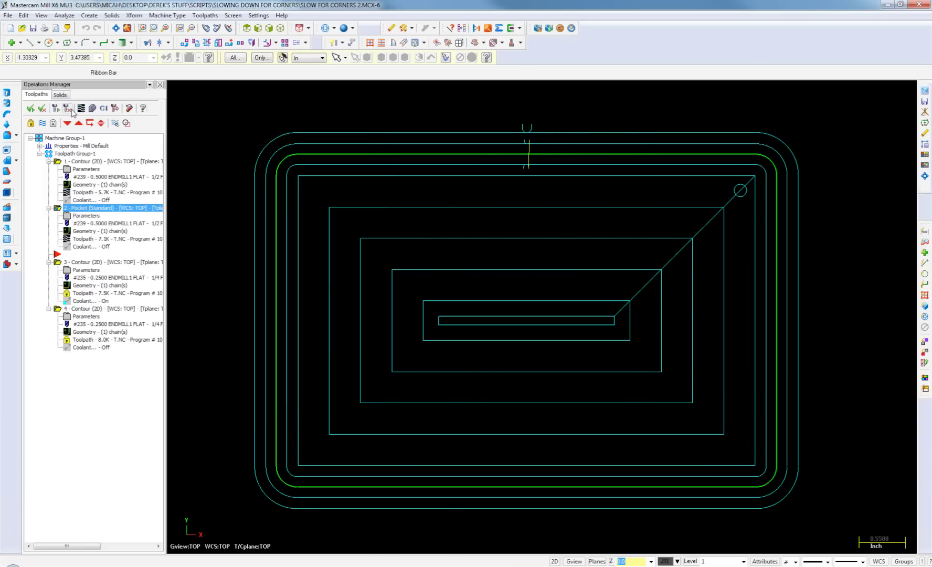
- Open the Pocket (Standard) parameters in the machine group's operation defaults file MILL_INCH.DEFAULTS-6
{"action": "left_click", "coordinate": [40, 147]}
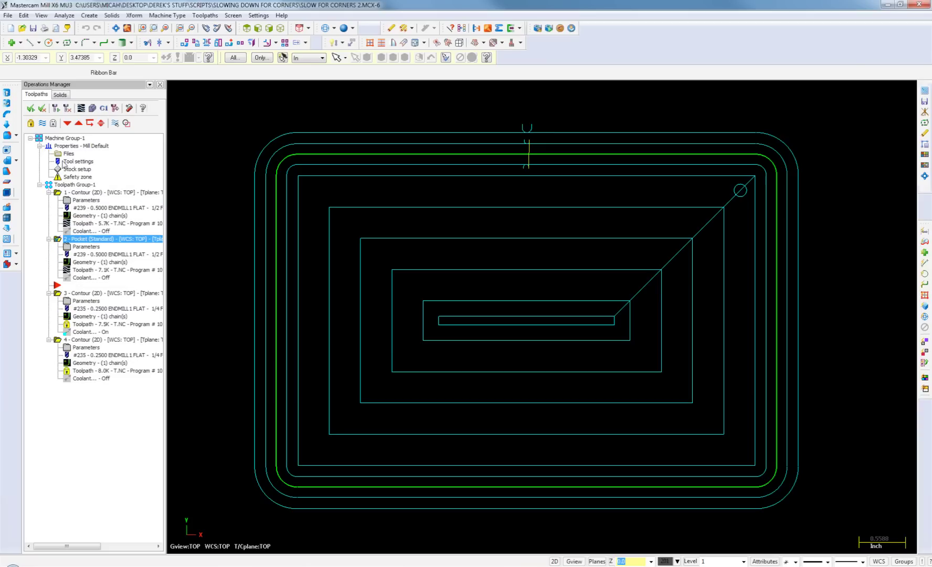
{"action": "double_click", "coordinate": [68, 154]}
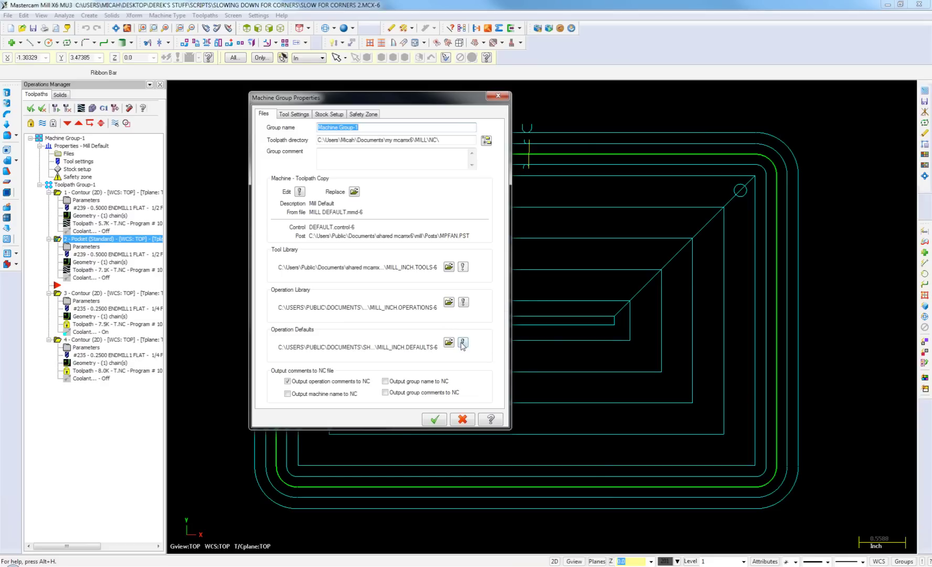
{"action": "left_click", "coordinate": [463, 344]}
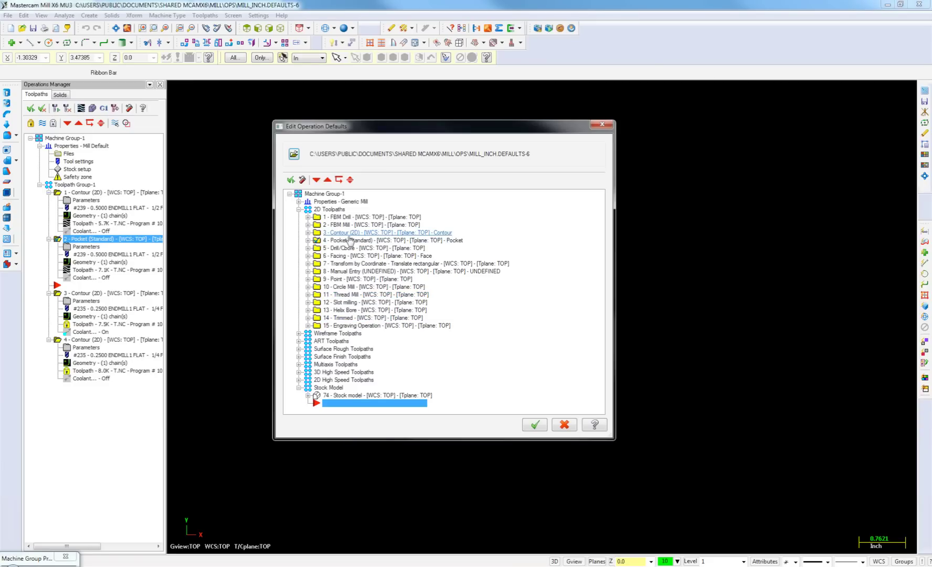
{"action": "left_click", "coordinate": [309, 240]}
{"action": "left_click", "coordinate": [344, 248]}
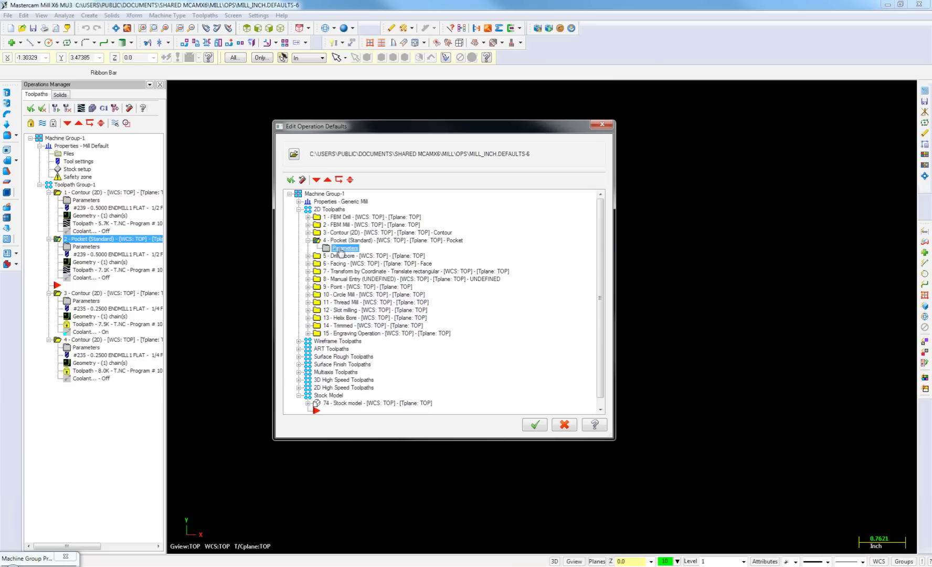
{"action": "double_click", "coordinate": [341, 250]}
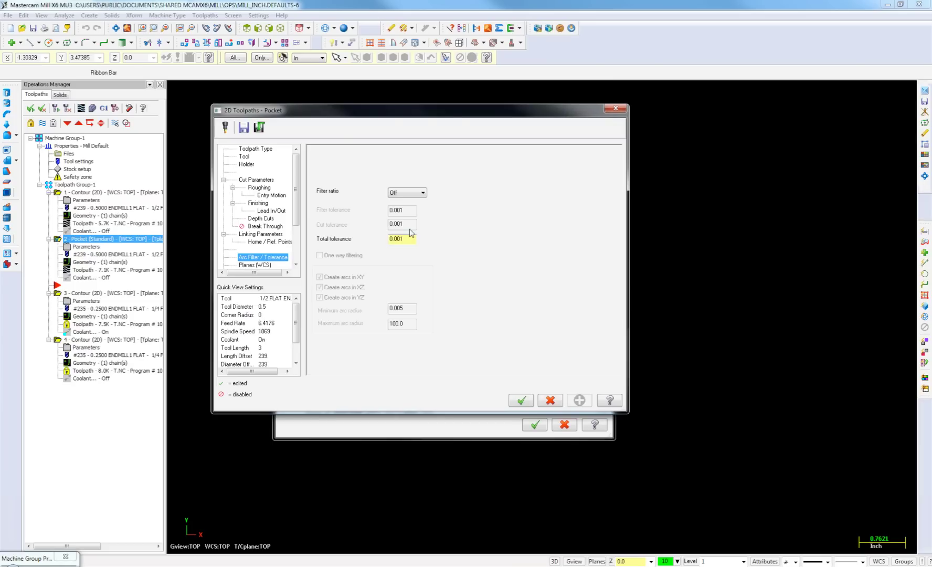
- Set the default pocket arc filter ratio to 2:1 with a total tolerance of 0.001, and save the operation defaults
{"action": "left_click", "coordinate": [419, 193]}
{"action": "left_click", "coordinate": [419, 214]}
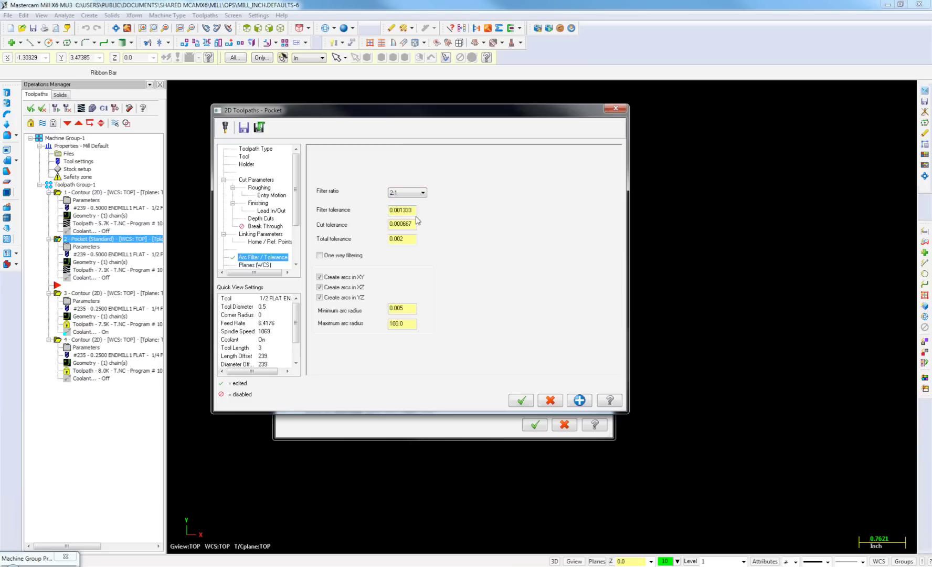
{"action": "left_click_drag", "start_coordinate": [404, 240], "coordinate": [400, 242]}
{"action": "type", "text": "1"}
{"action": "left_click", "coordinate": [518, 405]}
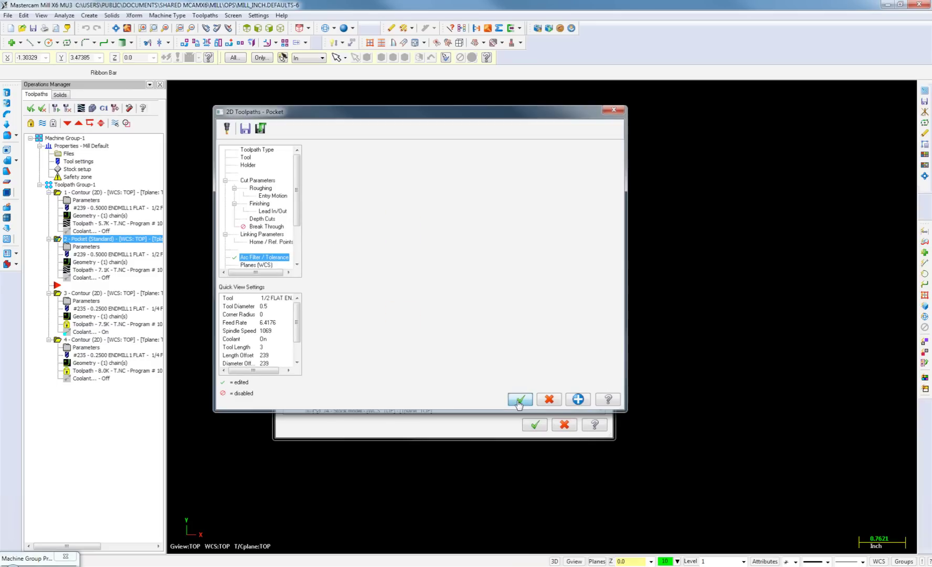
{"action": "left_click", "coordinate": [535, 425]}
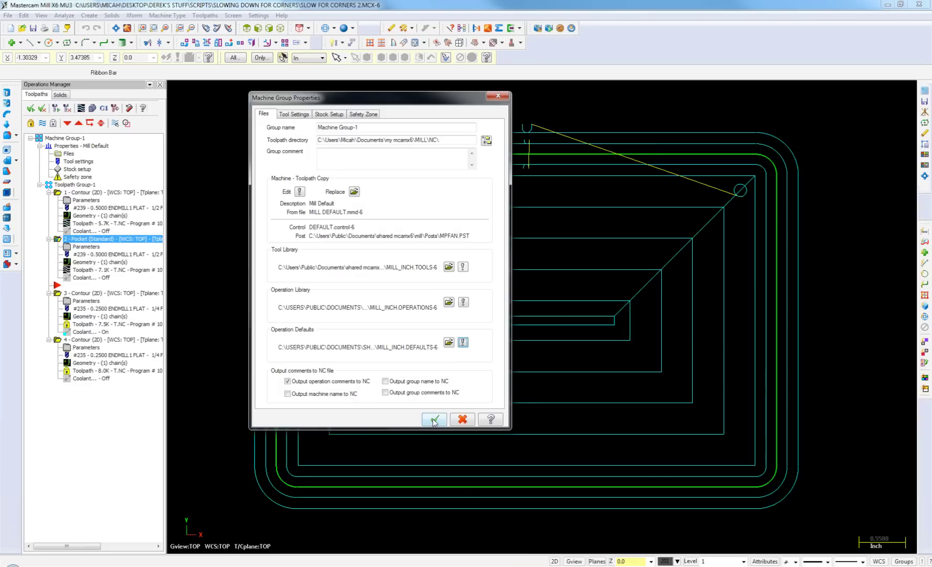
{"action": "left_click", "coordinate": [434, 419]}
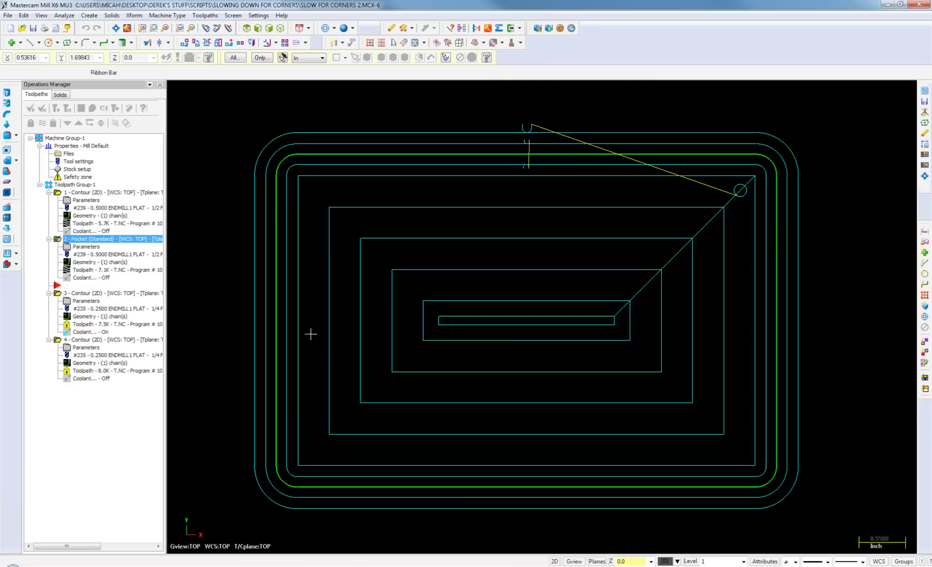
- Hide the display of all toolpaths and move the insert arrow below the last contour operation
{"action": "left_click", "coordinate": [49, 137]}
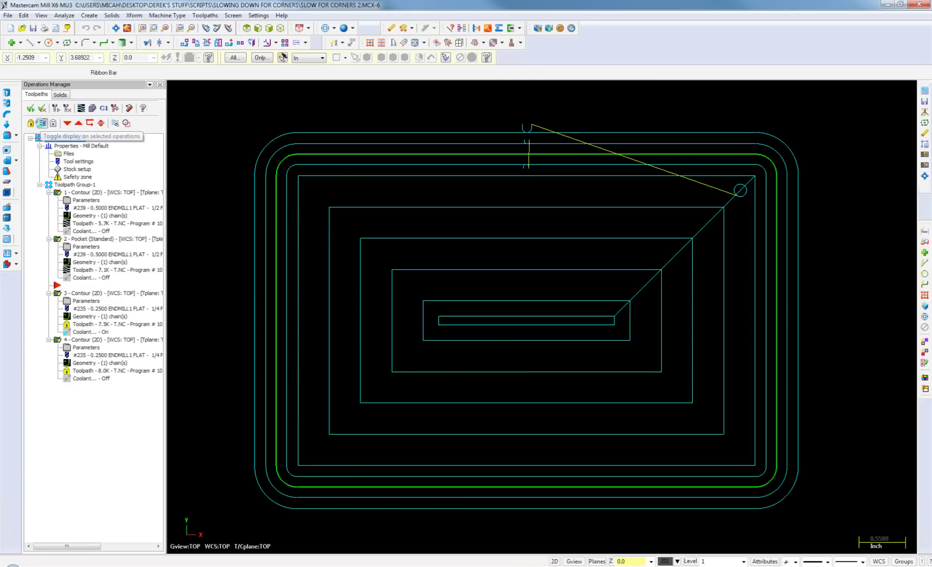
{"action": "key", "text": "alt+t"}
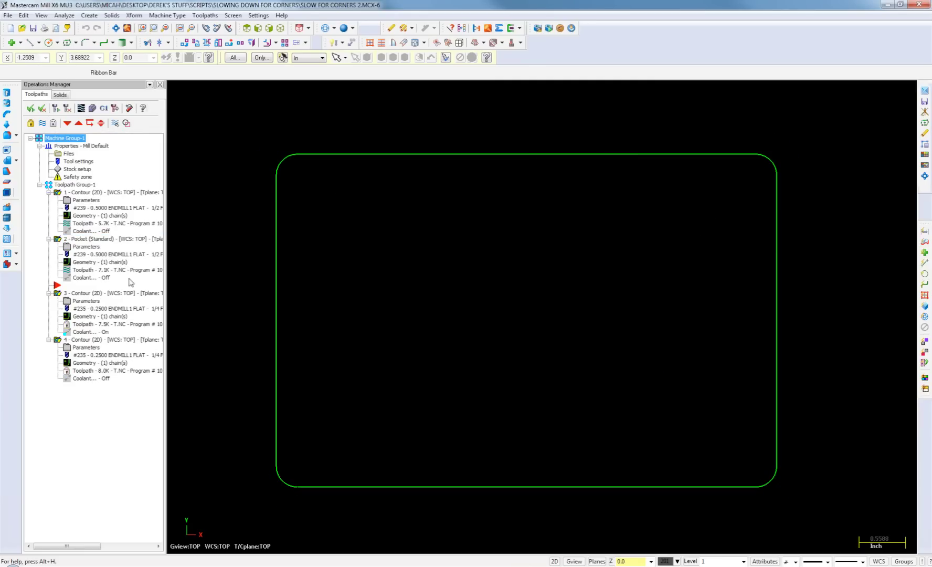
{"action": "left_click", "coordinate": [57, 286]}
{"action": "left_click_drag", "start_coordinate": [56, 326], "coordinate": [69, 410]}
- Create a pocket toolpath on the rounded rectangle with parameters reloaded from the defaults file, and review its arc filter and tolerance settings
{"action": "left_click", "coordinate": [204, 16]}
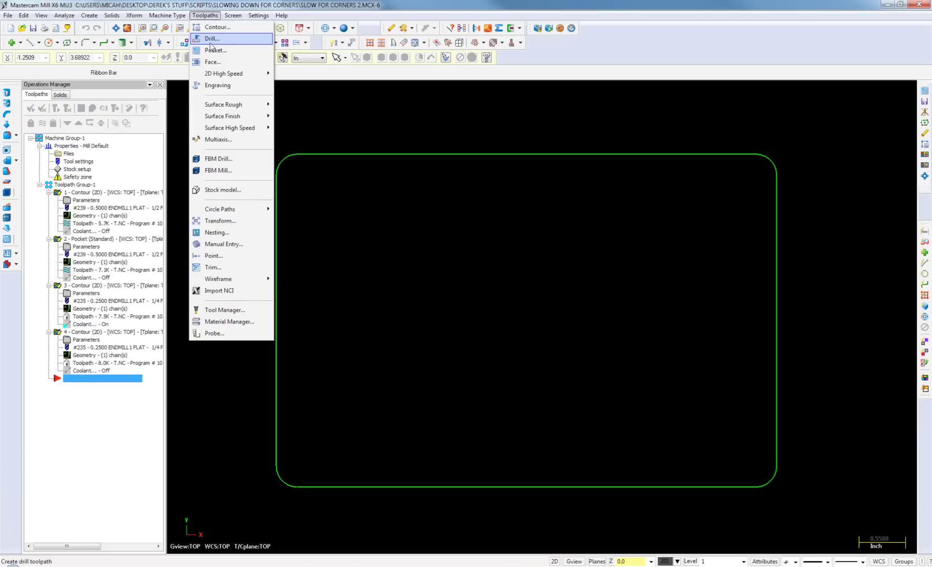
{"action": "left_click", "coordinate": [212, 50]}
{"action": "left_click", "coordinate": [357, 156]}
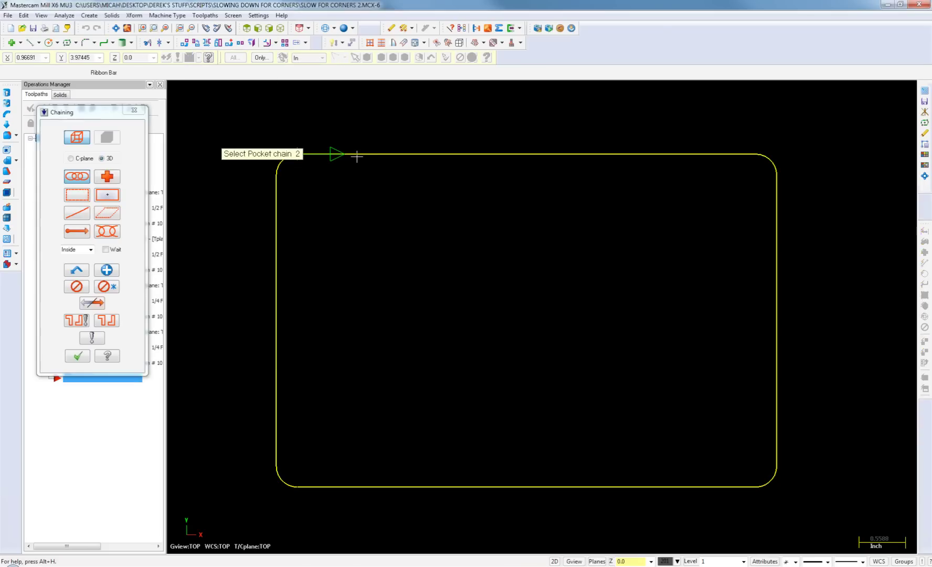
{"action": "key", "text": "Return"}
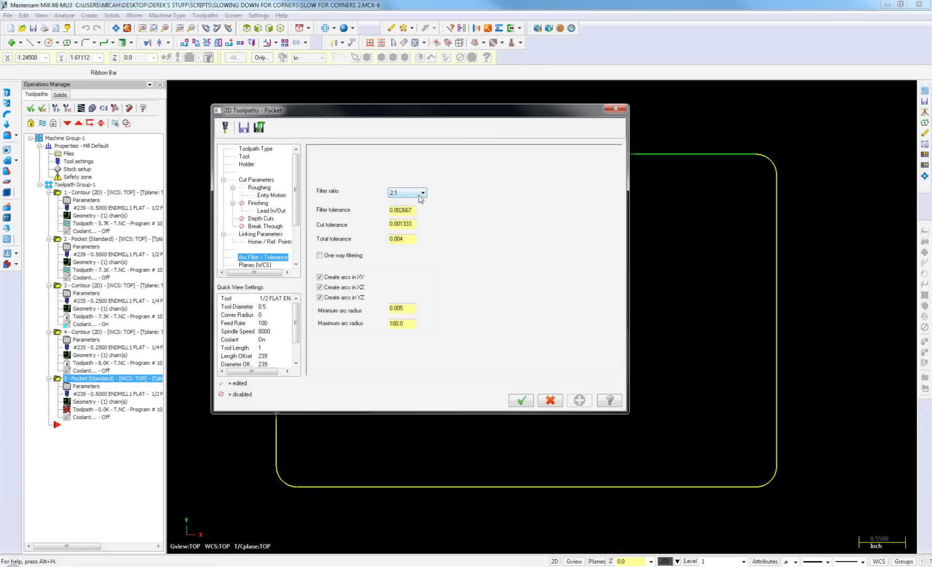
{"action": "left_click_drag", "start_coordinate": [410, 239], "coordinate": [399, 239]}
{"action": "left_click", "coordinate": [259, 127]}
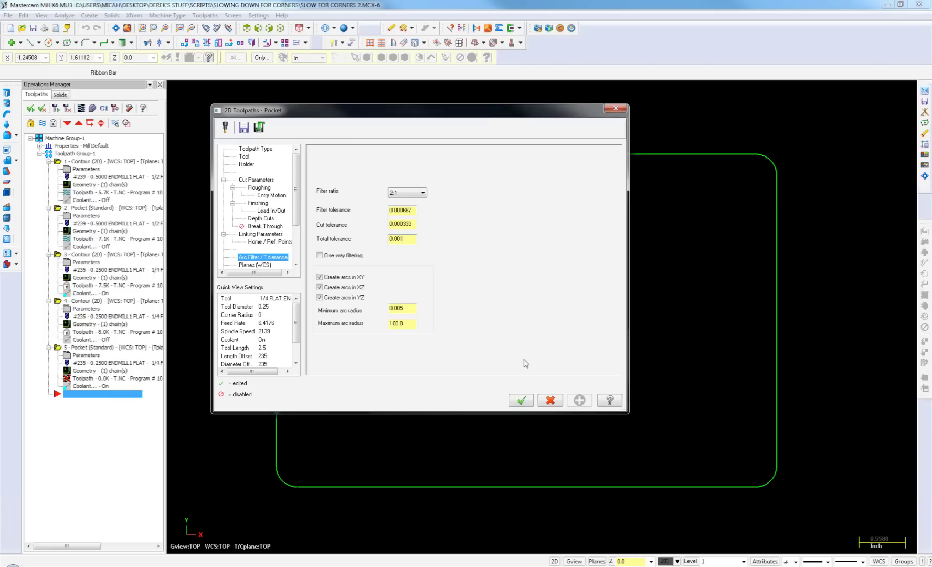
{"action": "left_click", "coordinate": [521, 400]}
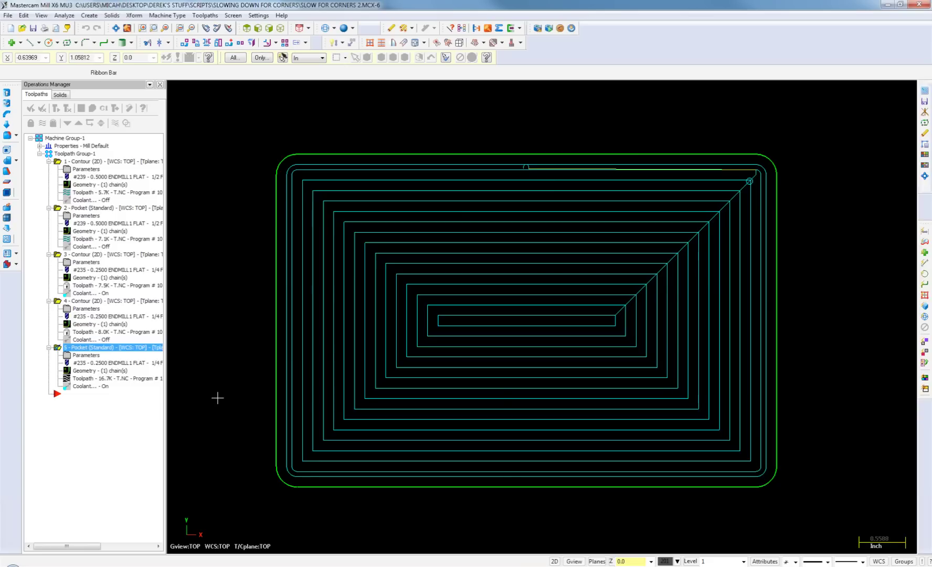
{"action": "left_click", "coordinate": [95, 358]}
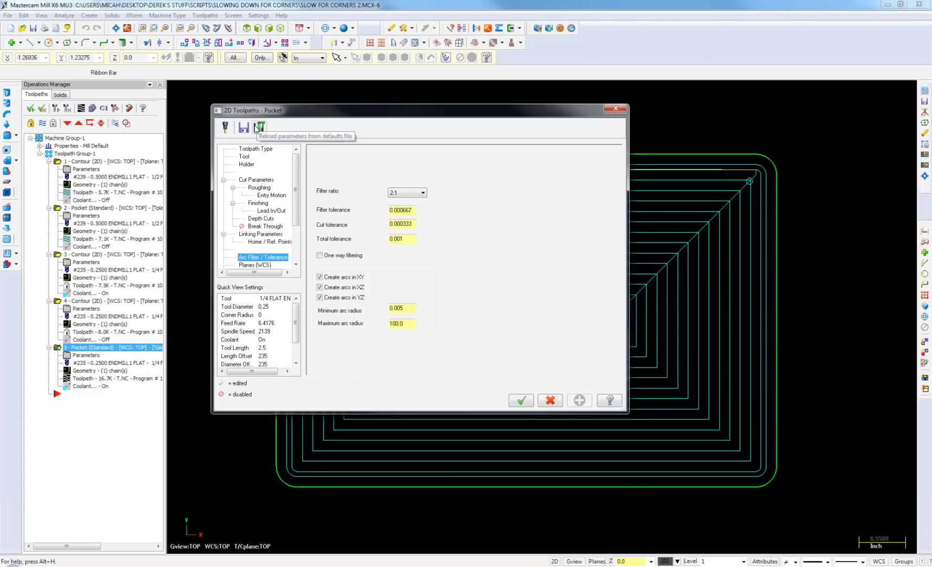
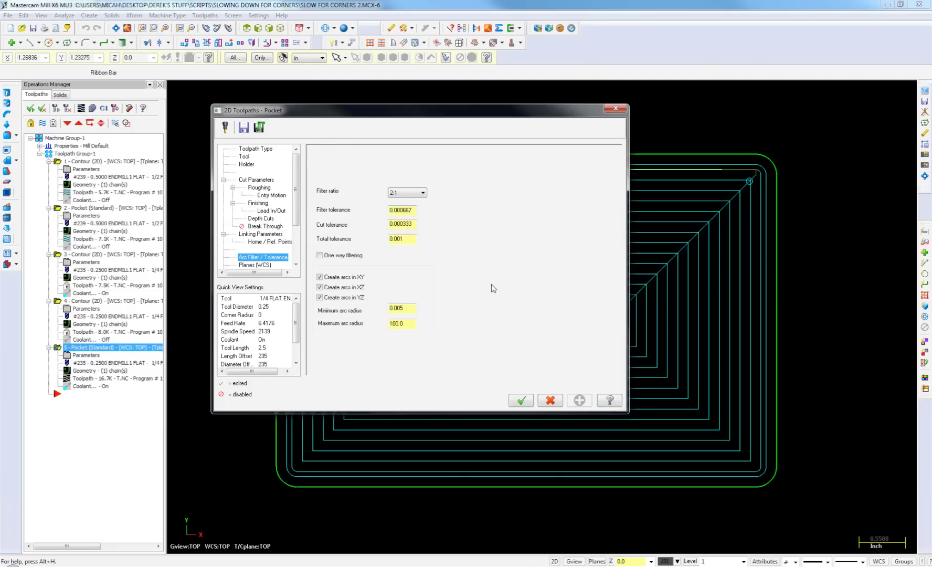
{"action": "left_click", "coordinate": [546, 399]}
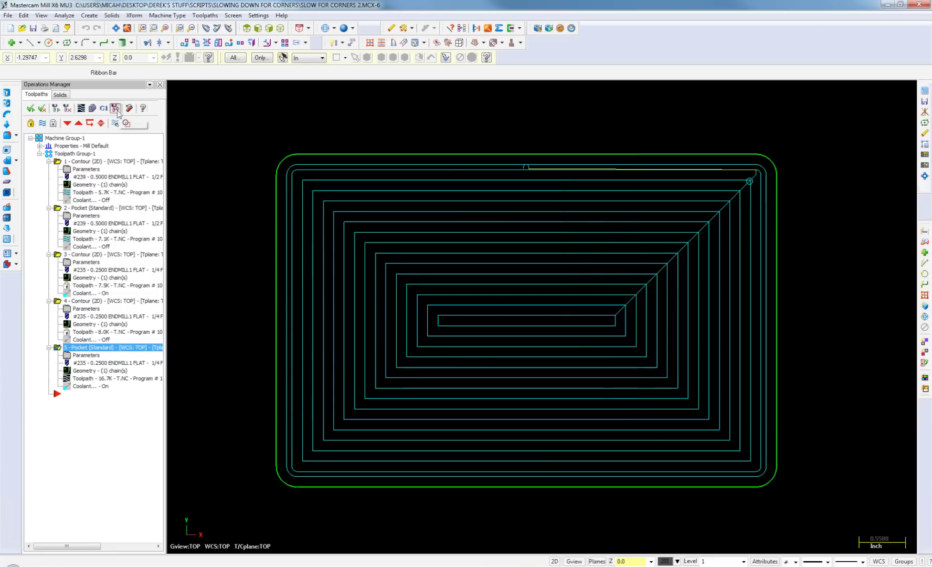
- Check the pocket operation's Highfeed optimization parameters, and open the machine dynamics settings in the machine group's General Machine Parameters
{"action": "left_click", "coordinate": [116, 109]}
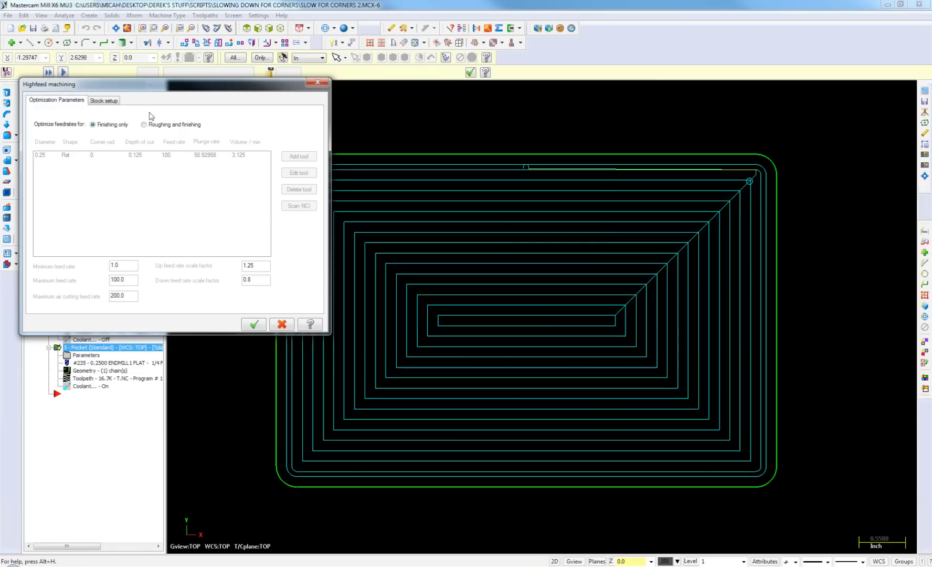
{"action": "left_click", "coordinate": [281, 325]}
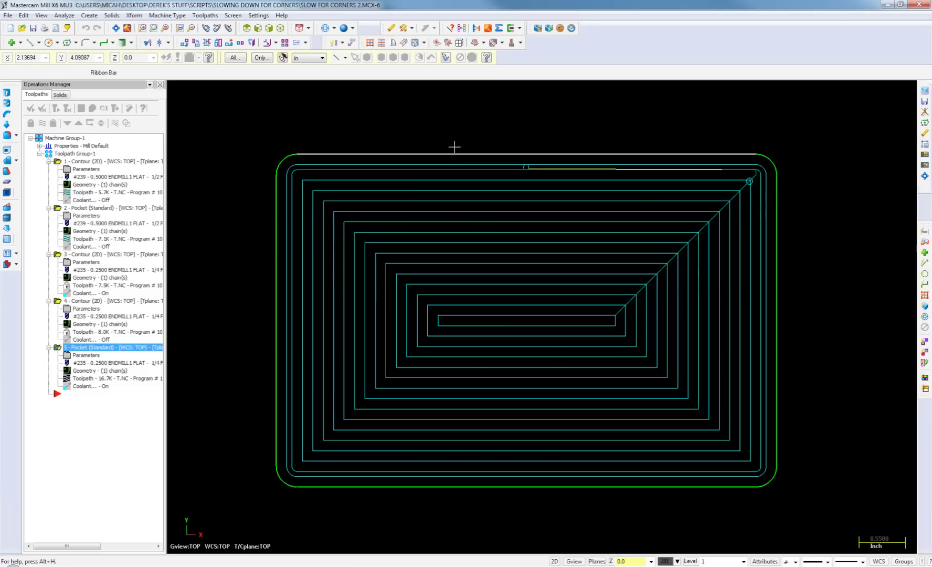
{"action": "left_click", "coordinate": [39, 146]}
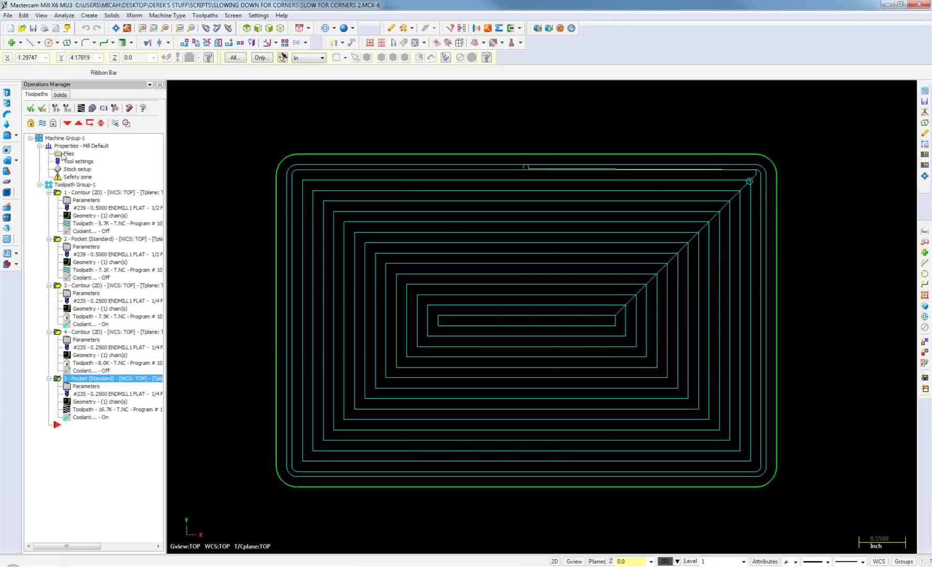
{"action": "double_click", "coordinate": [66, 154]}
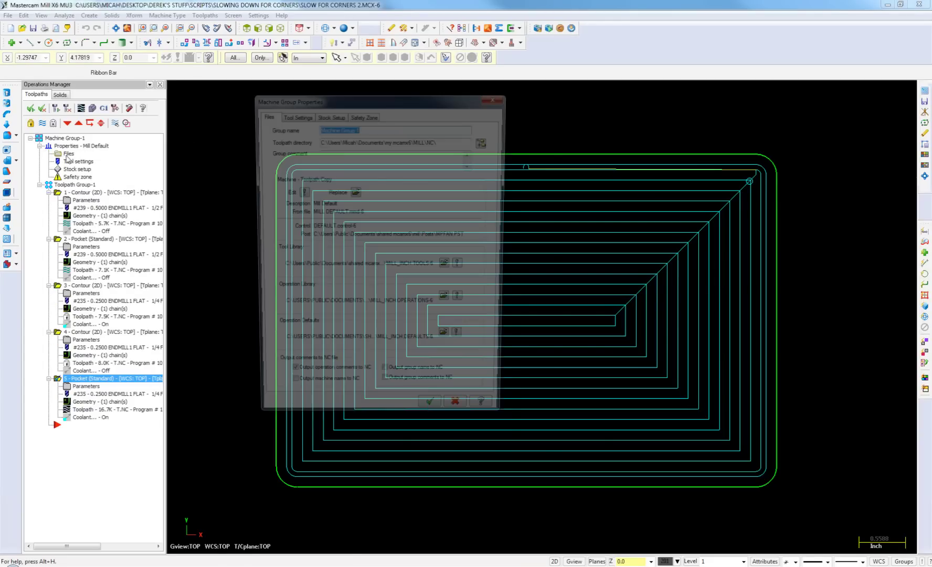
{"action": "left_click", "coordinate": [410, 202]}
{"action": "left_click", "coordinate": [313, 133]}
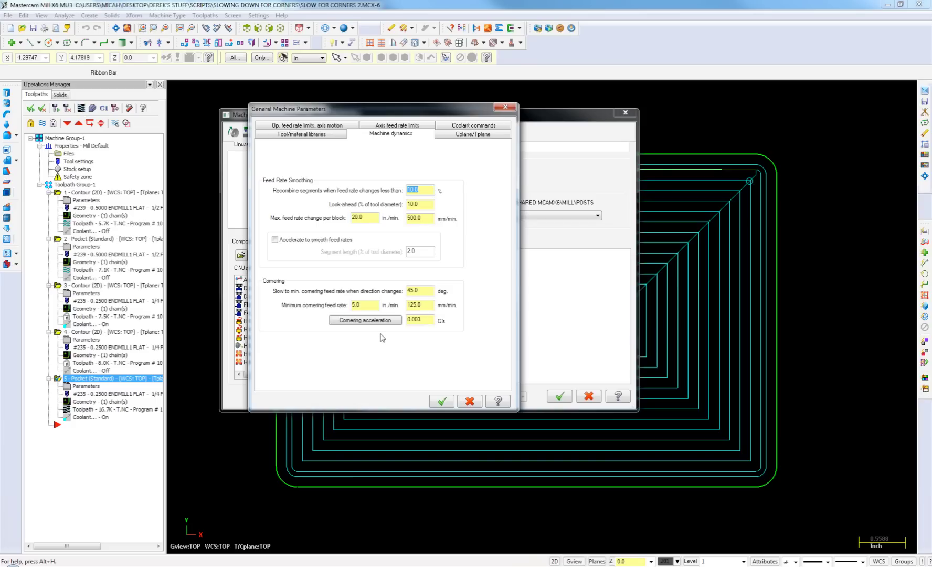
- Read the help topic on machine dynamics, covering feed rate smoothing and cornering, and close it
{"action": "left_click", "coordinate": [493, 403]}
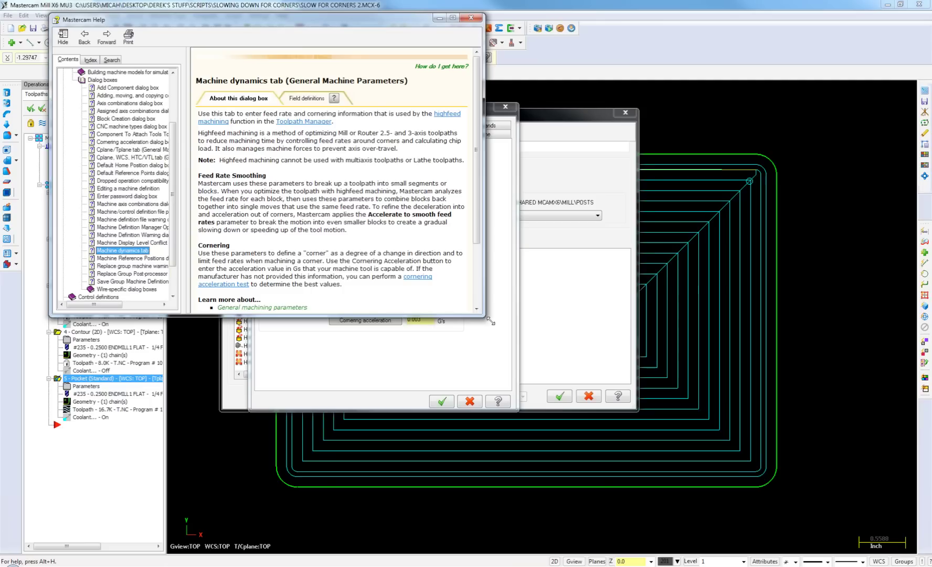
{"action": "left_click_drag", "start_coordinate": [491, 322], "coordinate": [633, 430]}
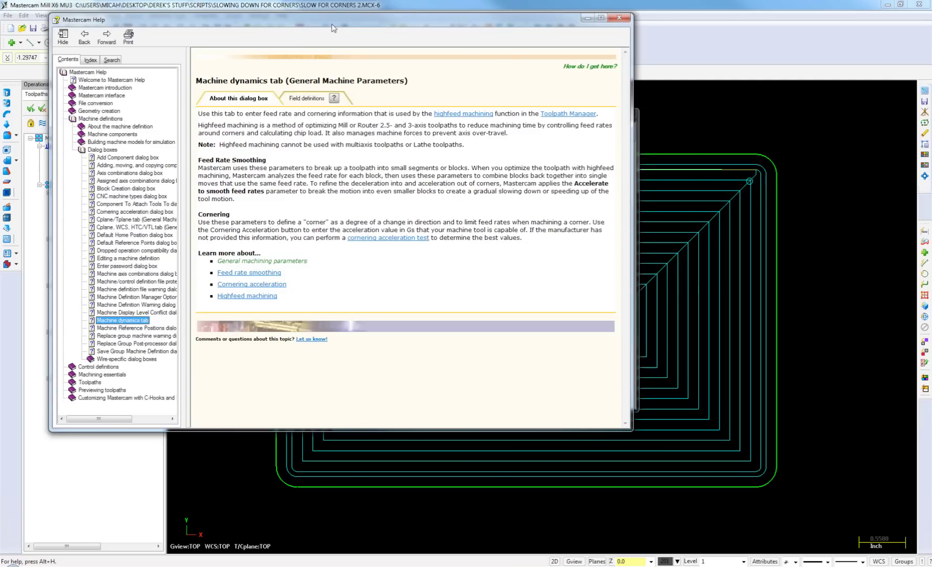
{"action": "left_click_drag", "start_coordinate": [332, 28], "coordinate": [424, 84]}
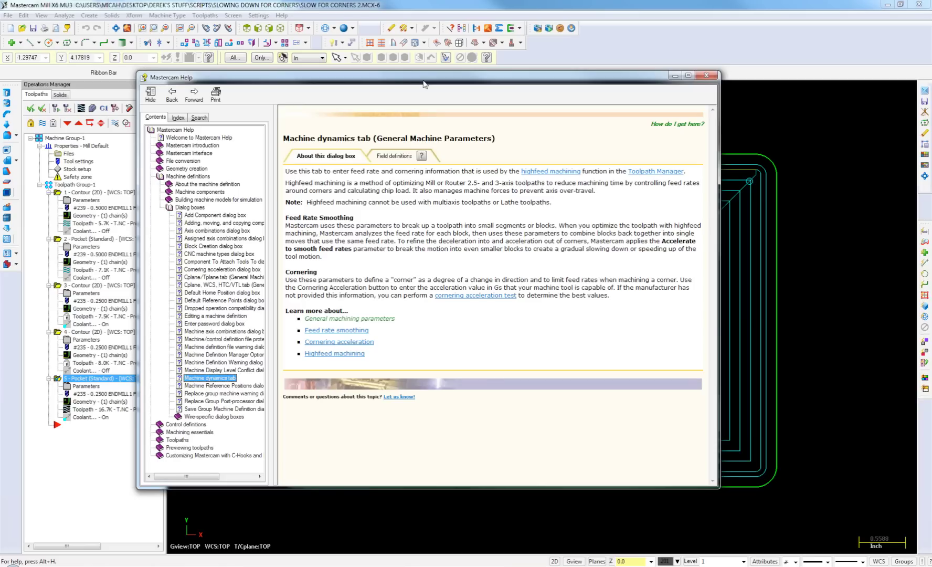
{"action": "left_click", "coordinate": [707, 77]}
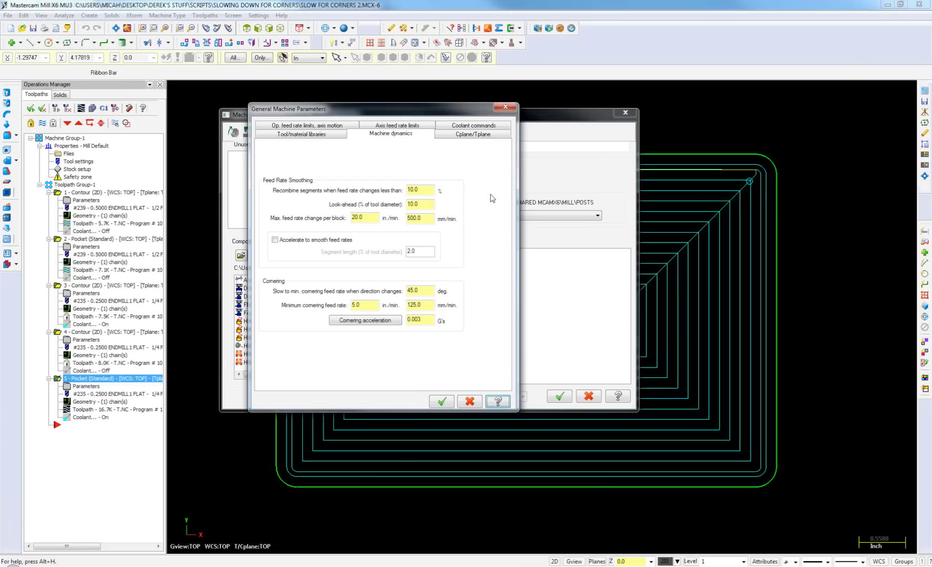
- Enable Accelerate to smooth feed rates and go through the feed rate smoothing and cornering acceleration values
{"action": "left_click", "coordinate": [293, 242]}
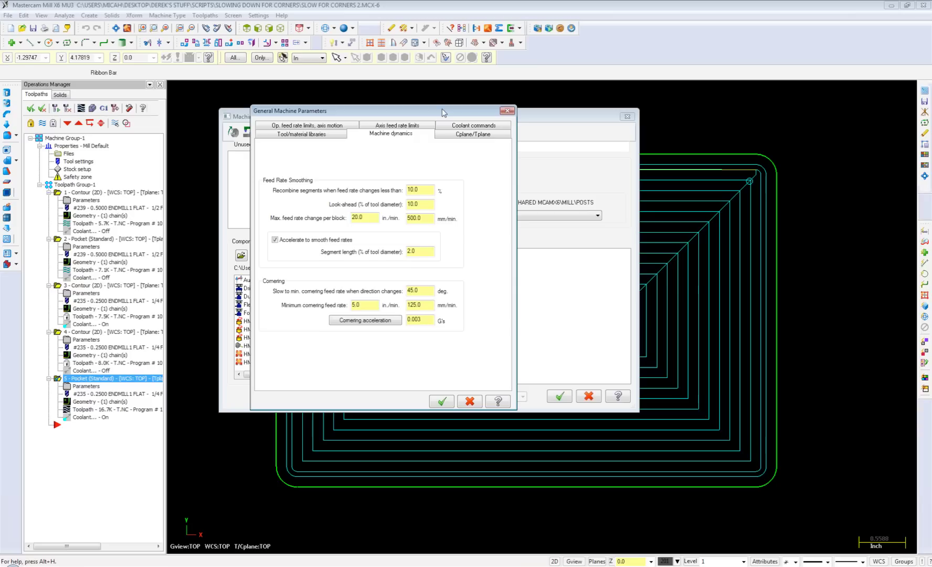
{"action": "left_click", "coordinate": [376, 218]}
{"action": "left_click", "coordinate": [426, 319]}
{"action": "left_click_drag", "start_coordinate": [417, 205], "coordinate": [402, 210]}
{"action": "left_click_drag", "start_coordinate": [373, 216], "coordinate": [342, 224]}
{"action": "double_click", "coordinate": [408, 321]}
{"action": "left_click", "coordinate": [419, 192]}
{"action": "left_click", "coordinate": [427, 205]}
- Set the maximum feed rate change per block to 500 in/min and disable Accelerate to smooth feed rates
{"action": "double_click", "coordinate": [375, 218]}
{"action": "type", "text": "500"}
{"action": "left_click", "coordinate": [274, 239]}
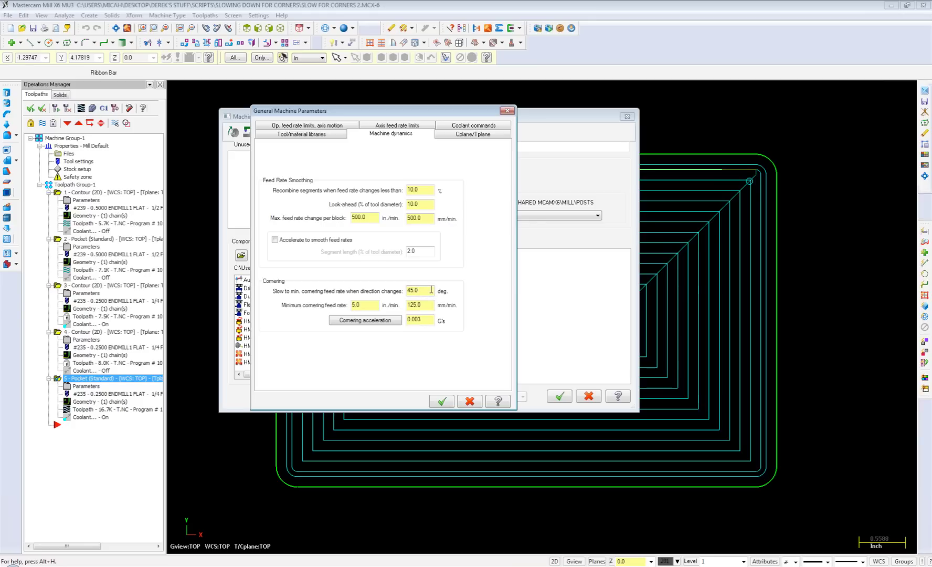
- Set the direction change for slowing to the minimum cornering feed rate to 179.9 degrees, and accept the machine group changes
{"action": "left_click_drag", "start_coordinate": [431, 289], "coordinate": [404, 289]}
{"action": "type", "text": "179.9"}
{"action": "left_click", "coordinate": [443, 401]}
{"action": "left_click", "coordinate": [559, 397]}
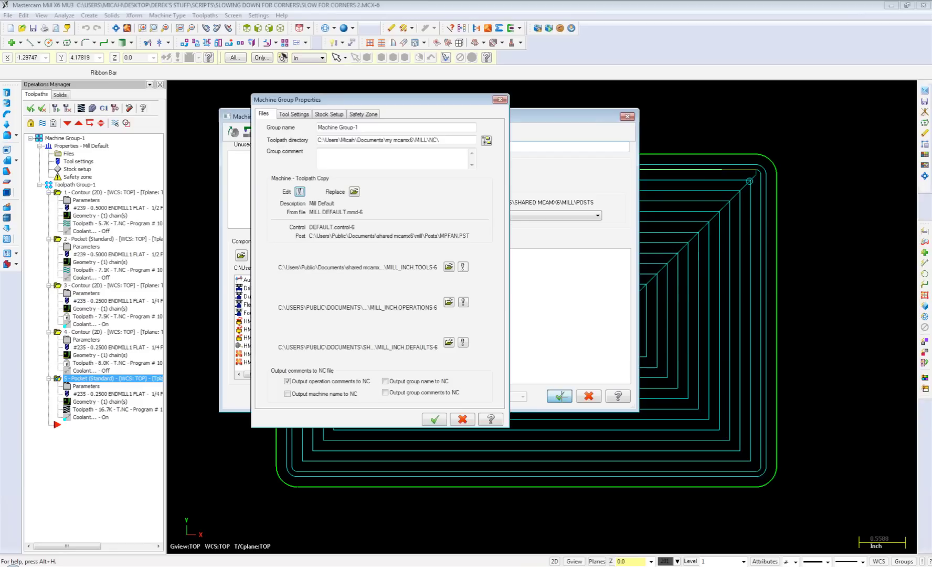
{"action": "left_click", "coordinate": [435, 418]}
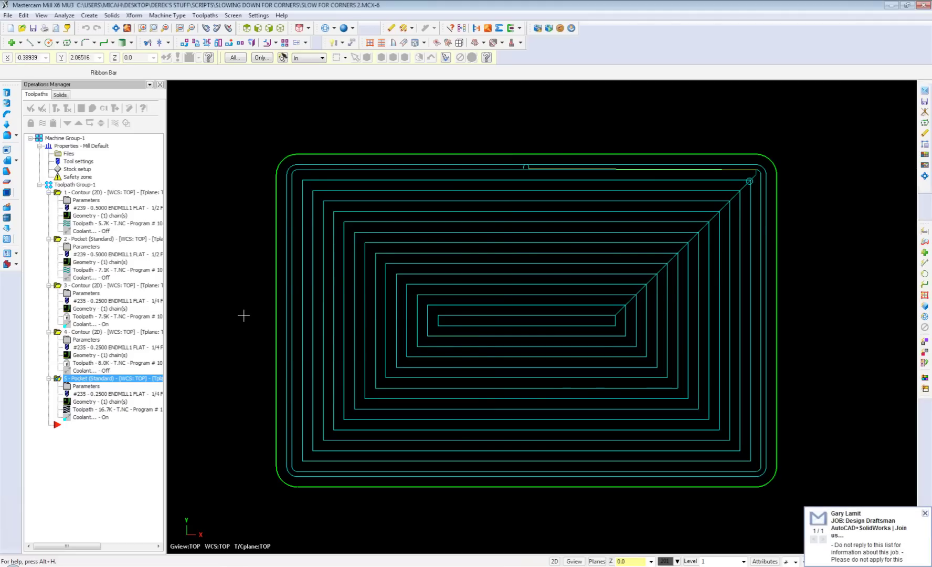
- Start a Circle Mill toolpath on one point at the right end of the rounded rectangle's upper edge
{"action": "left_click", "coordinate": [925, 513]}
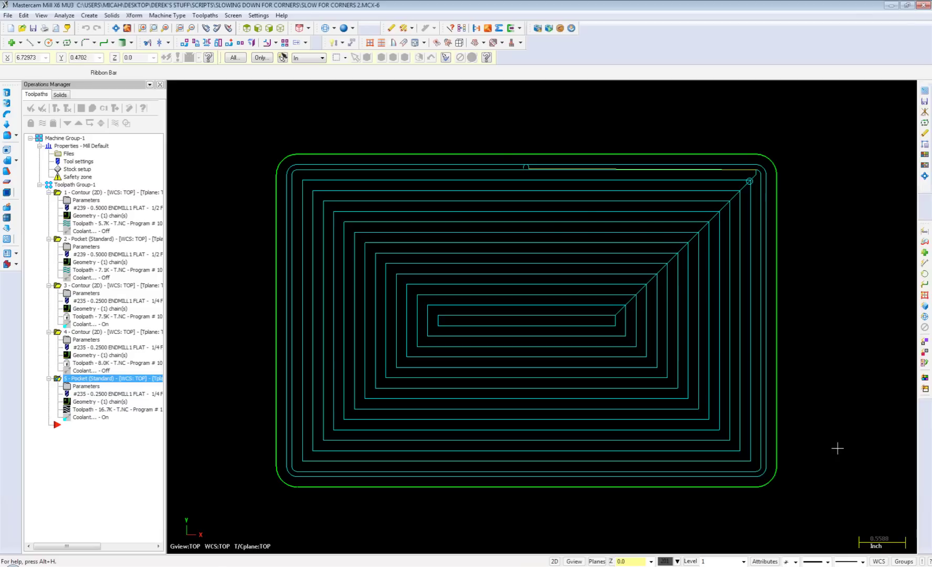
{"action": "left_click", "coordinate": [206, 16]}
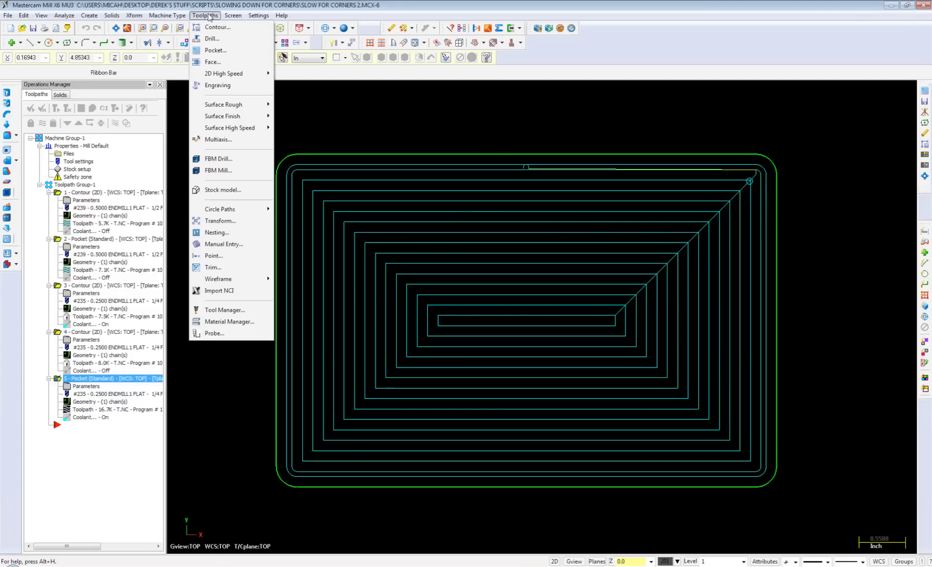
{"action": "mouse_move", "coordinate": [265, 211]}
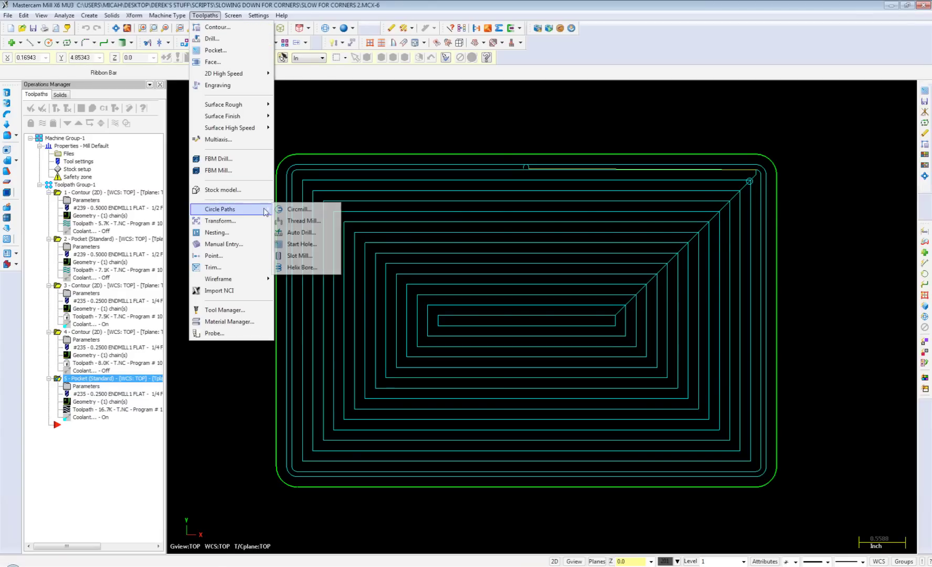
{"action": "left_click", "coordinate": [297, 209]}
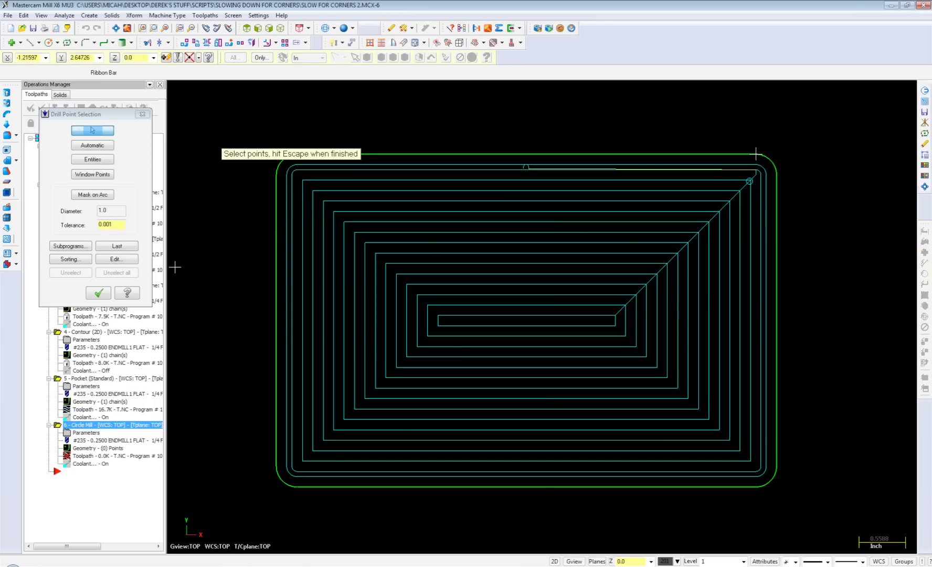
{"action": "left_click", "coordinate": [101, 293]}
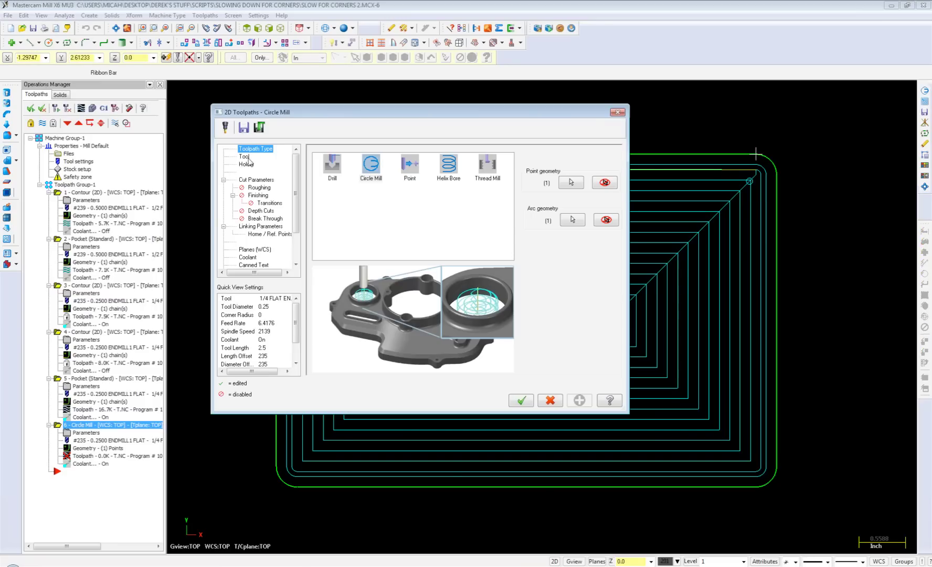
- Set the circle mill diameter to 0.75 and enable roughing with helical entry
{"action": "left_click", "coordinate": [244, 156]}
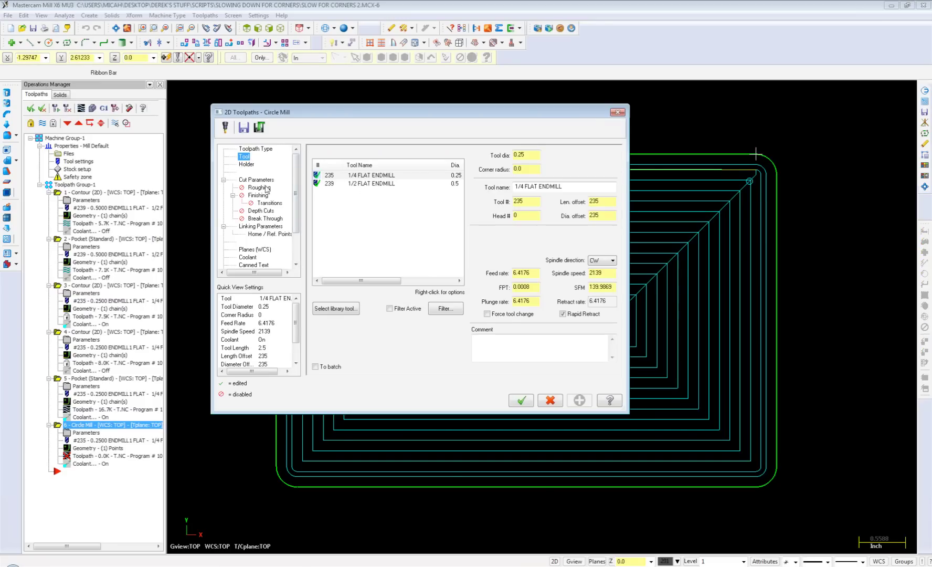
{"action": "left_click", "coordinate": [259, 180]}
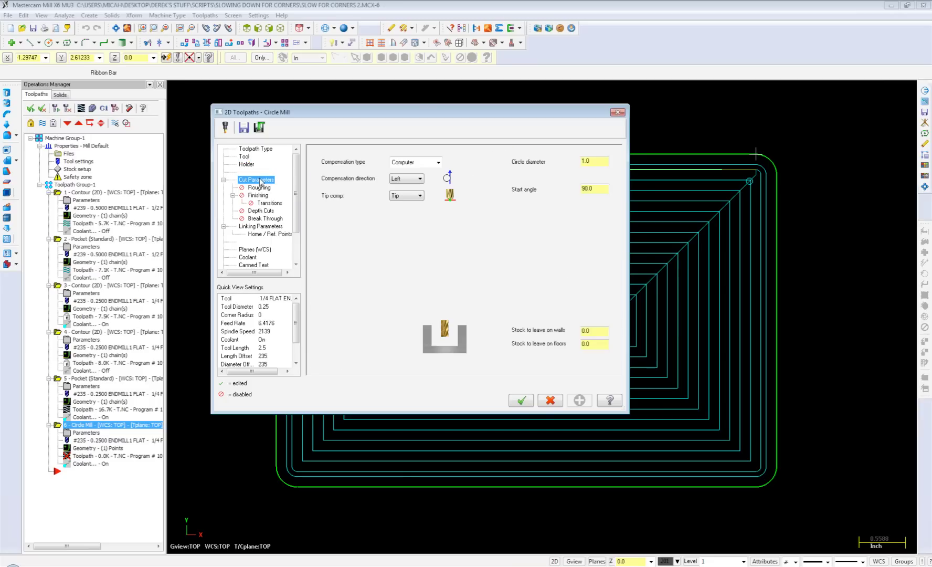
{"action": "left_click_drag", "start_coordinate": [593, 160], "coordinate": [577, 166]}
{"action": "type", "text": ".75"}
{"action": "left_click", "coordinate": [259, 188]}
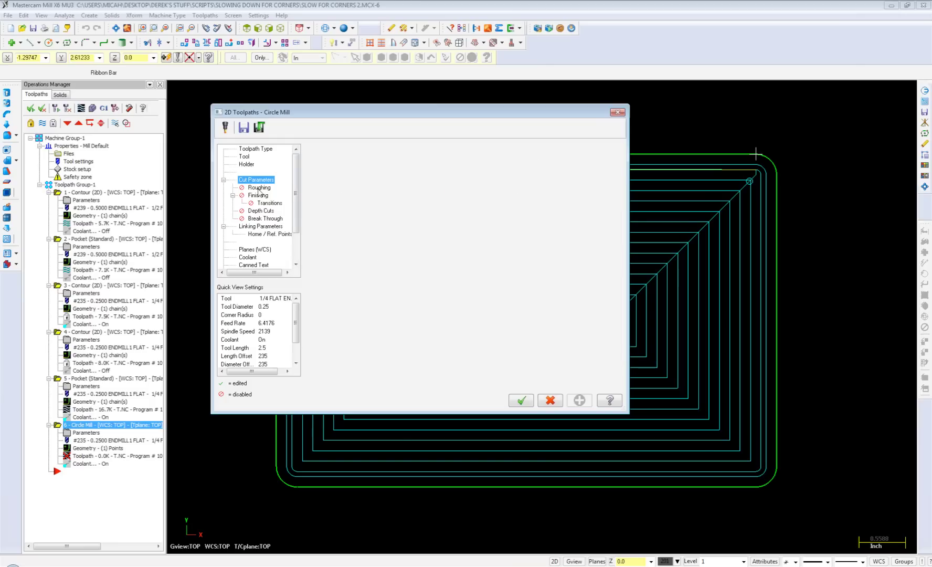
{"action": "left_click", "coordinate": [322, 157]}
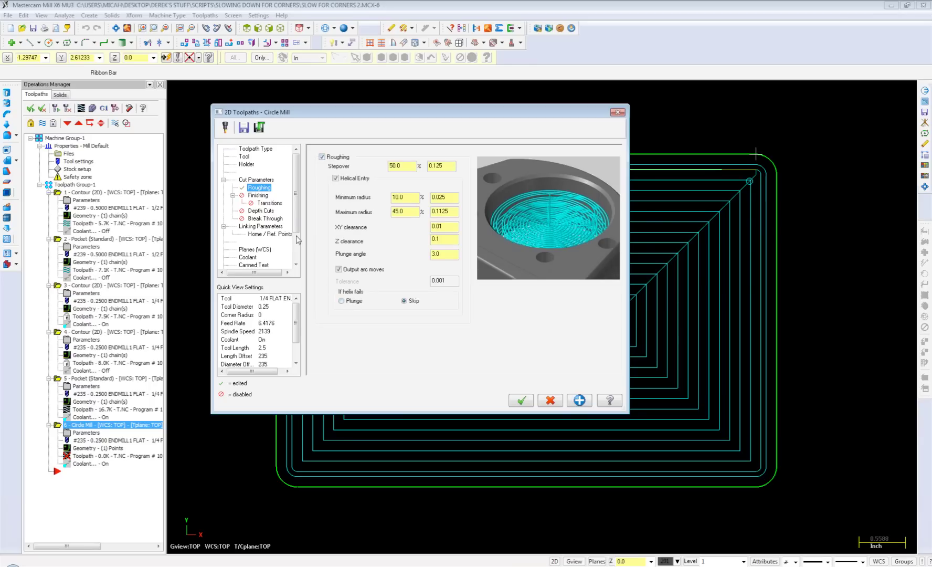
- Enable finishing with one finish pass at .01 spacing, and generate the circle mill toolpath
{"action": "left_click", "coordinate": [258, 196]}
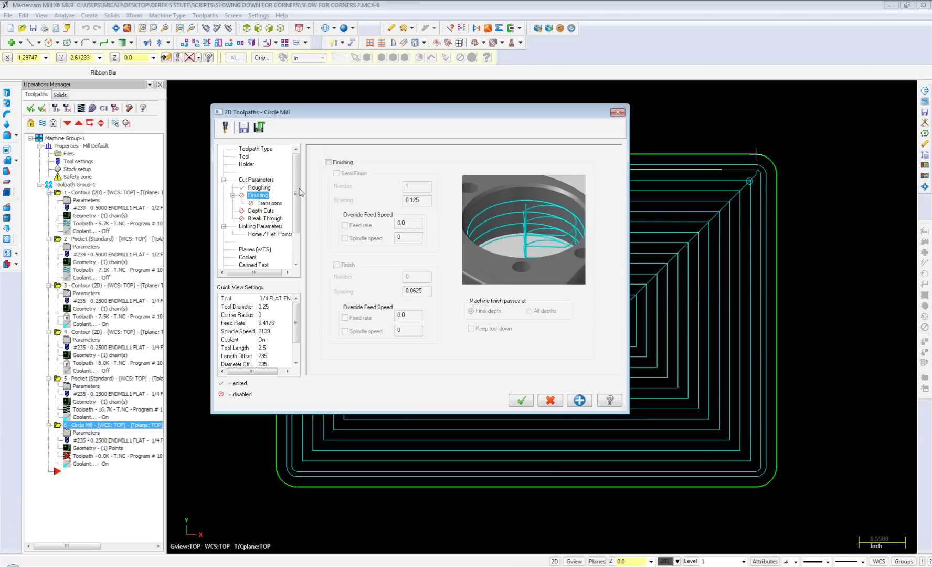
{"action": "left_click", "coordinate": [329, 162]}
{"action": "left_click", "coordinate": [336, 264]}
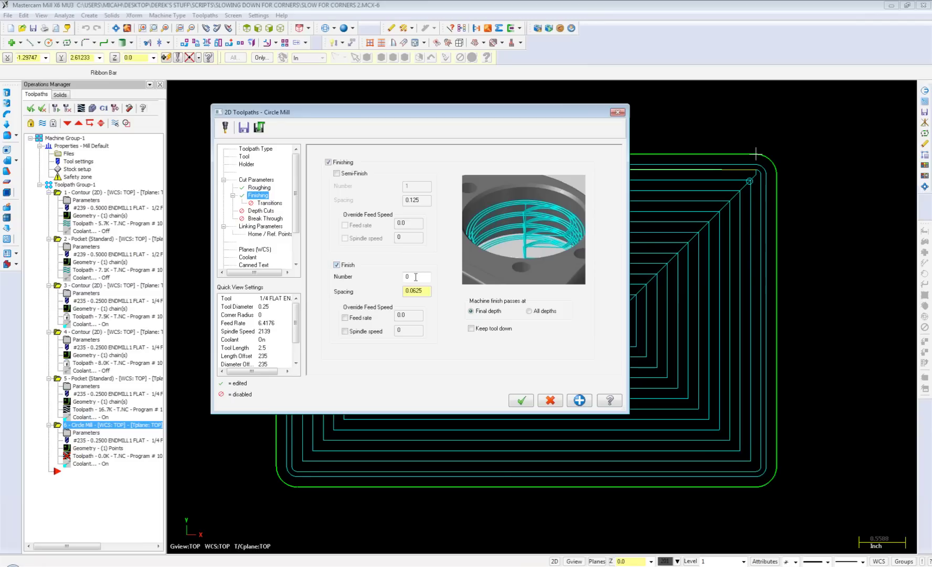
{"action": "key", "text": "Tab"}
{"action": "type", "text": "1"}
{"action": "double_click", "coordinate": [415, 291]}
{"action": "type", "text": "0"}
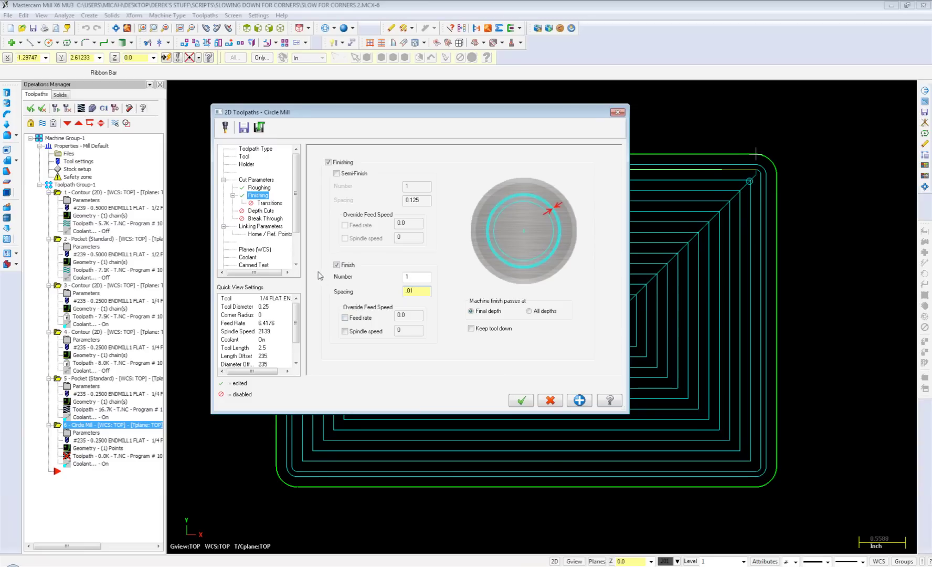
{"action": "left_click", "coordinate": [522, 400]}
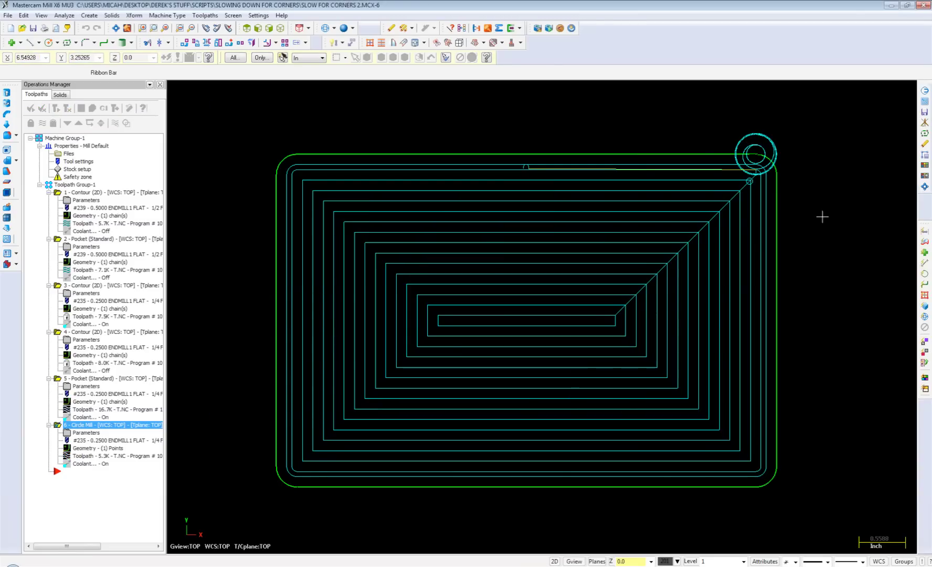
- Backplot the circle mill toolpath and step through its first entry moves
{"action": "left_click", "coordinate": [92, 456]}
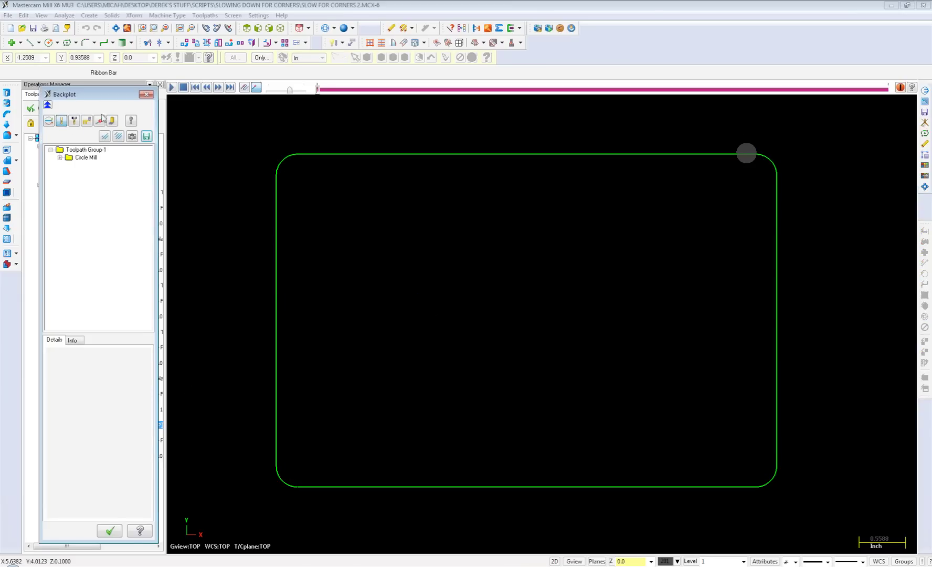
{"action": "left_click", "coordinate": [218, 87]}
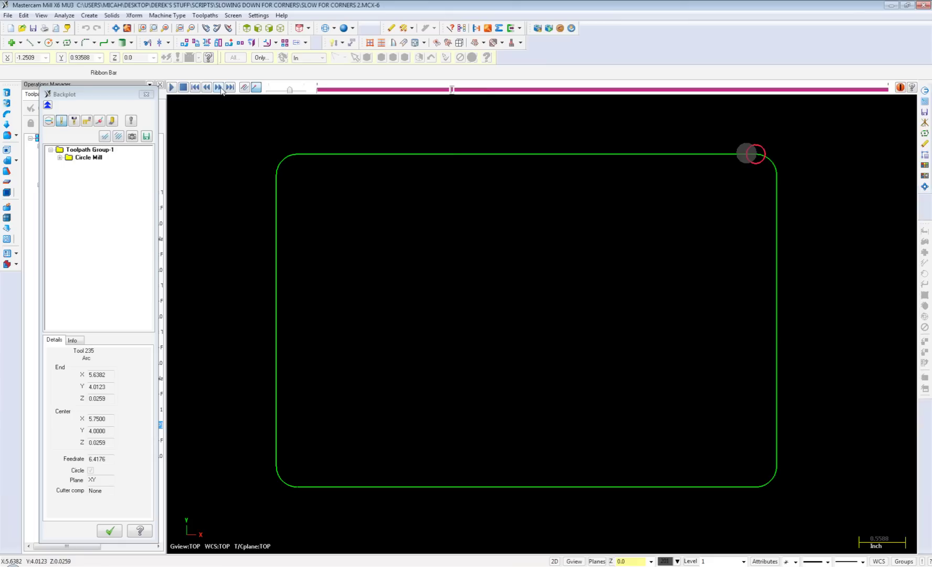
{"action": "left_click", "coordinate": [218, 87]}
{"action": "left_click", "coordinate": [218, 88]}
{"action": "left_click", "coordinate": [219, 87]}
{"action": "left_click", "coordinate": [110, 531]}
- Set the circle mill tool's feed rate to 100, plunge rate to 50 and spindle speed to 12000
{"action": "left_click", "coordinate": [86, 433]}
{"action": "left_click", "coordinate": [245, 156]}
{"action": "left_click_drag", "start_coordinate": [532, 272], "coordinate": [509, 274]}
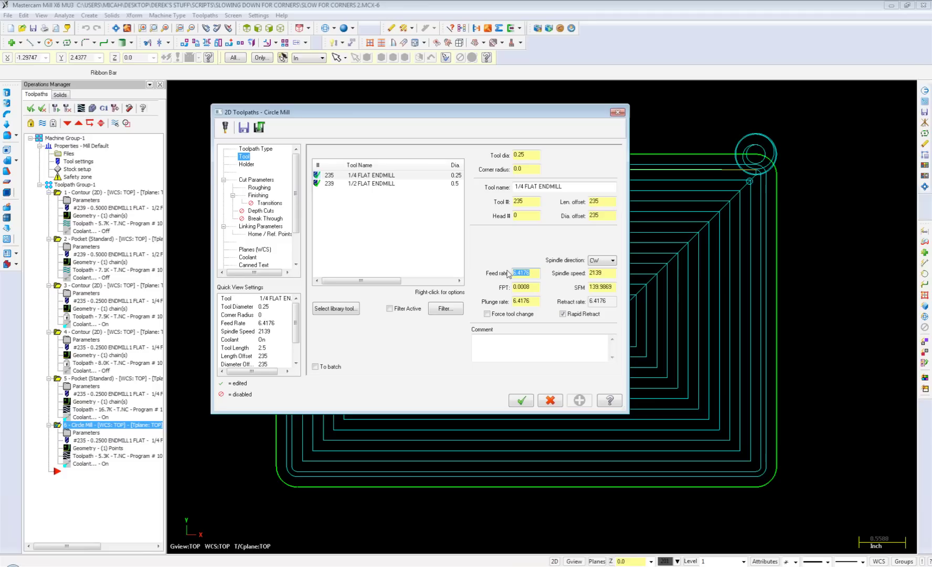
{"action": "type", "text": "100"}
{"action": "left_click_drag", "start_coordinate": [536, 300], "coordinate": [513, 298]}
{"action": "type", "text": "50"}
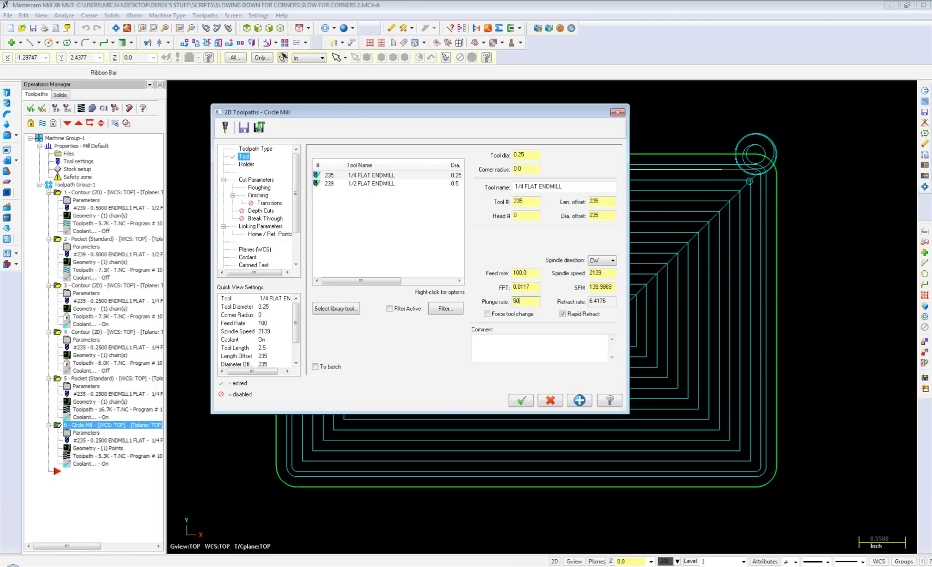
{"action": "left_click_drag", "start_coordinate": [607, 274], "coordinate": [594, 274]}
{"action": "type", "text": "12000"}
{"action": "left_click", "coordinate": [522, 400]}
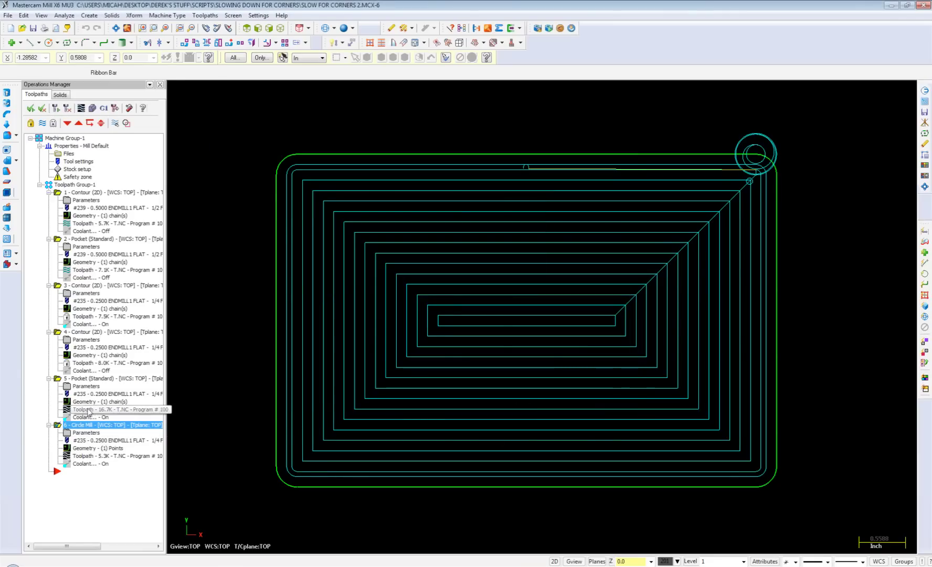
- Backplot the circle mill toolpath with the new feeds and check the feedrate of each arc move
{"action": "left_click", "coordinate": [93, 454]}
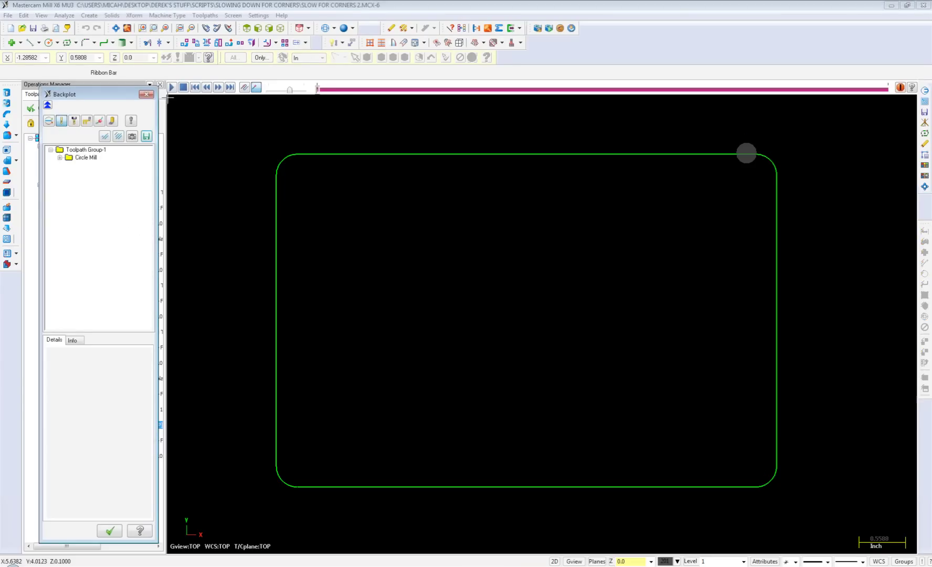
{"action": "left_click", "coordinate": [218, 87]}
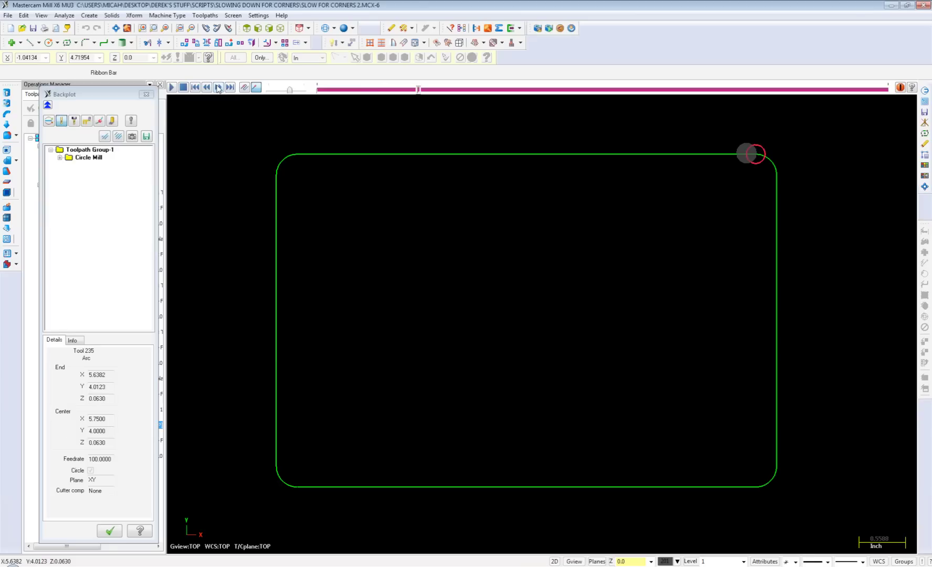
{"action": "left_click", "coordinate": [218, 87]}
{"action": "left_click", "coordinate": [218, 87]}
{"action": "left_click", "coordinate": [218, 88]}
{"action": "left_click", "coordinate": [218, 87]}
{"action": "left_click", "coordinate": [217, 87]}
{"action": "left_click", "coordinate": [217, 87]}
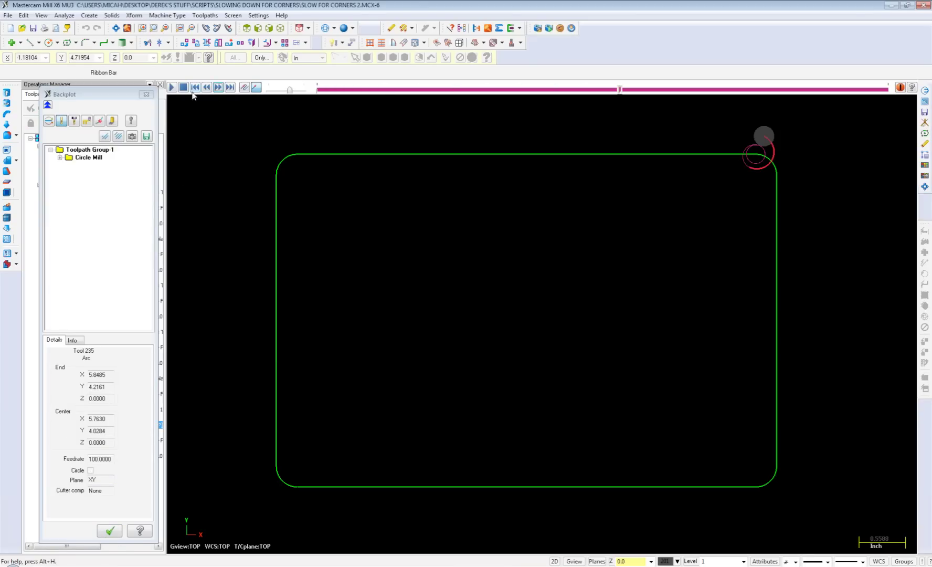
{"action": "left_click", "coordinate": [218, 87]}
{"action": "left_click", "coordinate": [218, 88]}
{"action": "left_click", "coordinate": [218, 87]}
{"action": "left_click", "coordinate": [218, 87]}
{"action": "left_click", "coordinate": [218, 87]}
{"action": "left_click", "coordinate": [110, 530]}
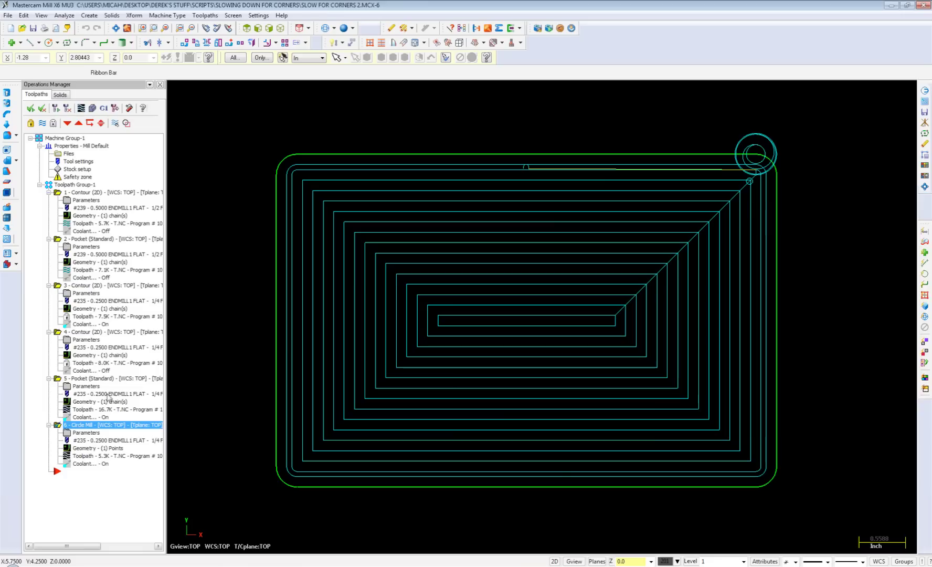
{"action": "left_click", "coordinate": [116, 109]}
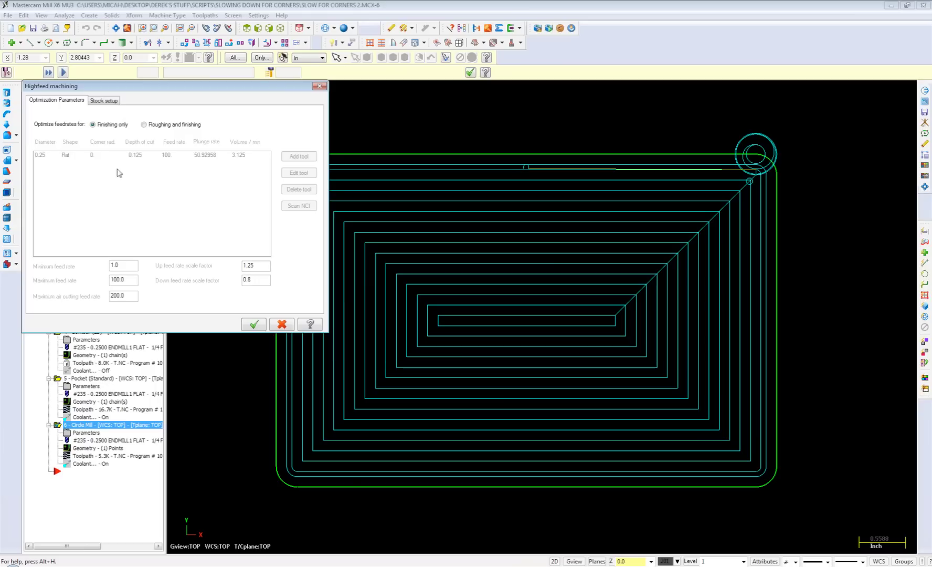
{"action": "left_click", "coordinate": [251, 326]}
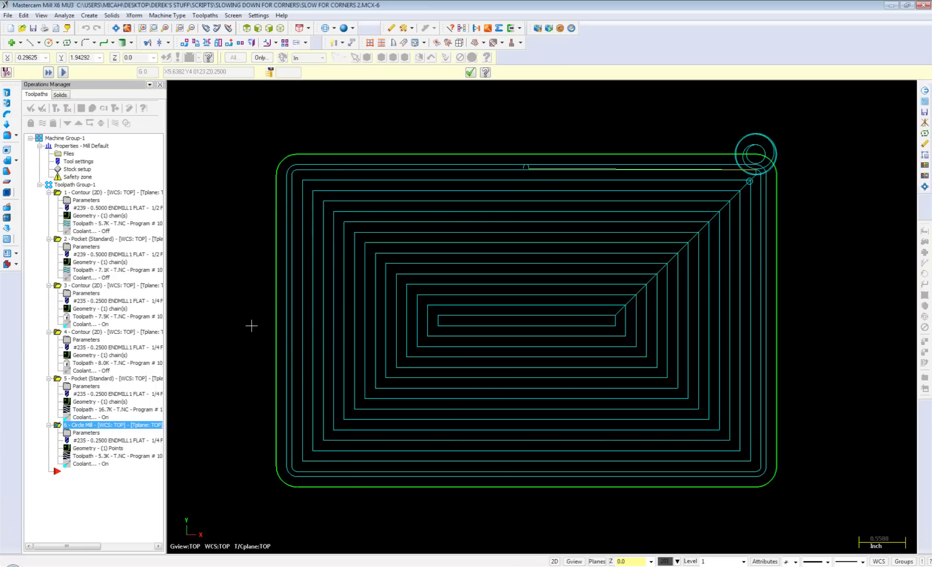
{"action": "left_click", "coordinate": [470, 73]}
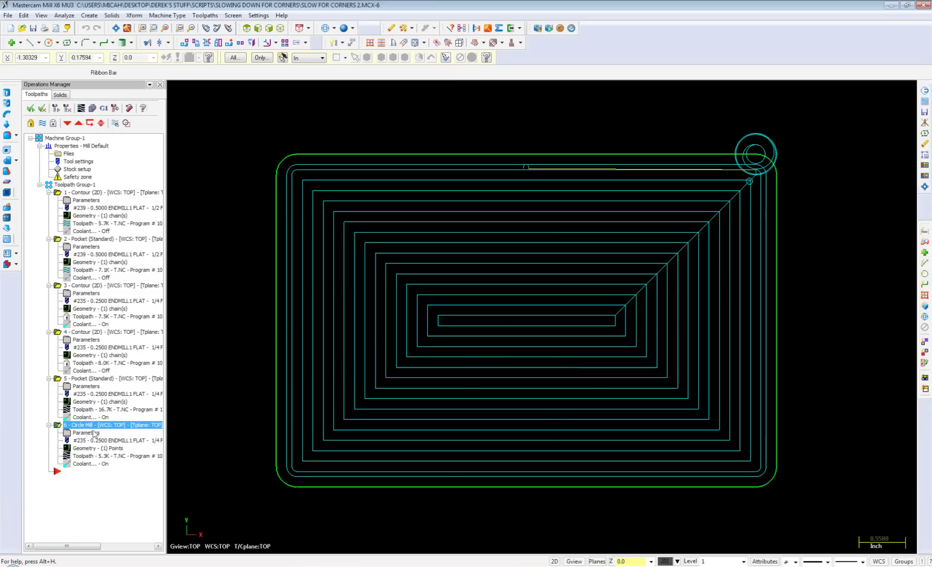
- Run Highfeed machining on the circle mill operation with feedrates optimized for finishing only, and keep the optimized operation
{"action": "left_click", "coordinate": [117, 109]}
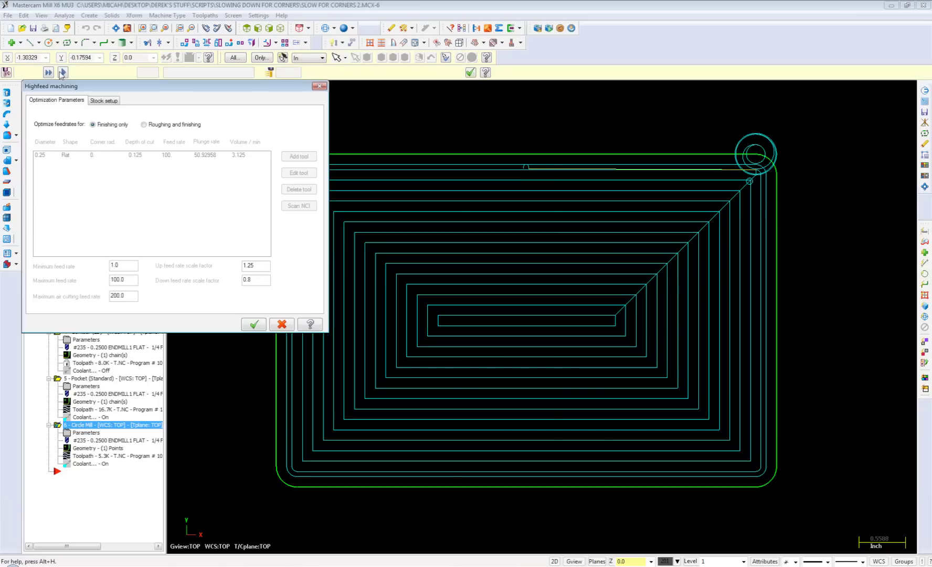
{"action": "left_click", "coordinate": [254, 325]}
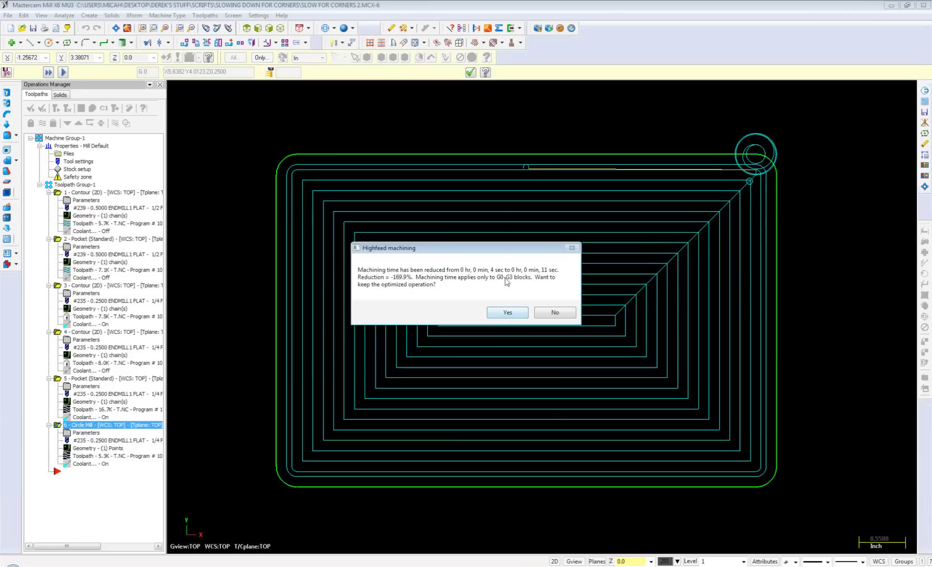
{"action": "left_click", "coordinate": [499, 313]}
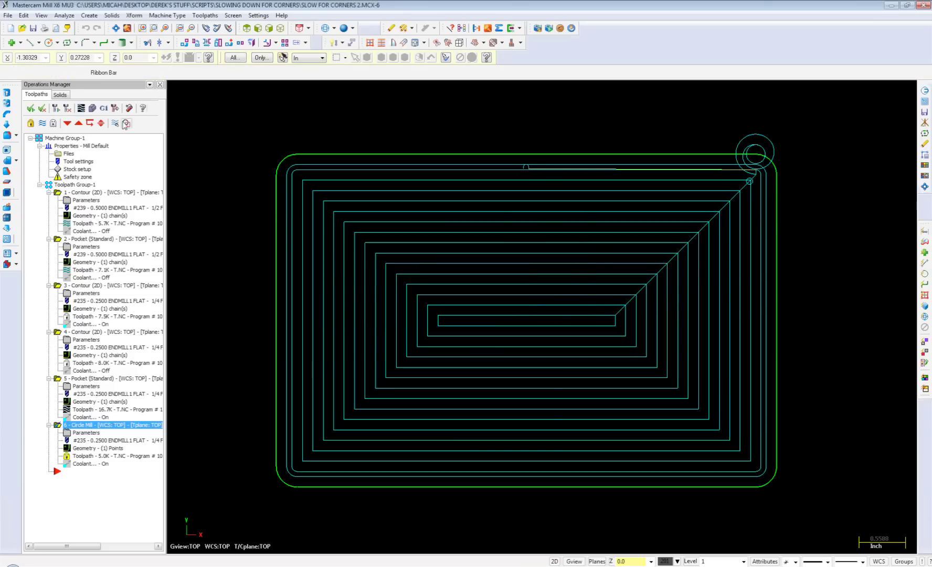
- Backplot the optimized circle mill toolpath and check the feedrate of its helical entry arcs
{"action": "left_click", "coordinate": [84, 110]}
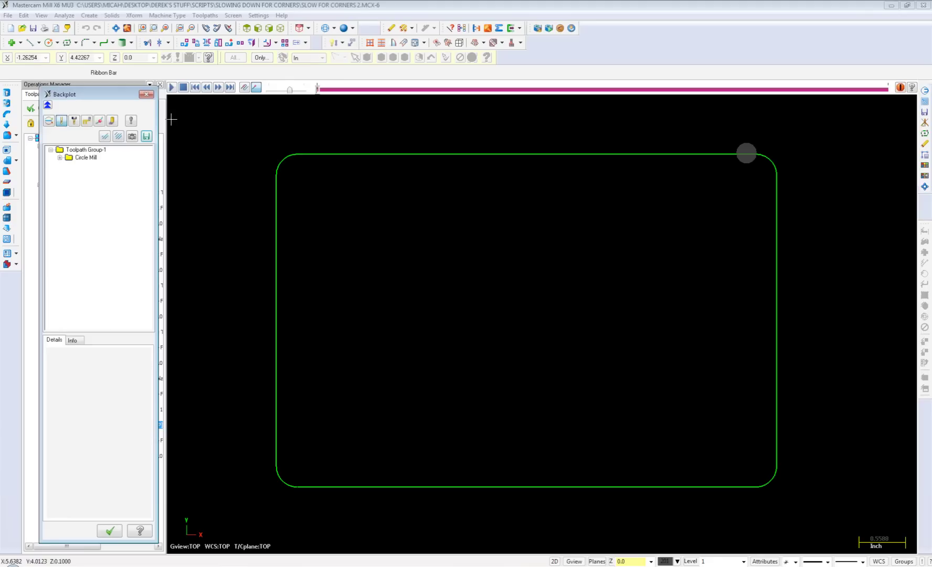
{"action": "left_click", "coordinate": [218, 88]}
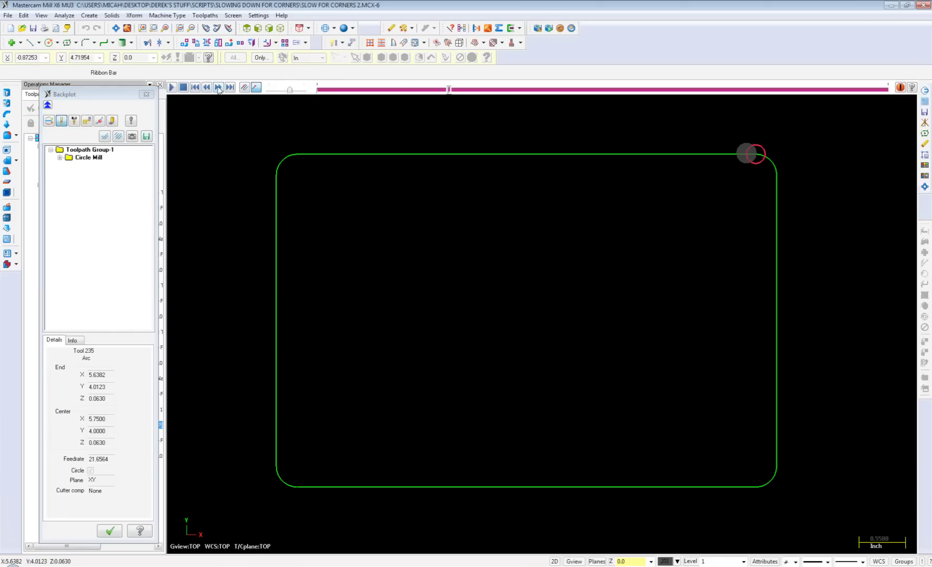
{"action": "left_click", "coordinate": [218, 88]}
{"action": "double_click", "coordinate": [109, 459]}
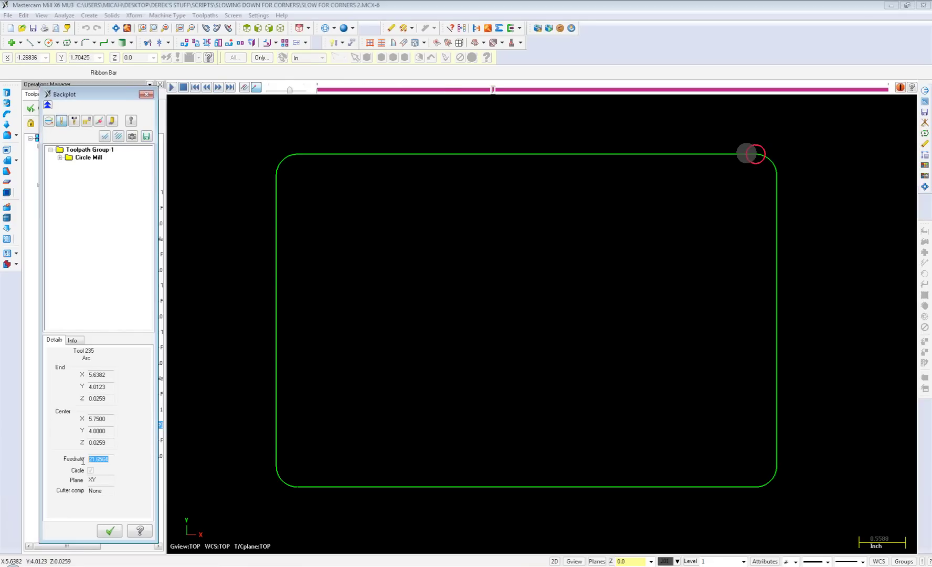
{"action": "left_click", "coordinate": [218, 87]}
{"action": "left_click", "coordinate": [220, 88]}
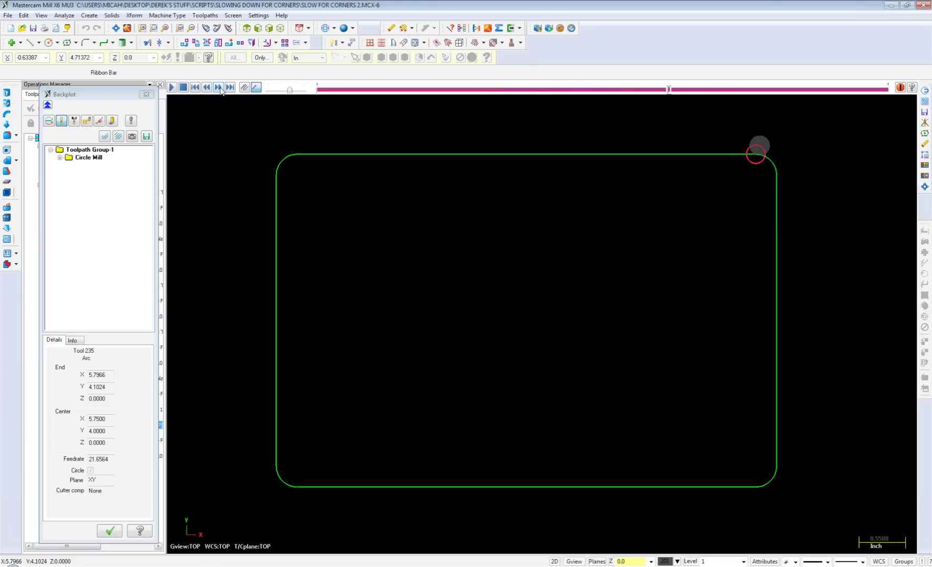
- Step through the outward roughing and finishing arcs, check their feedrates, and close the backplot
{"action": "left_click", "coordinate": [219, 88]}
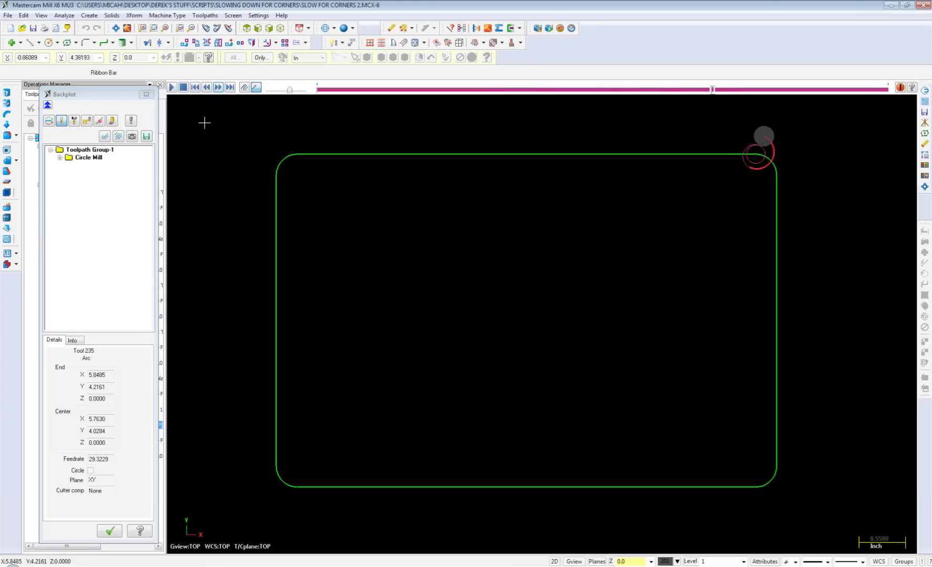
{"action": "left_click_drag", "start_coordinate": [112, 459], "coordinate": [84, 462]}
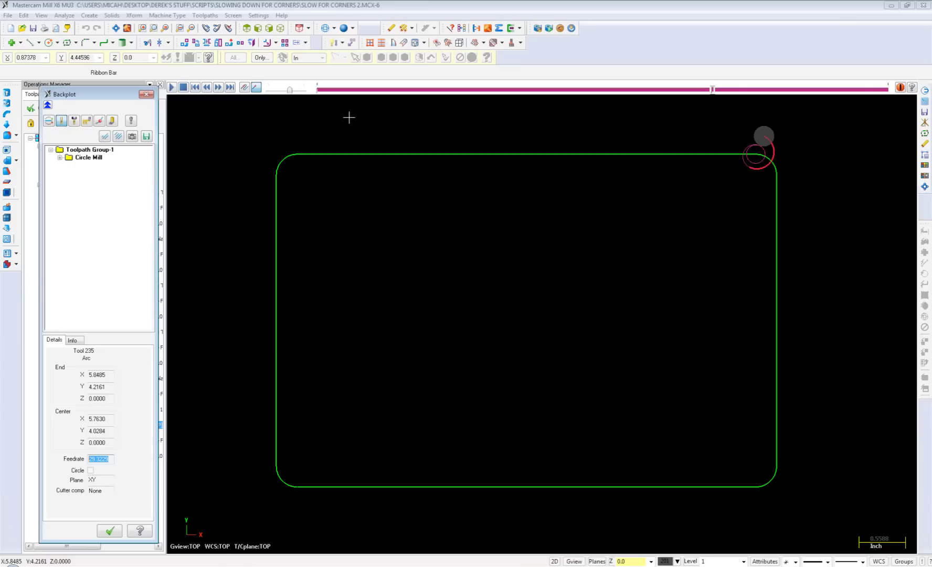
{"action": "left_click", "coordinate": [219, 87]}
{"action": "left_click", "coordinate": [218, 87]}
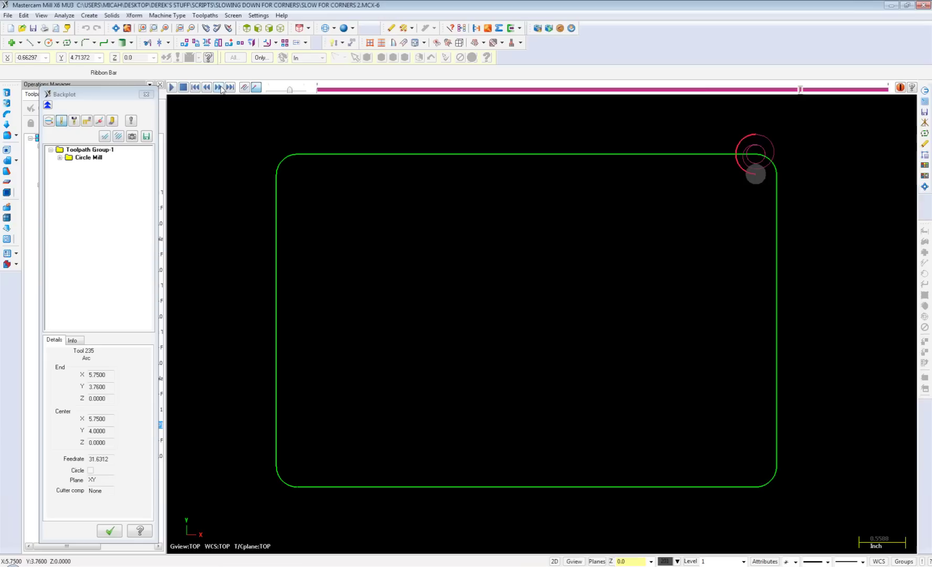
{"action": "left_click_drag", "start_coordinate": [113, 458], "coordinate": [76, 462]}
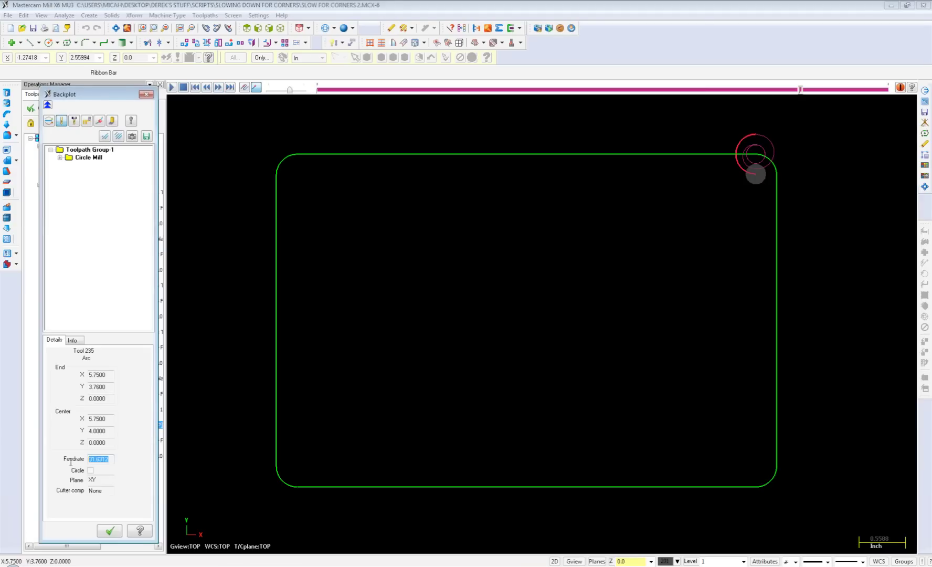
{"action": "left_click", "coordinate": [218, 87]}
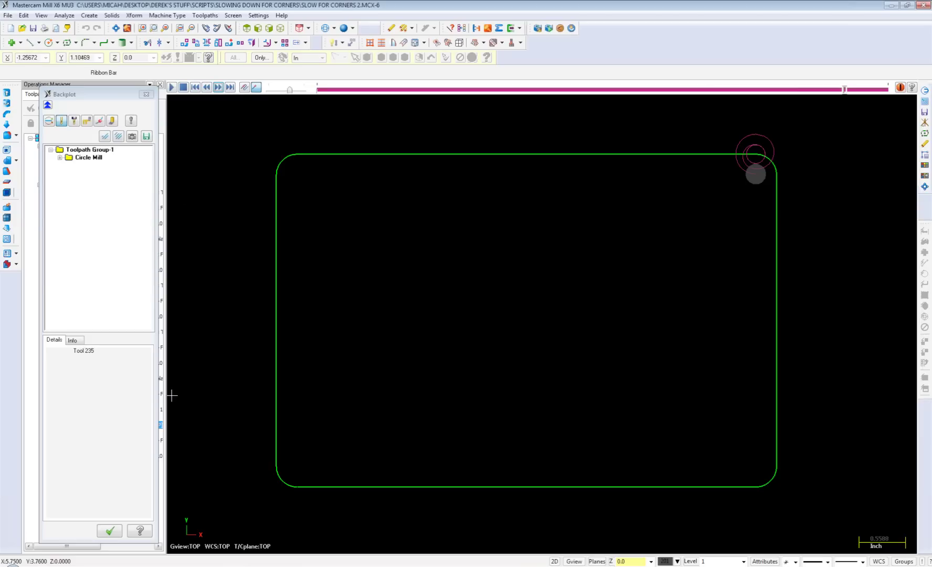
{"action": "left_click", "coordinate": [110, 532]}
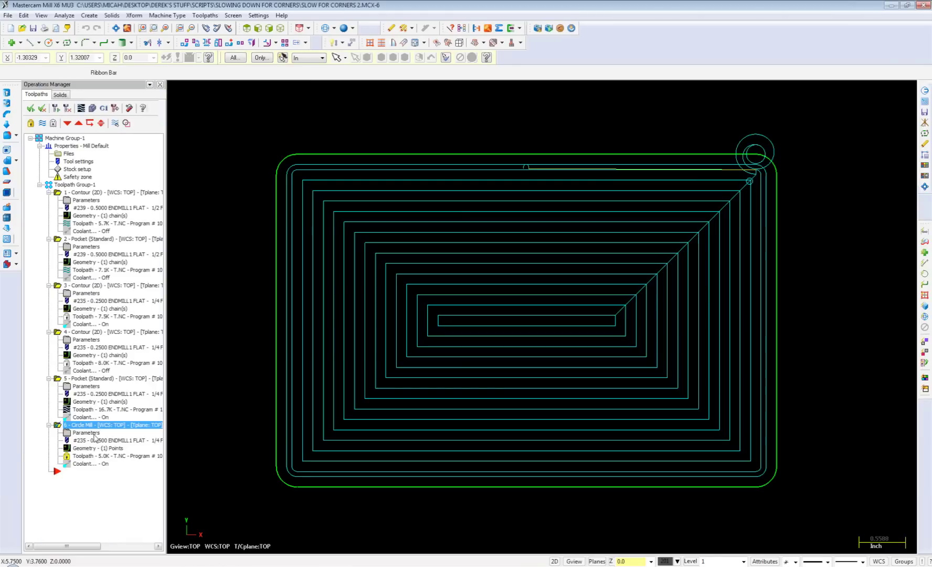
- Review the circle mill operation's tool feeds, circle diameter, roughing and finishing settings
{"action": "left_click", "coordinate": [95, 433]}
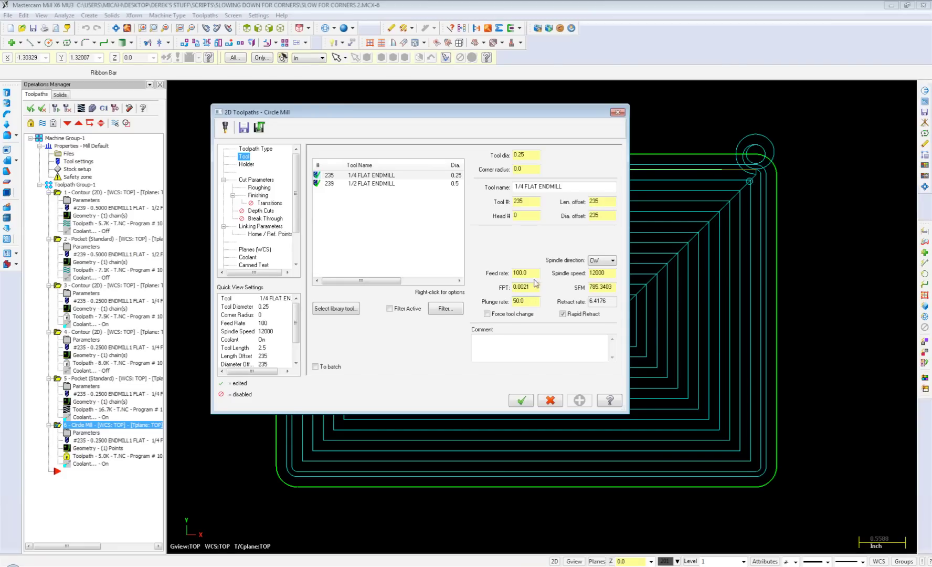
{"action": "left_click_drag", "start_coordinate": [533, 275], "coordinate": [508, 278]}
{"action": "left_click", "coordinate": [527, 301]}
{"action": "left_click", "coordinate": [252, 181]}
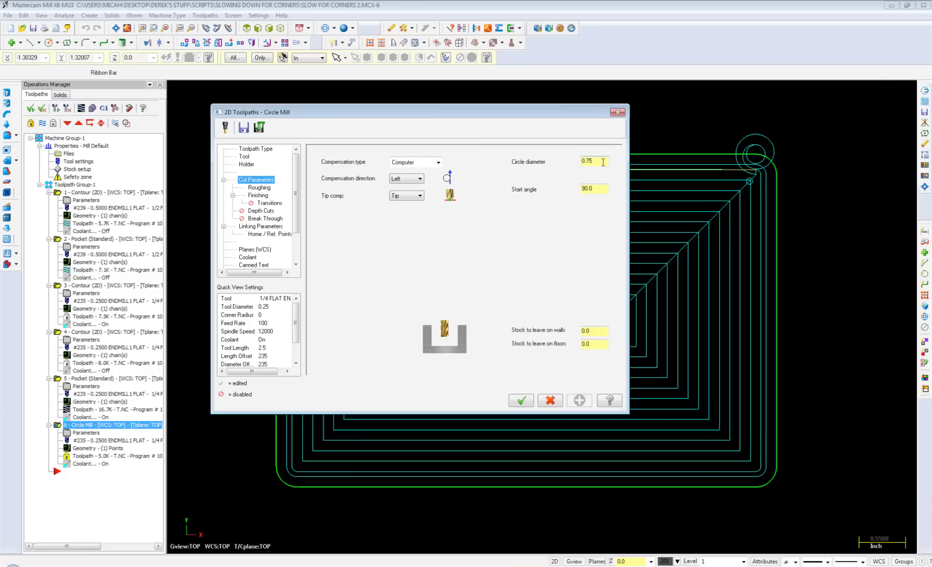
{"action": "left_click", "coordinate": [257, 188]}
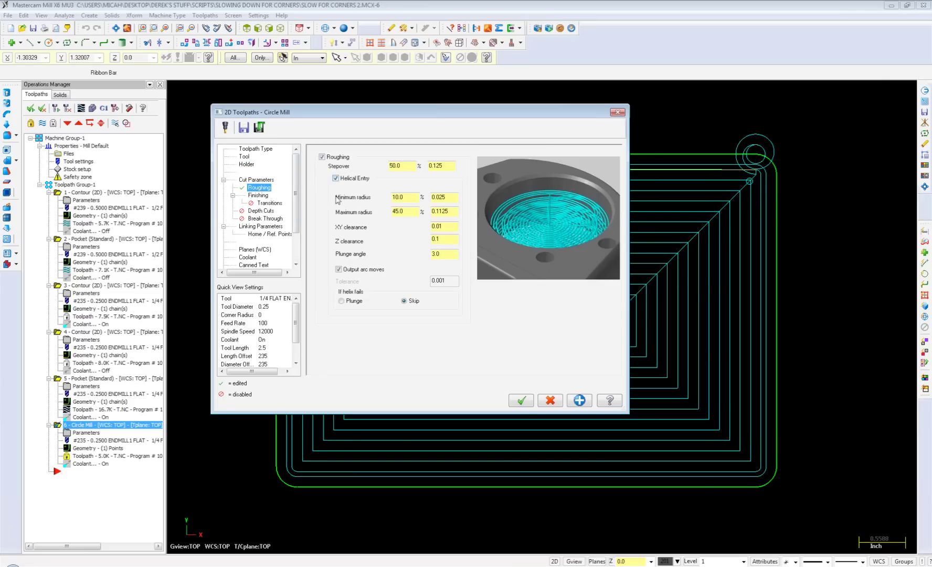
{"action": "left_click", "coordinate": [258, 196]}
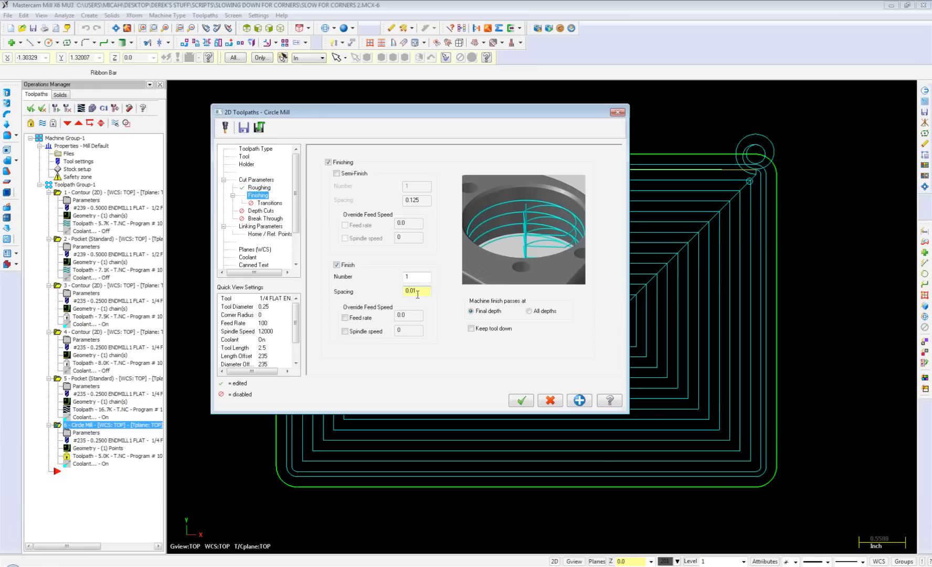
{"action": "left_click", "coordinate": [522, 401]}
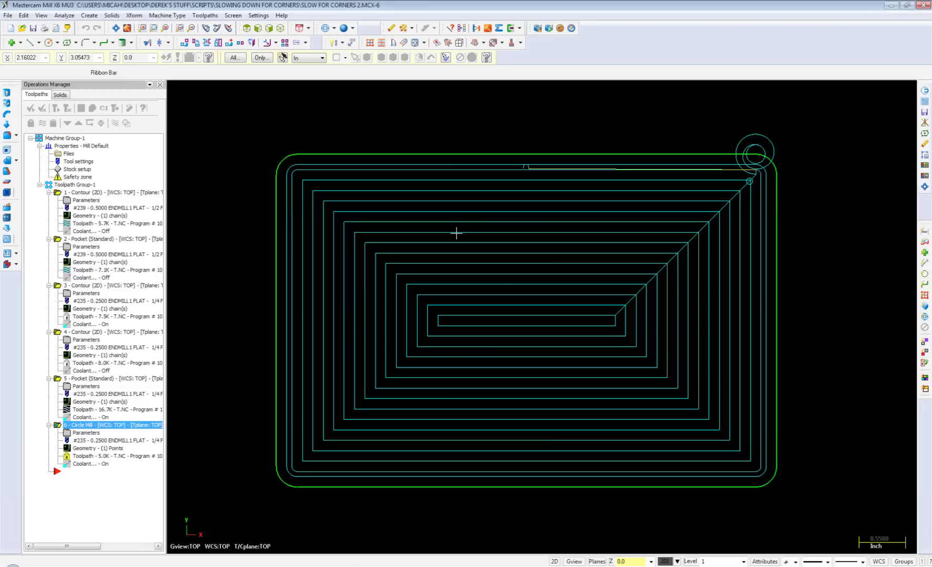
- Backplot the circle mill operation again and step through its helical entry moves
{"action": "left_click_drag", "start_coordinate": [101, 425], "coordinate": [100, 430]}
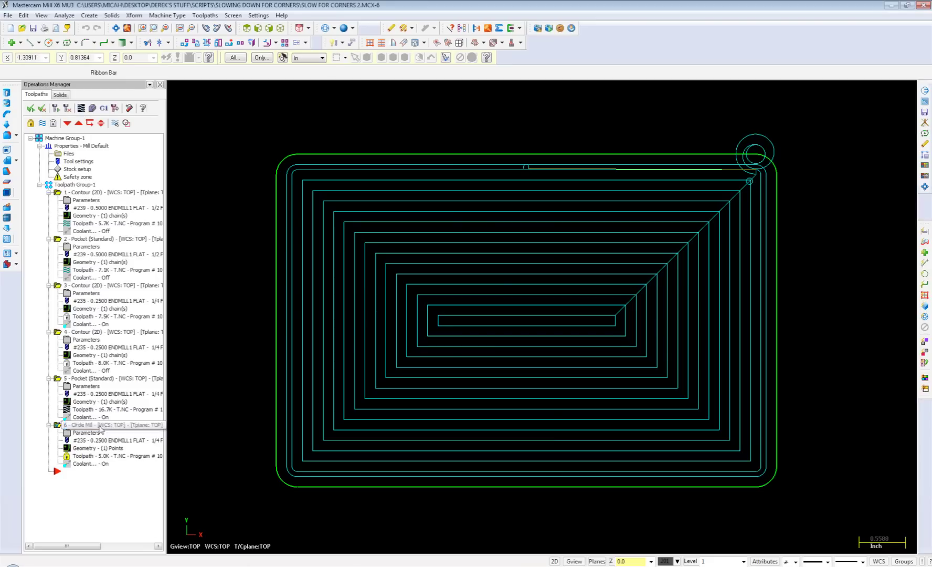
{"action": "left_click", "coordinate": [81, 108]}
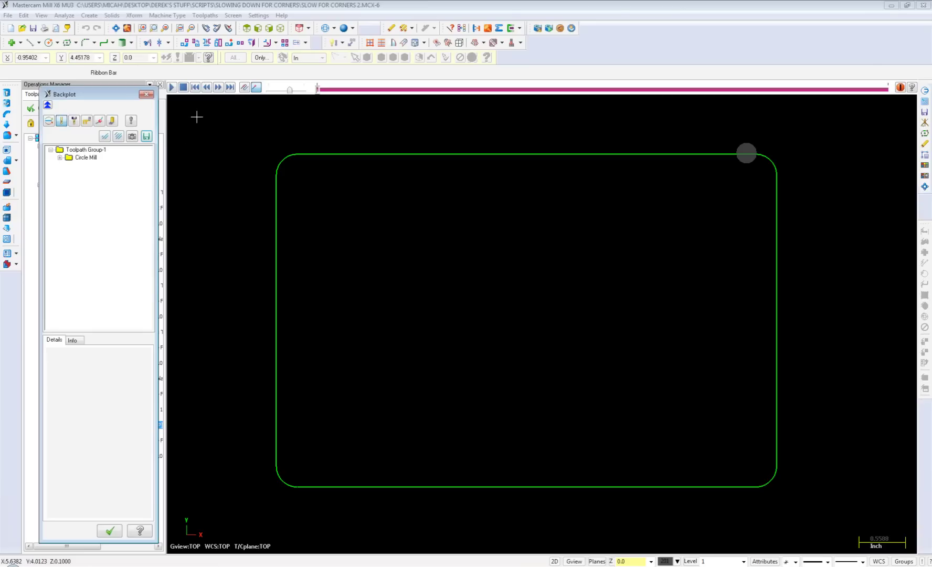
{"action": "left_click", "coordinate": [218, 87]}
{"action": "left_click", "coordinate": [218, 87]}
{"action": "left_click", "coordinate": [219, 87]}
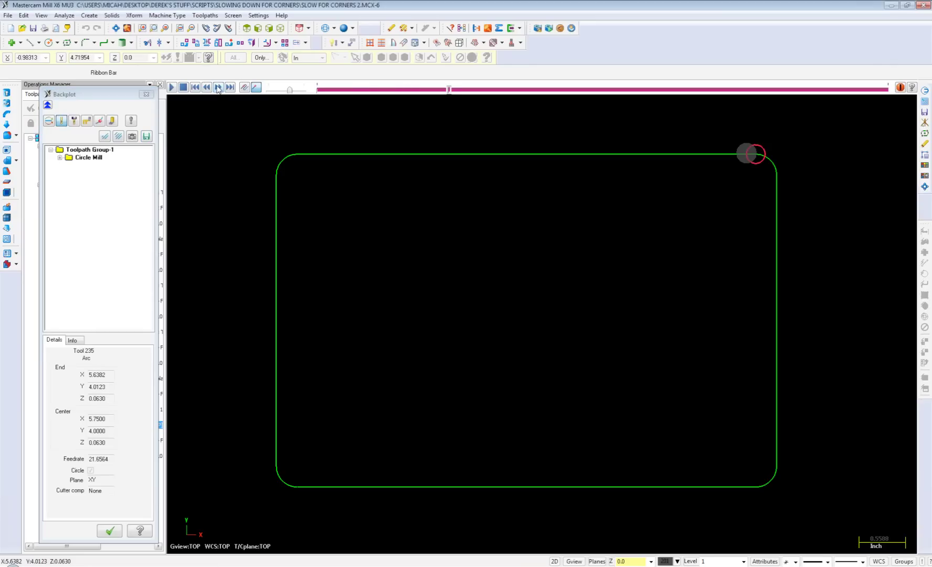
{"action": "left_click", "coordinate": [217, 88]}
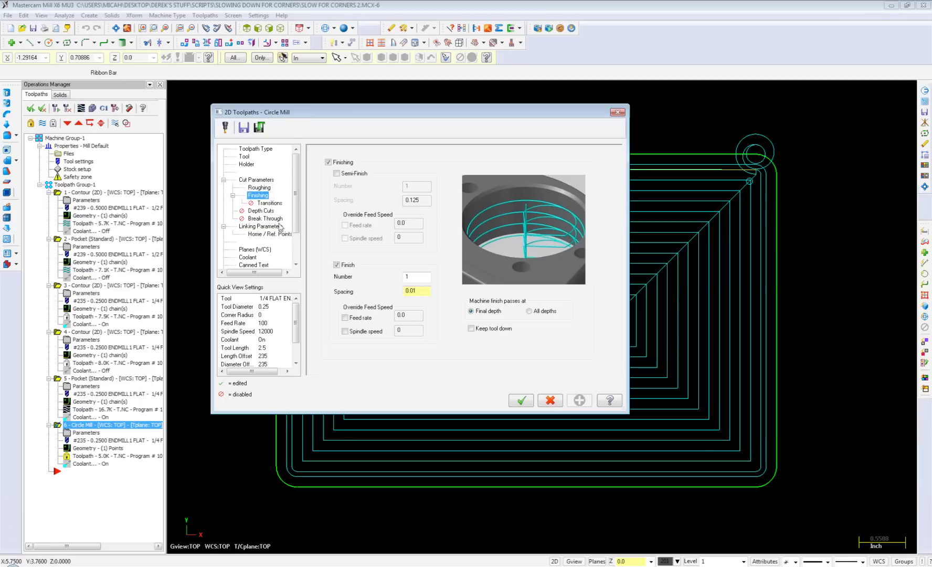
- Look through the circle mill operation's list of parameter pages, and close its parameters
{"action": "scroll", "coordinate": [297, 221], "scroll_direction": "down", "scroll_amount": 2}
{"action": "scroll", "coordinate": [298, 222], "scroll_direction": "down", "scroll_amount": 1}
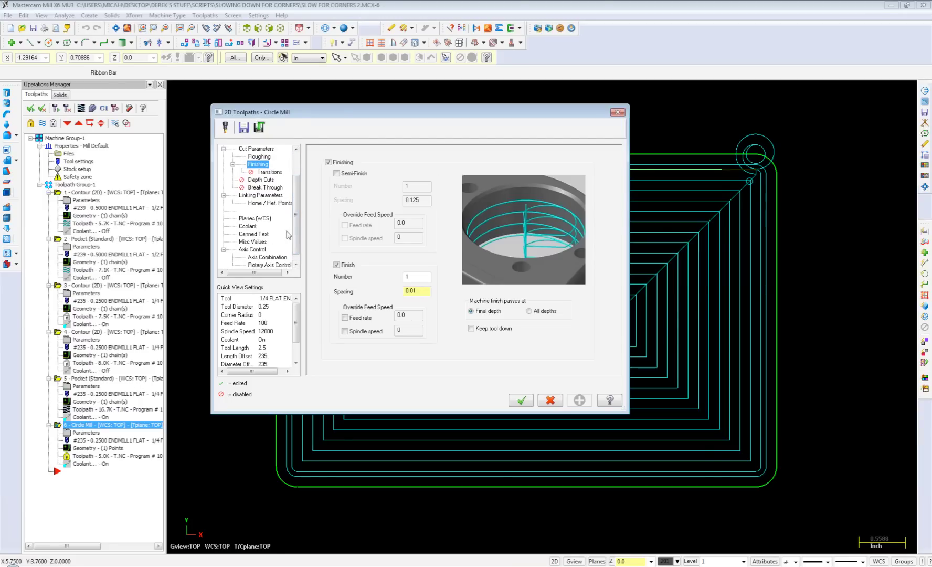
{"action": "left_click", "coordinate": [521, 400]}
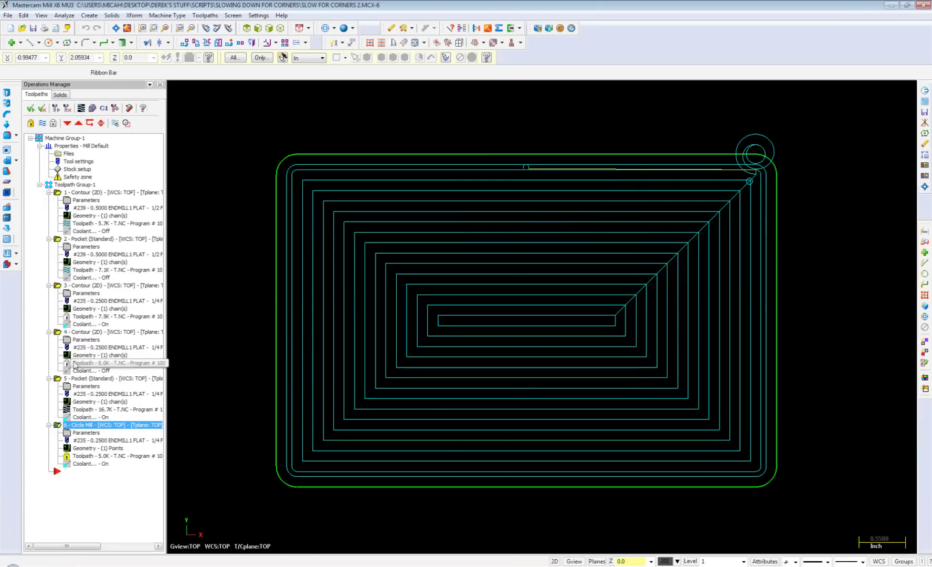
- Examine the filter ratio and tolerance settings on the Arc Filter / Tolerance page of the second standard pocket operation
{"action": "left_click", "coordinate": [82, 380]}
{"action": "left_click", "coordinate": [83, 385]}
{"action": "left_click", "coordinate": [262, 257]}
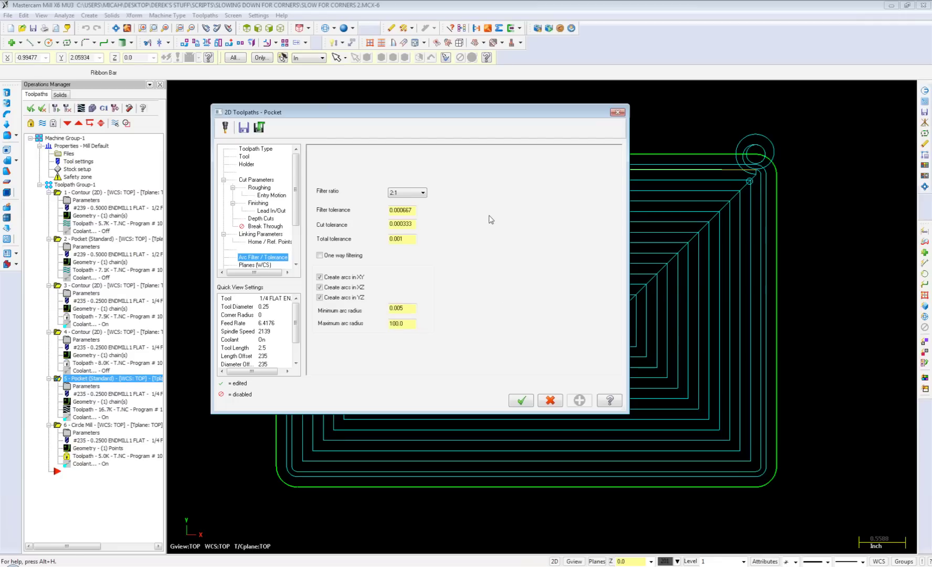
{"action": "left_click", "coordinate": [423, 193]}
{"action": "left_click", "coordinate": [405, 209]}
{"action": "left_click", "coordinate": [422, 214]}
- Read the help topic on arc filtering and tolerance, and leave the pocket parameters without saving
{"action": "left_click", "coordinate": [610, 400]}
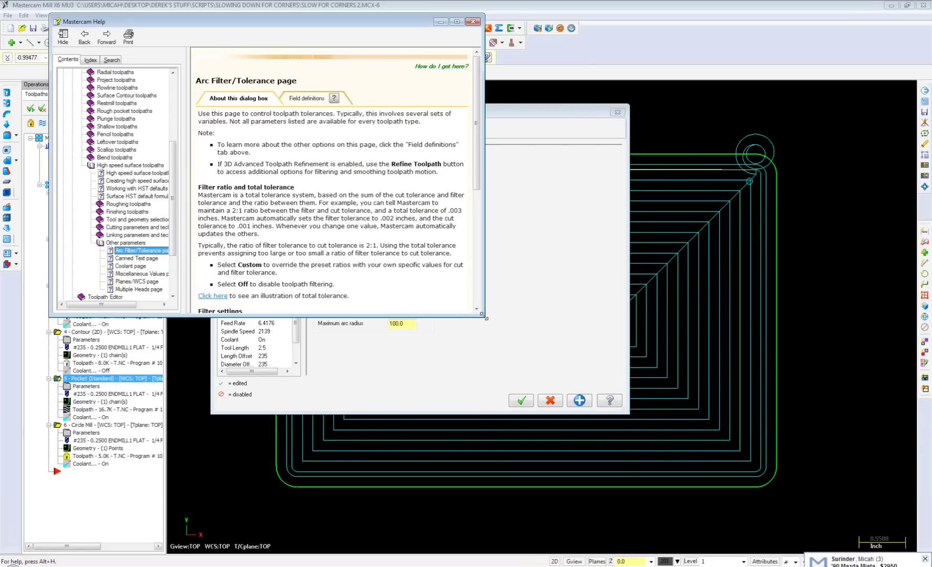
{"action": "left_click_drag", "start_coordinate": [484, 313], "coordinate": [593, 393]}
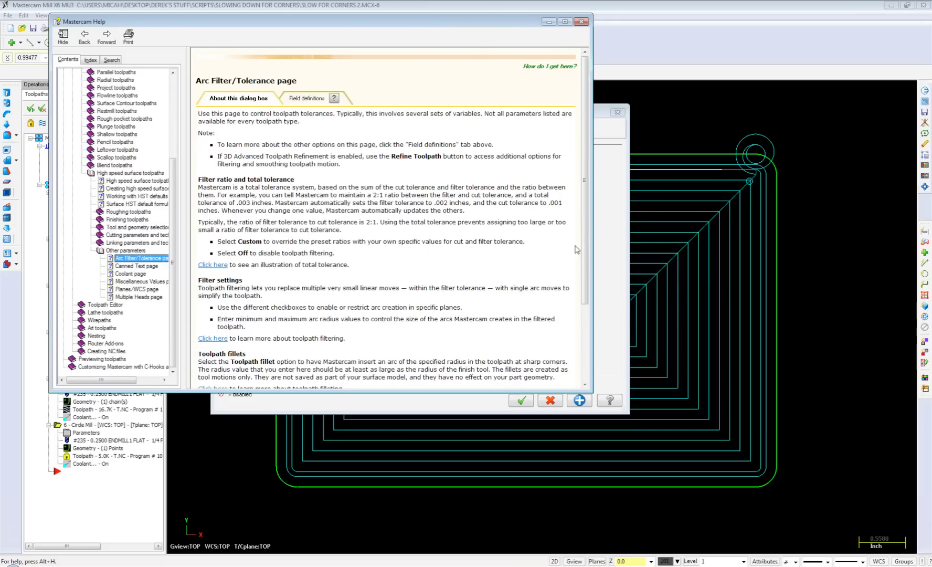
{"action": "left_click", "coordinate": [584, 235]}
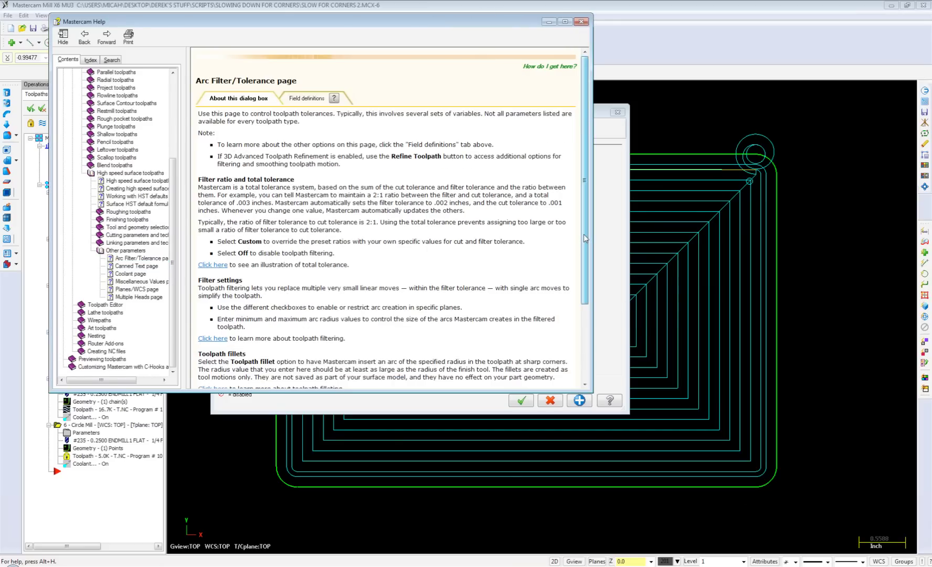
{"action": "scroll", "coordinate": [584, 239], "scroll_direction": "down", "scroll_amount": 1}
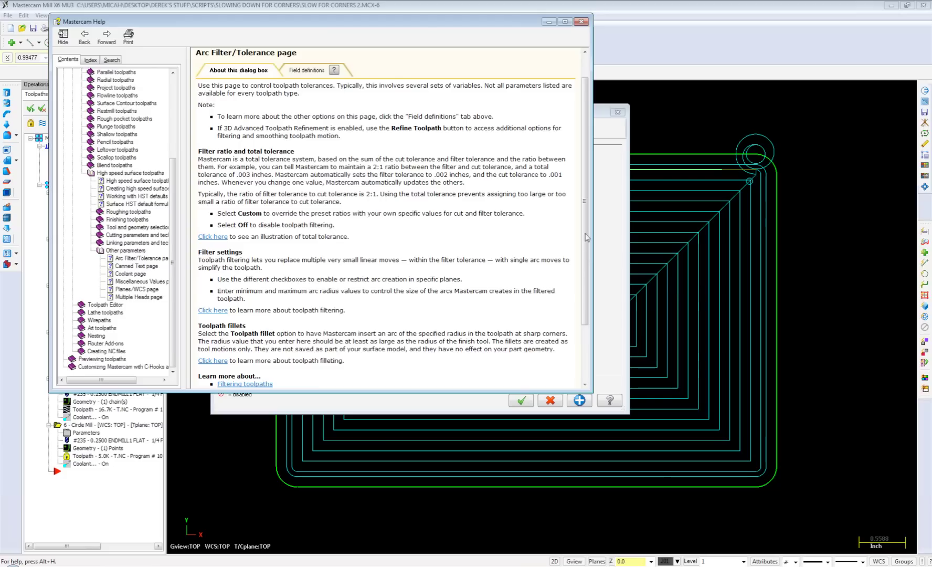
{"action": "left_click", "coordinate": [580, 22]}
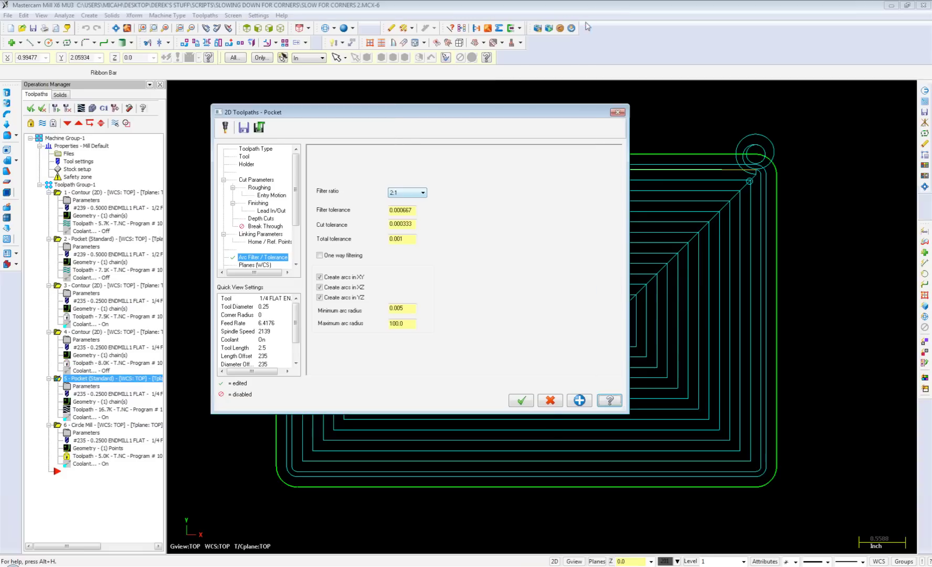
{"action": "left_click", "coordinate": [550, 401]}
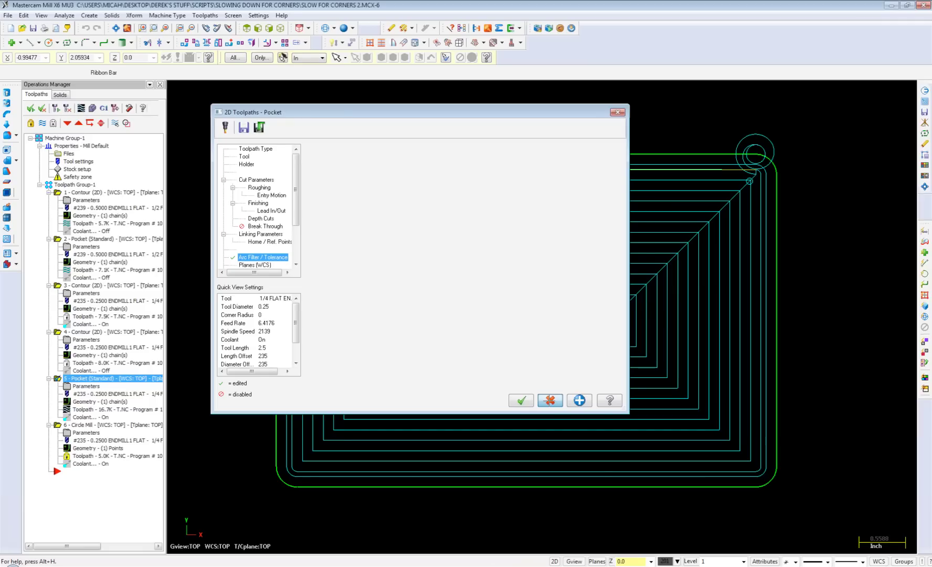
{"action": "left_click", "coordinate": [549, 400]}
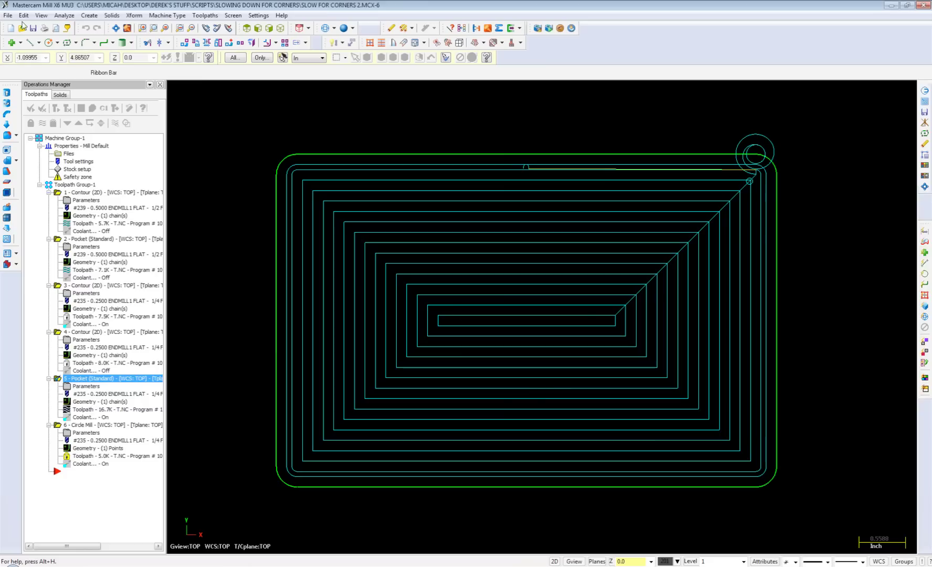
- Try to simplify the outer rounded-rectangle boundary as splines with a 0.0002 tolerance and the originals set to Delete, and clear the selection
{"action": "left_click", "coordinate": [23, 16]}
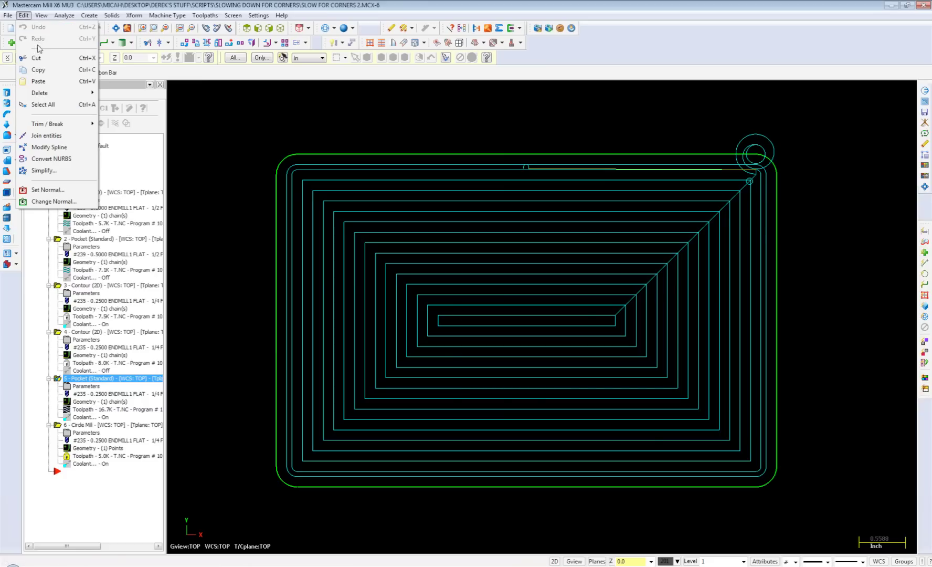
{"action": "left_click", "coordinate": [48, 171]}
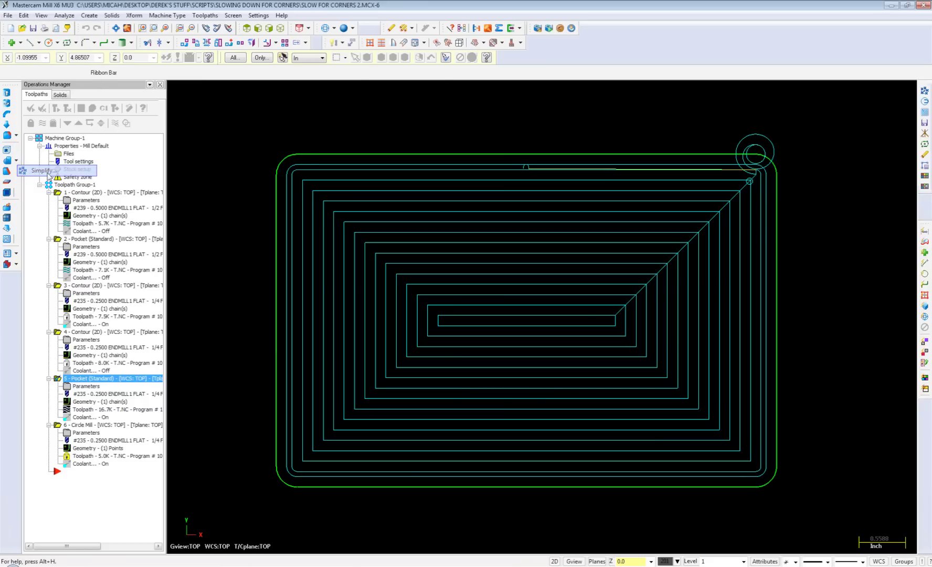
{"action": "left_click", "coordinate": [397, 150]}
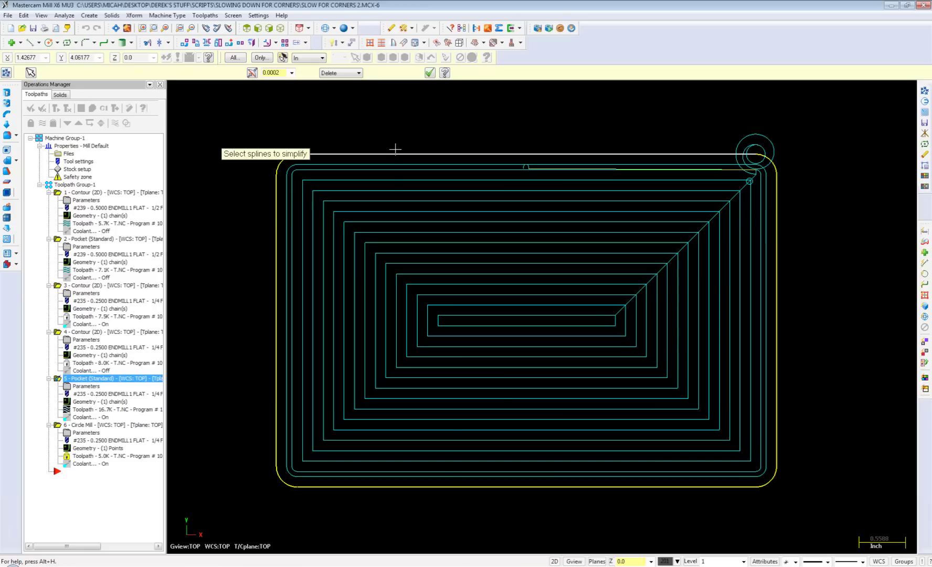
{"action": "left_click", "coordinate": [428, 74]}
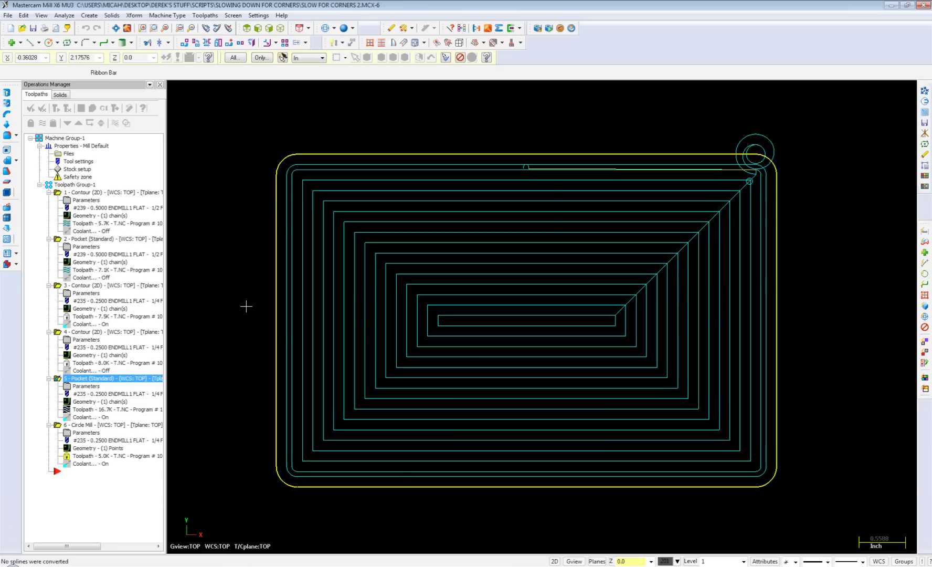
{"action": "key", "text": "Escape"}
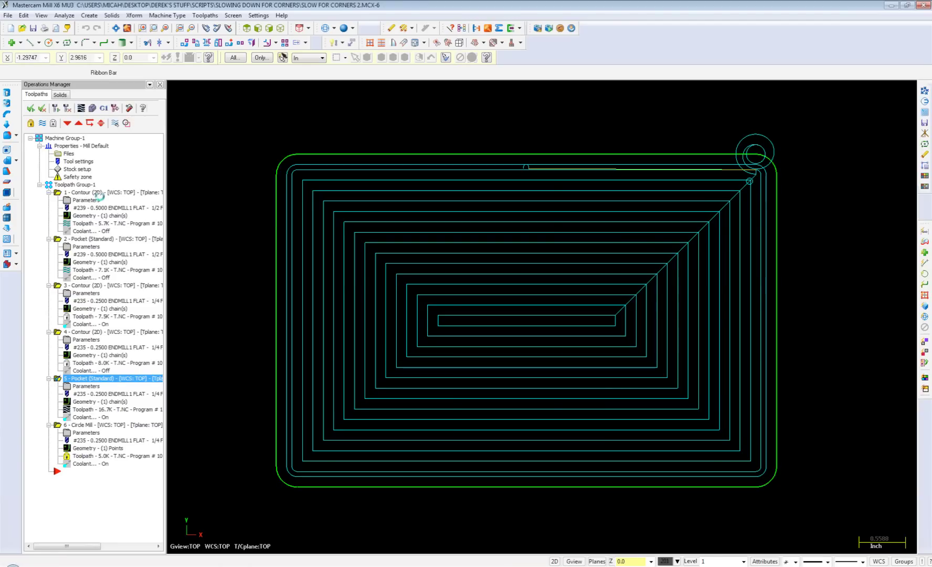
- View the Highfeed optimization parameters for the first contour operation, cancel them, and decline deleting all operations and tools
{"action": "left_click", "coordinate": [102, 193]}
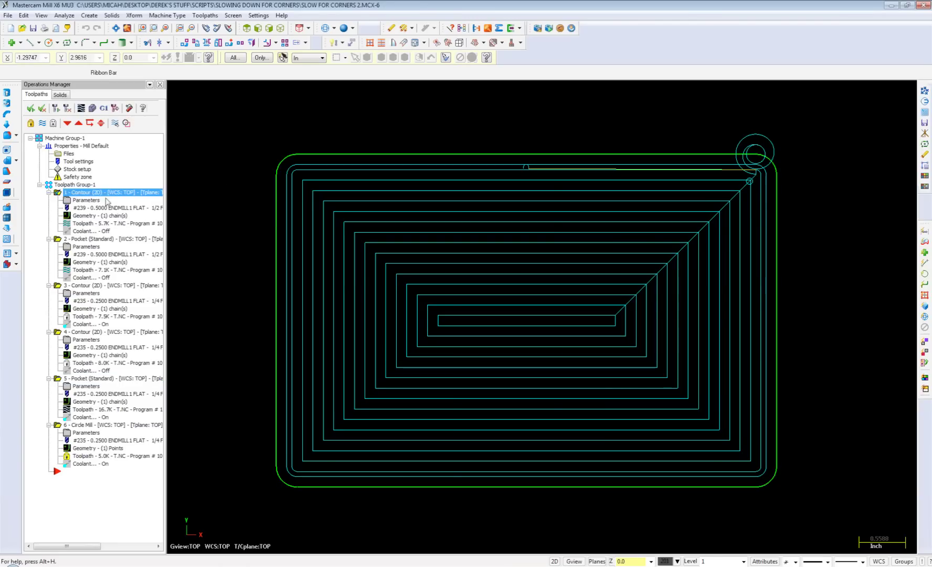
{"action": "left_click", "coordinate": [115, 109]}
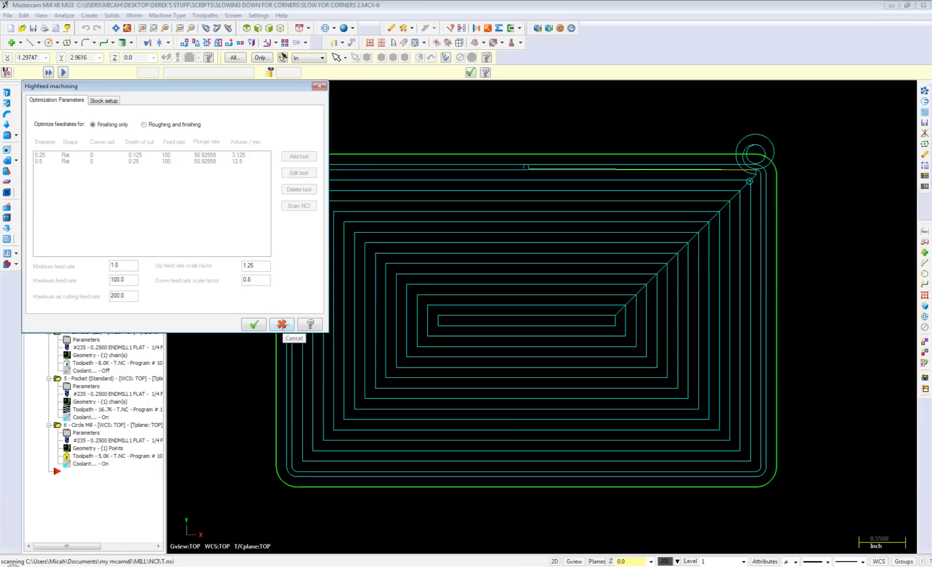
{"action": "left_click", "coordinate": [282, 324]}
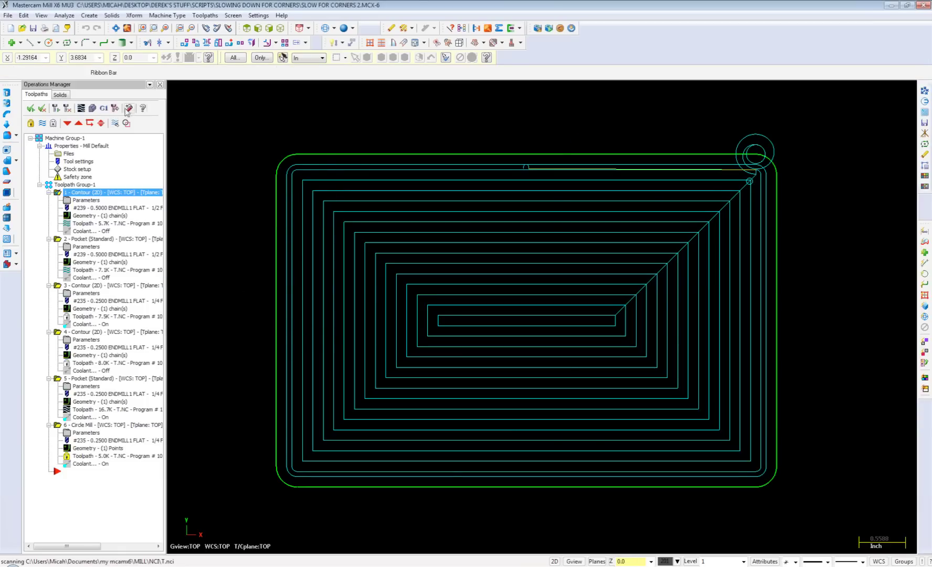
{"action": "left_click", "coordinate": [129, 109]}
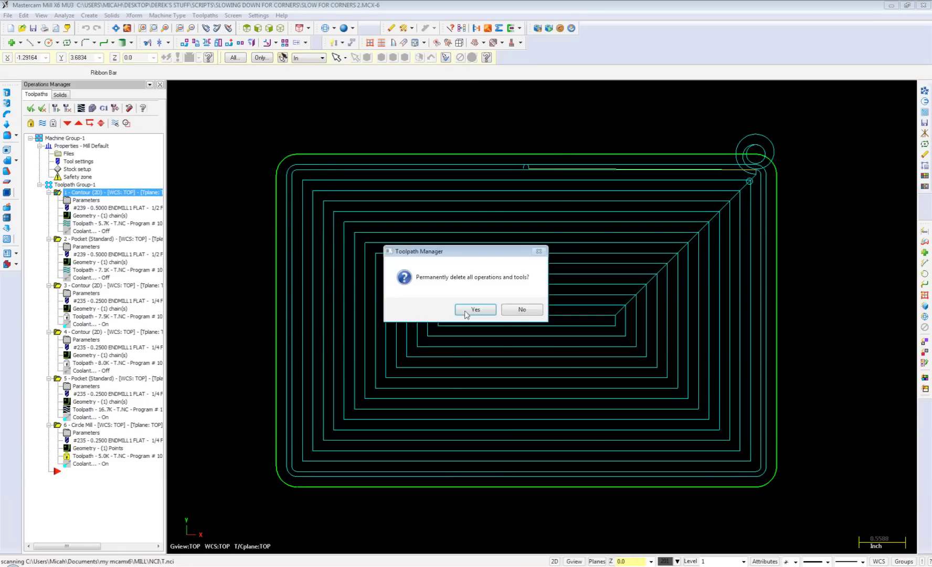
{"action": "left_click", "coordinate": [522, 310]}
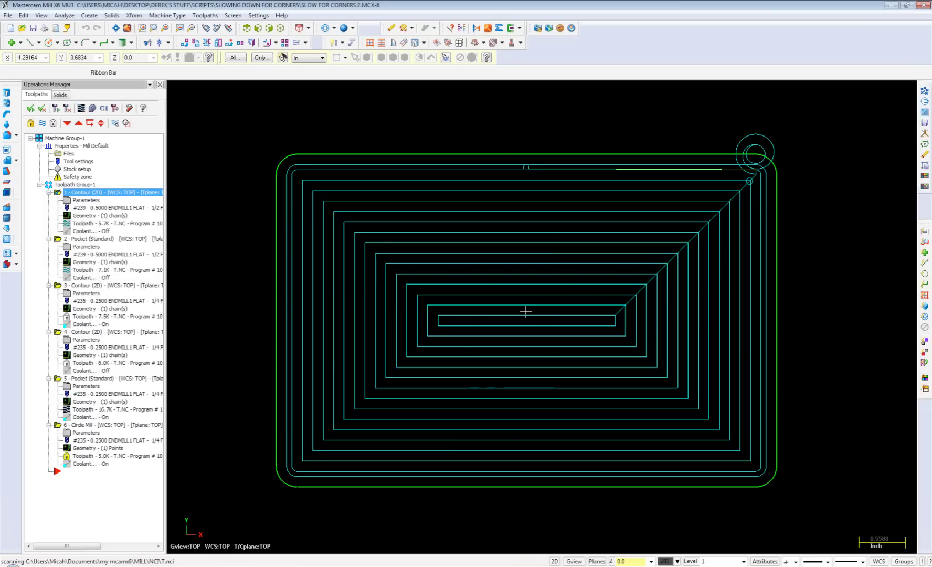